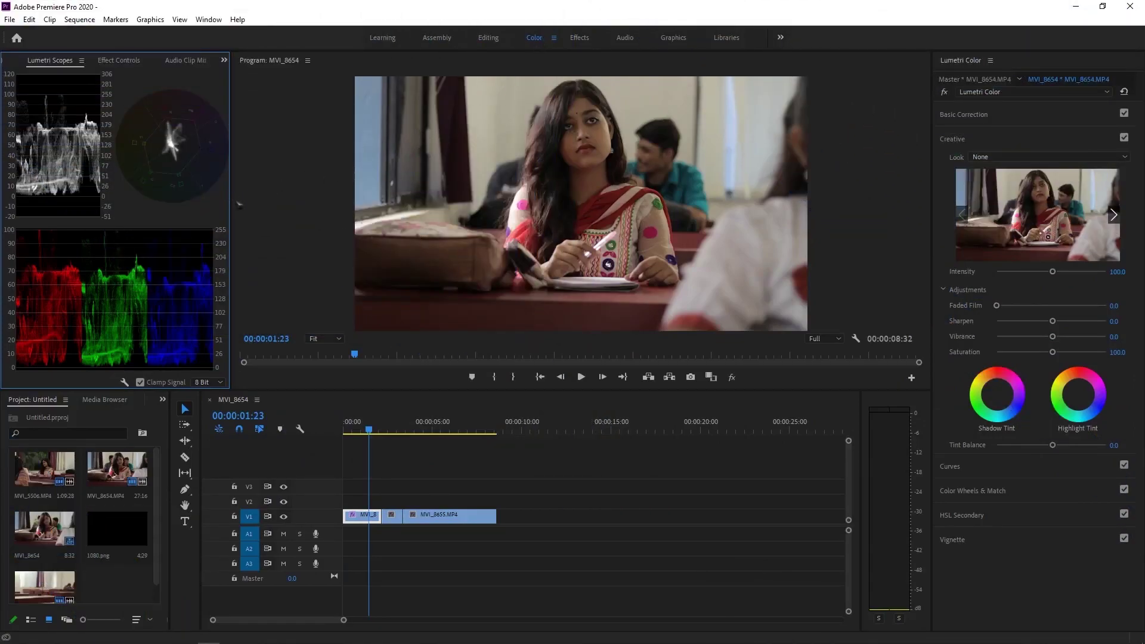
- Widen the Lumetri Scopes panel and the Project panel by moving their dividers right
drag(231, 199, 325, 198)
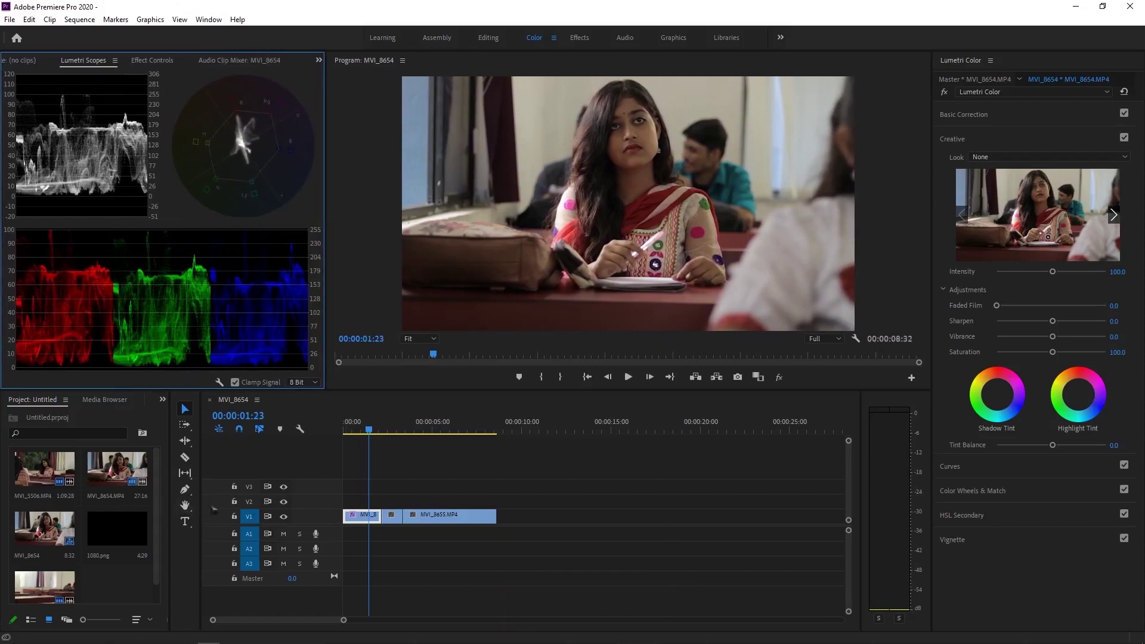
drag(169, 505, 210, 506)
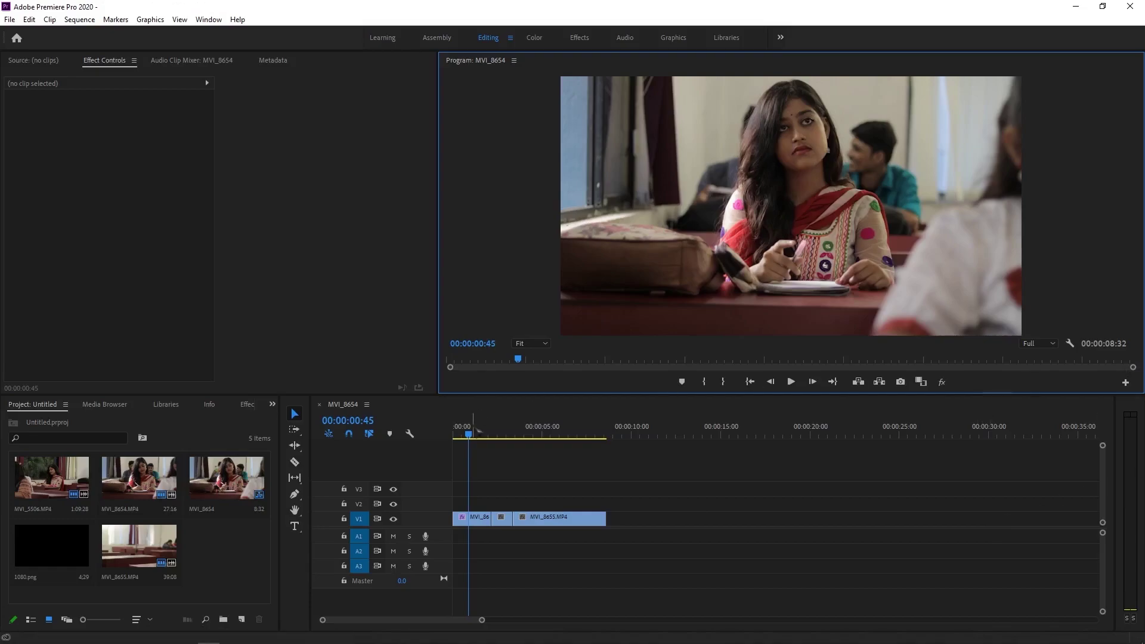
- Scrub to a later shot and switch to the Color workspace
mouse_move(476, 437)
mouse_down()
mouse_move(550, 440)
mouse_move(487, 434)
mouse_up()
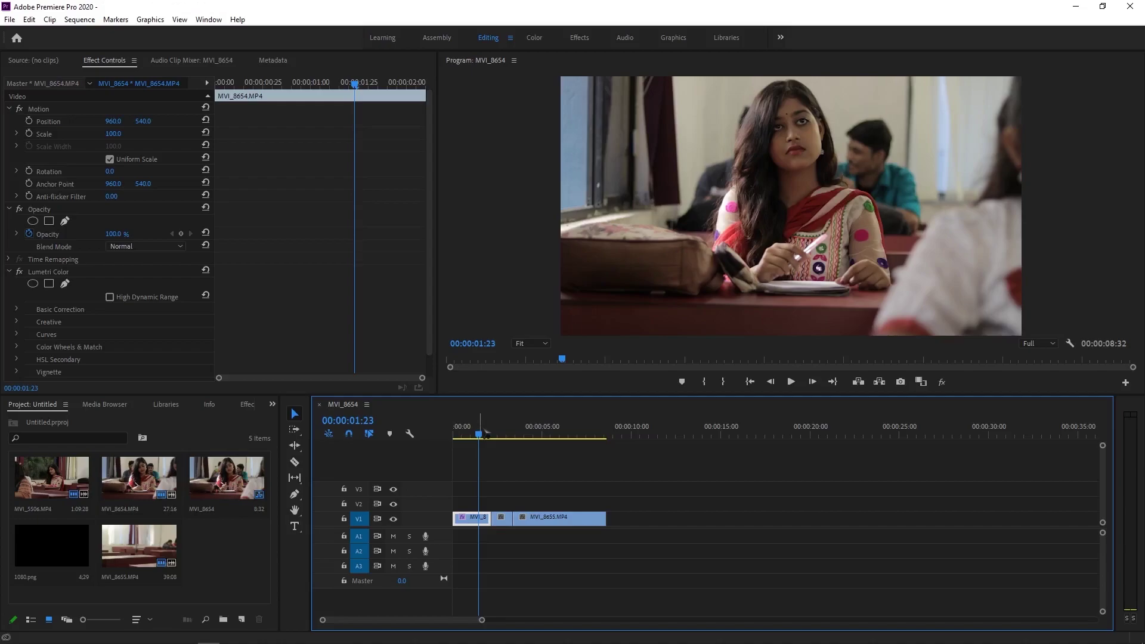
click(540, 39)
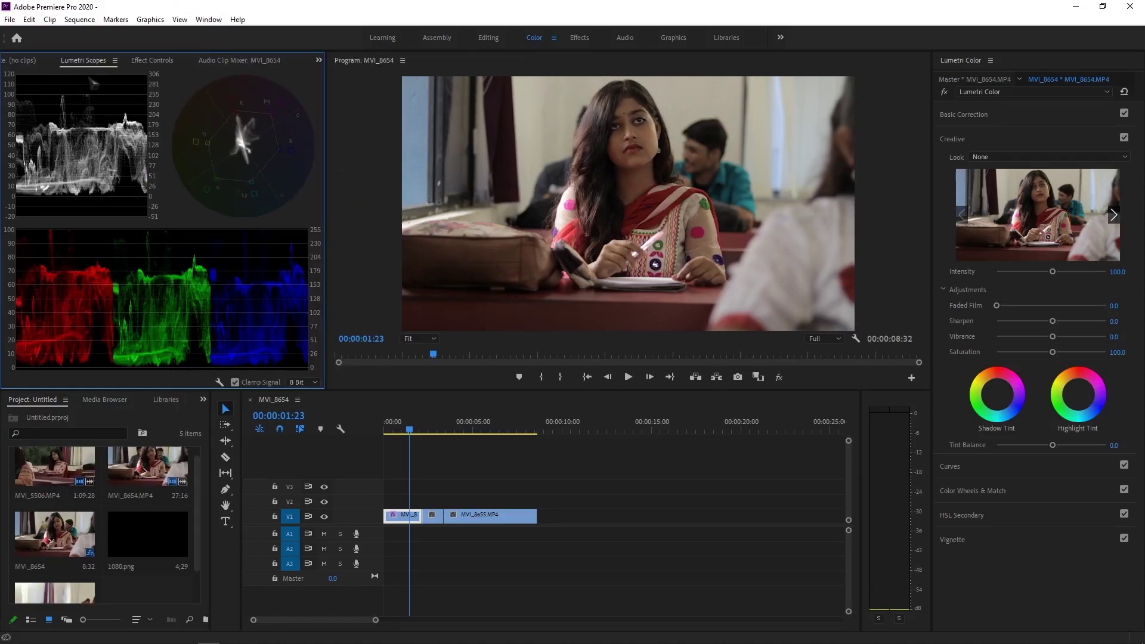
- Move the playhead to 00:00:01:12 and expand Lumetri Basic Correction's White Balance and Tone settings
click(143, 64)
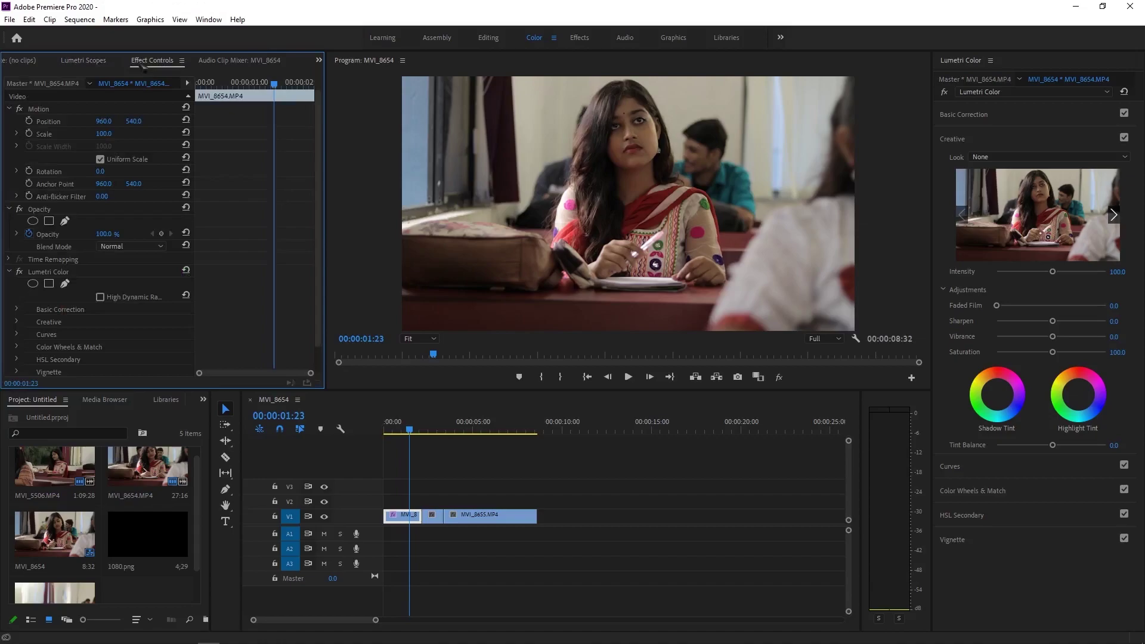
click(90, 67)
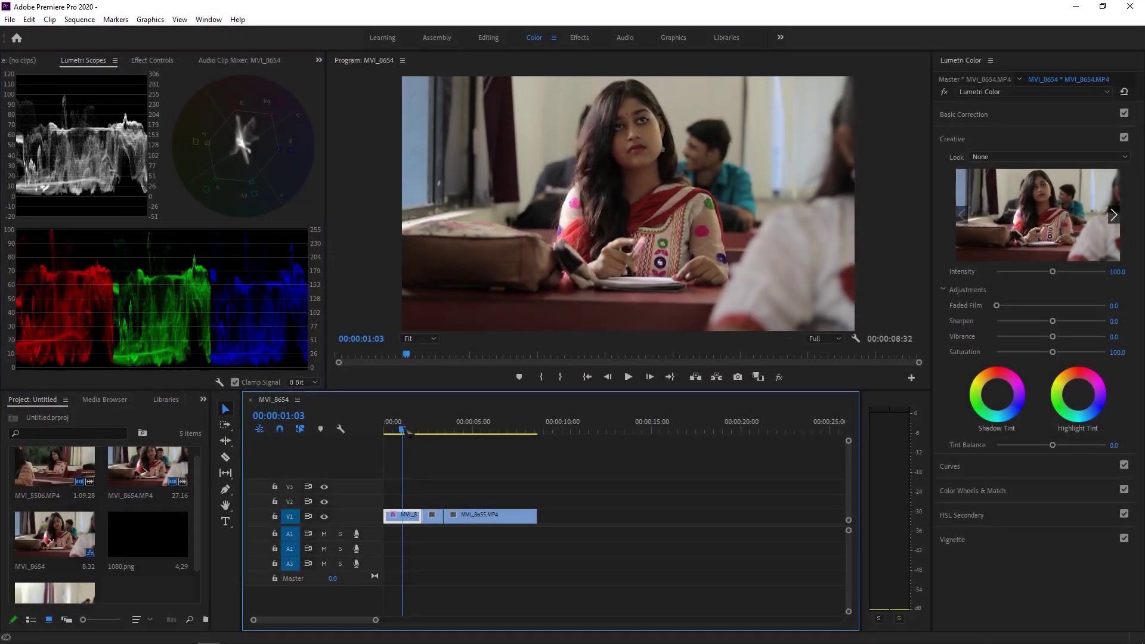
drag(408, 431, 412, 434)
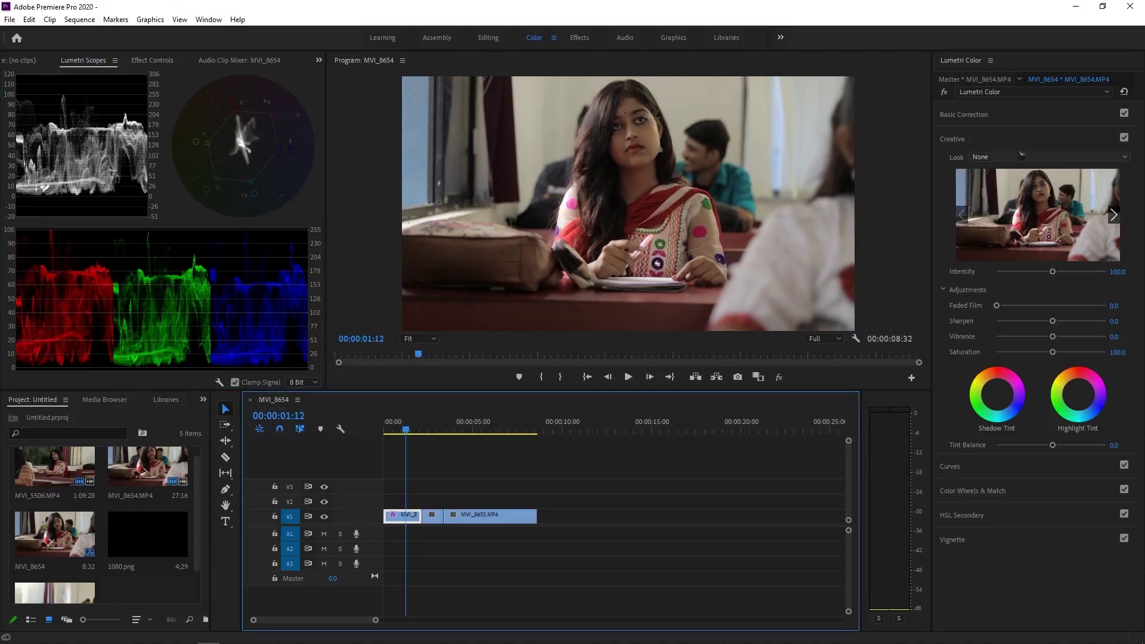
click(1027, 117)
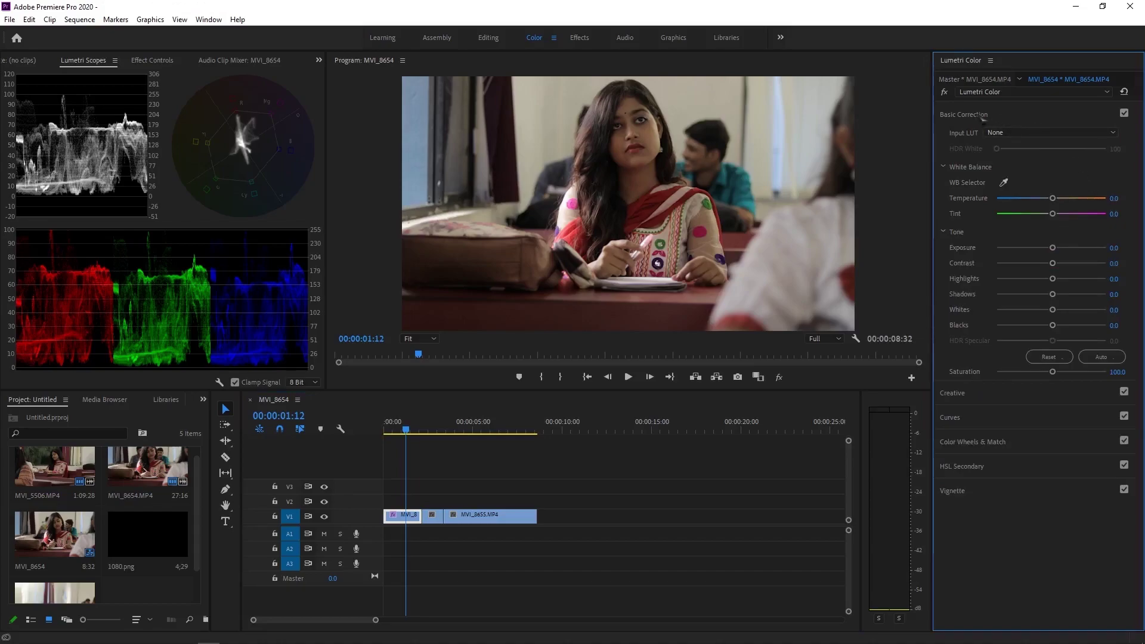
click(106, 159)
right_click(216, 380)
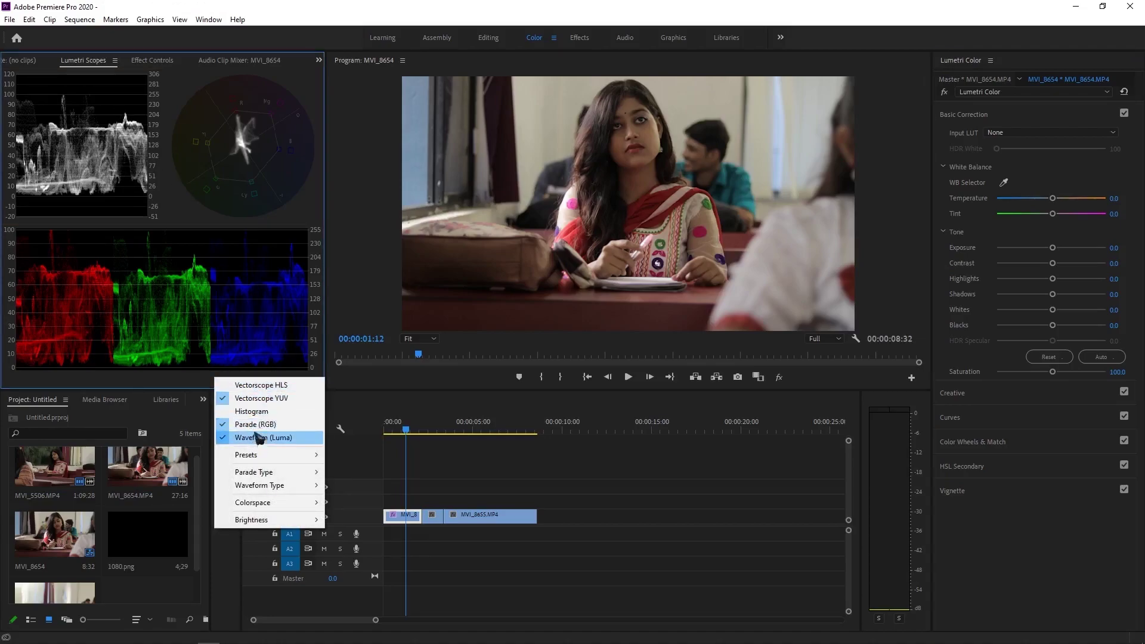
click(188, 388)
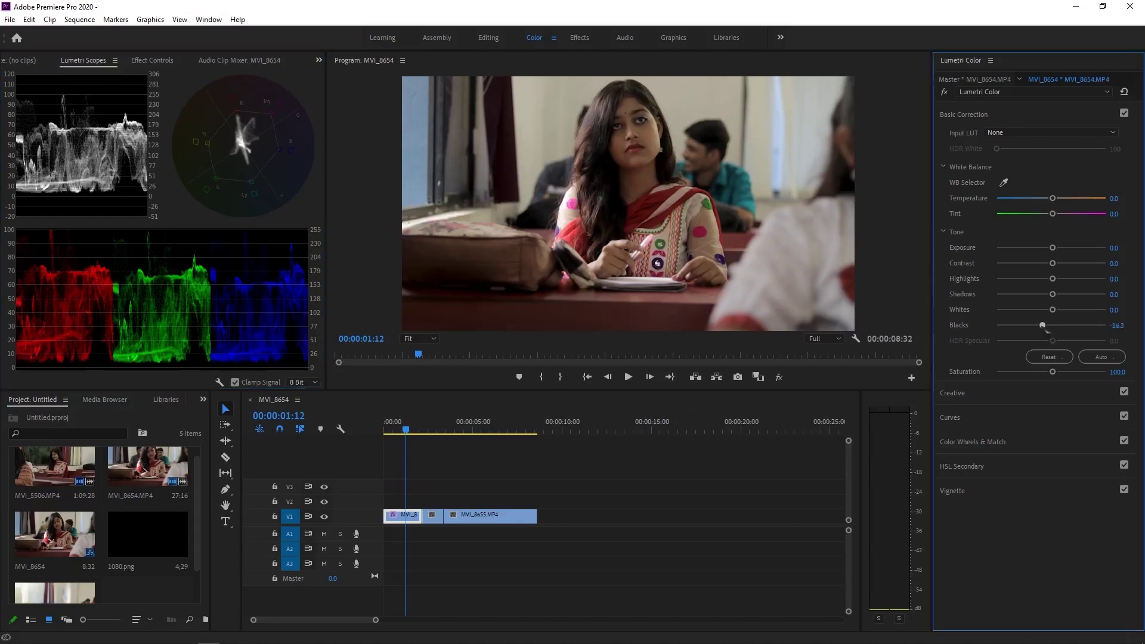
- Set Tone to Contrast 27.2, Highlights 17.4, Shadows 13.0, Whites 29.3, Blacks -3.3
drag(1057, 332, 998, 335)
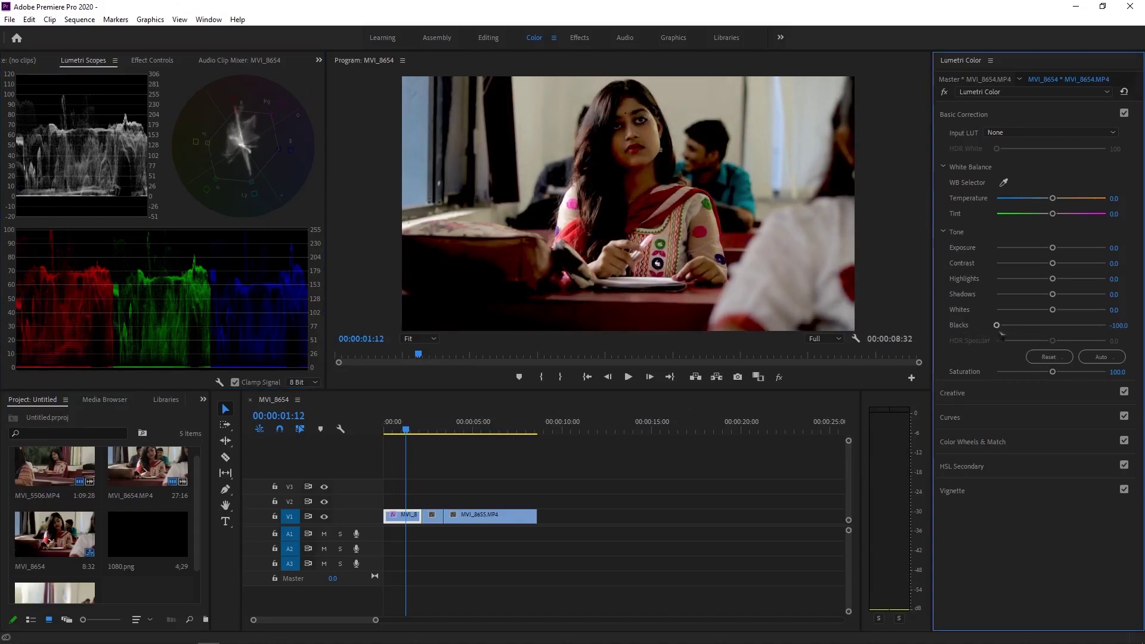
double_click(1002, 336)
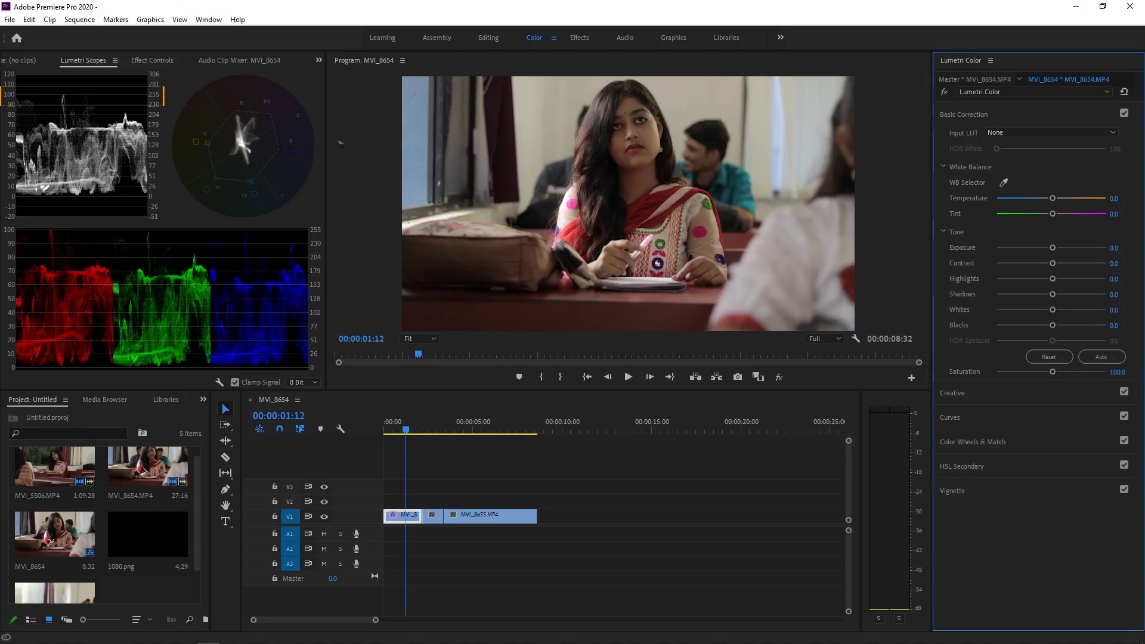
mouse_move(1052, 309)
mouse_down()
mouse_move(1077, 310)
mouse_move(1051, 310)
mouse_up()
double_click(1051, 309)
click(292, 296)
mouse_move(1053, 326)
mouse_down()
mouse_move(1070, 311)
mouse_move(1066, 283)
mouse_up()
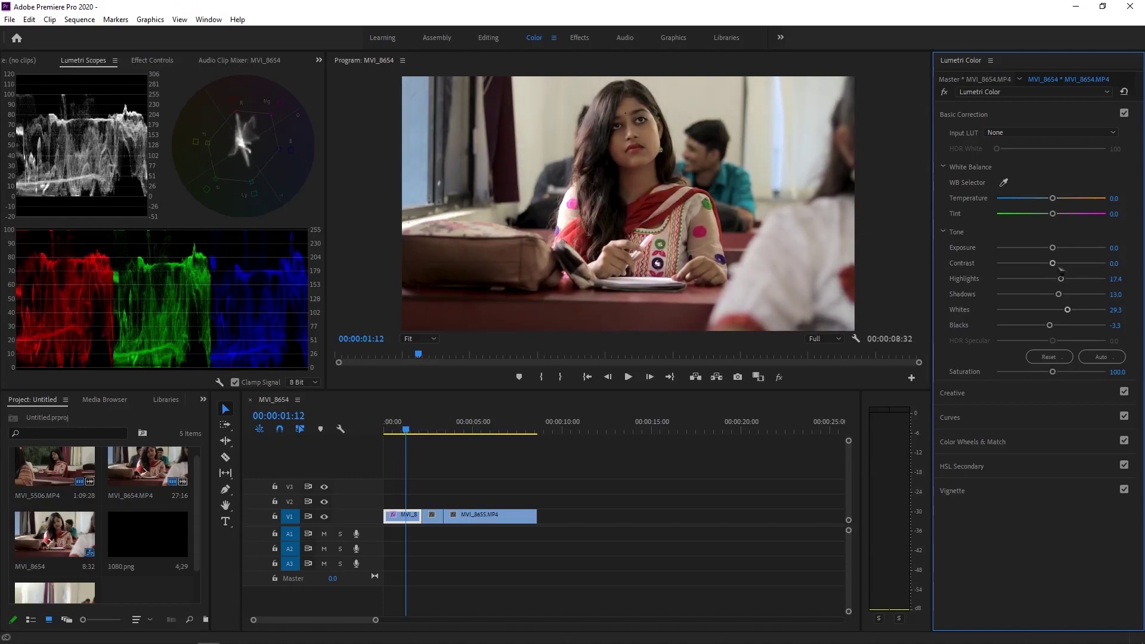
drag(1059, 267, 1070, 271)
drag(1077, 275, 1072, 274)
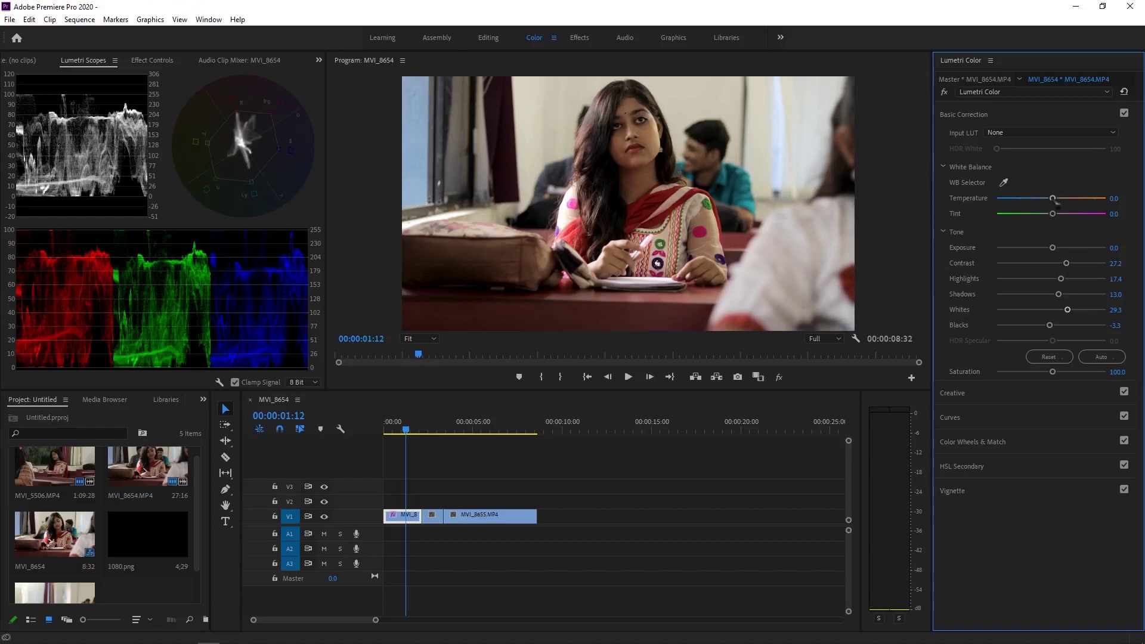
- Eyedrop white balance to Temperature -8.0, Tint 0.1, raise Saturation to 110.9, expand Creative
drag(1054, 199, 1052, 202)
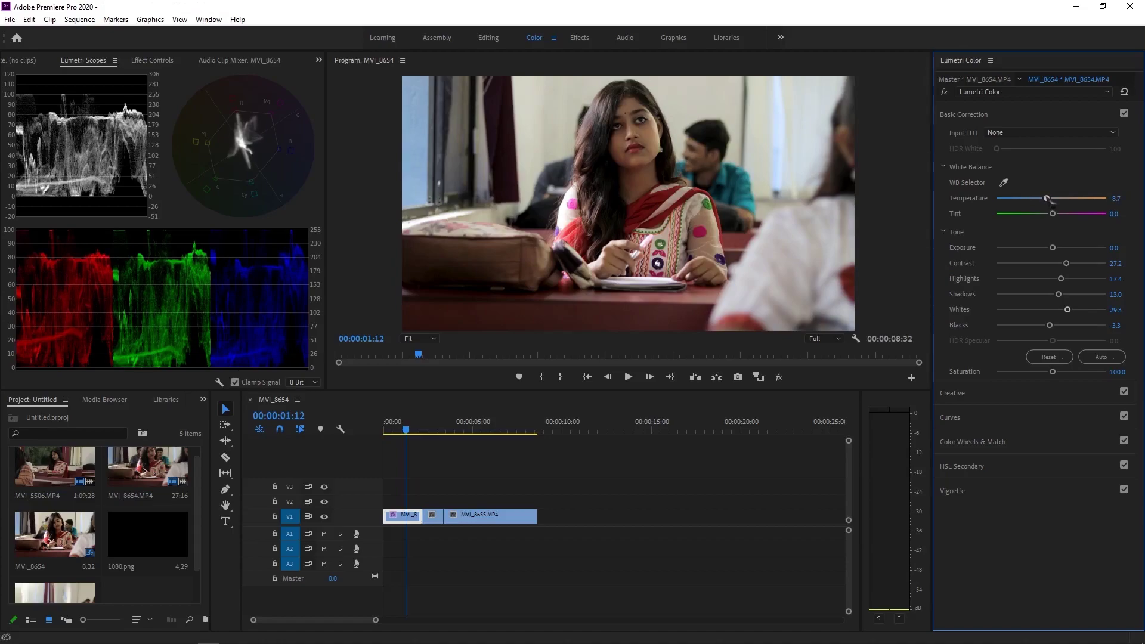
drag(1051, 201, 1049, 203)
double_click(1045, 198)
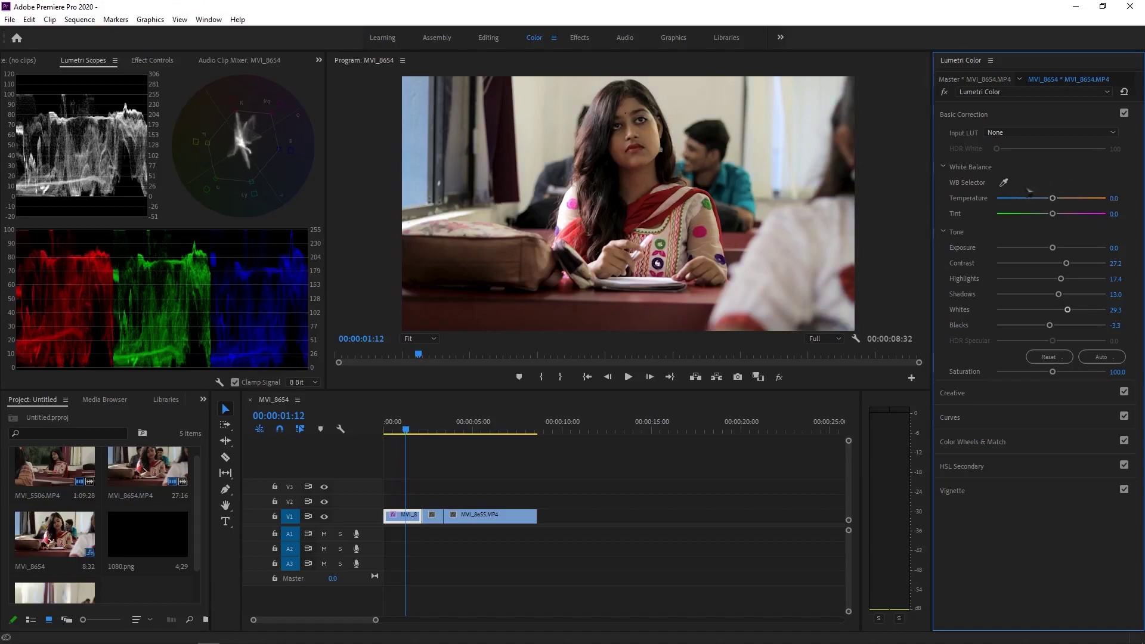
click(1007, 184)
click(567, 205)
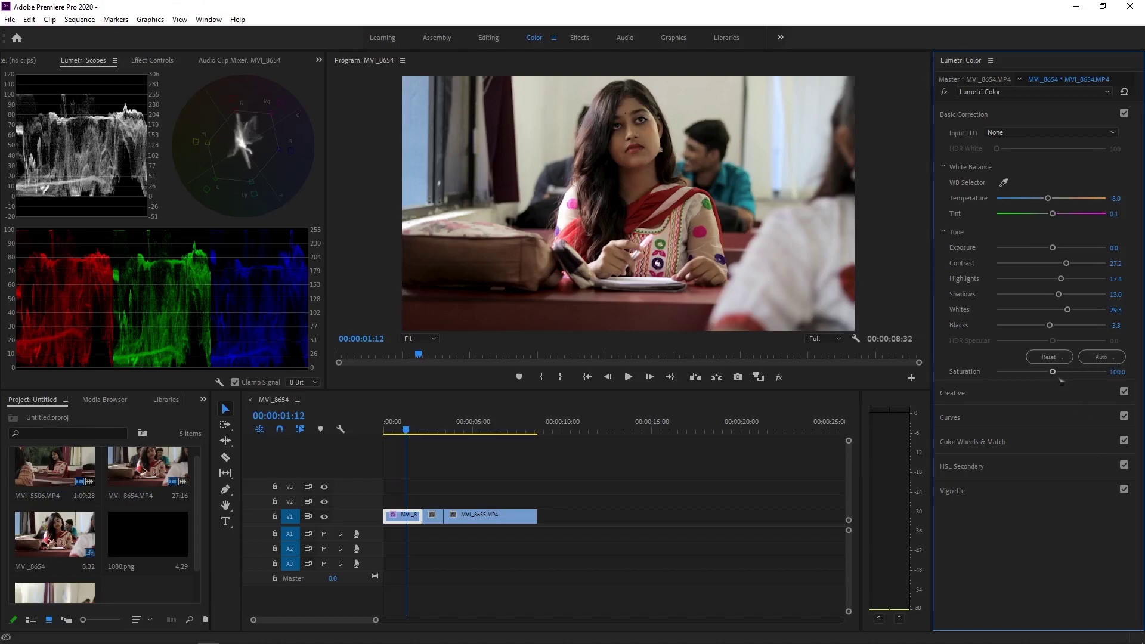
drag(1061, 381, 1063, 382)
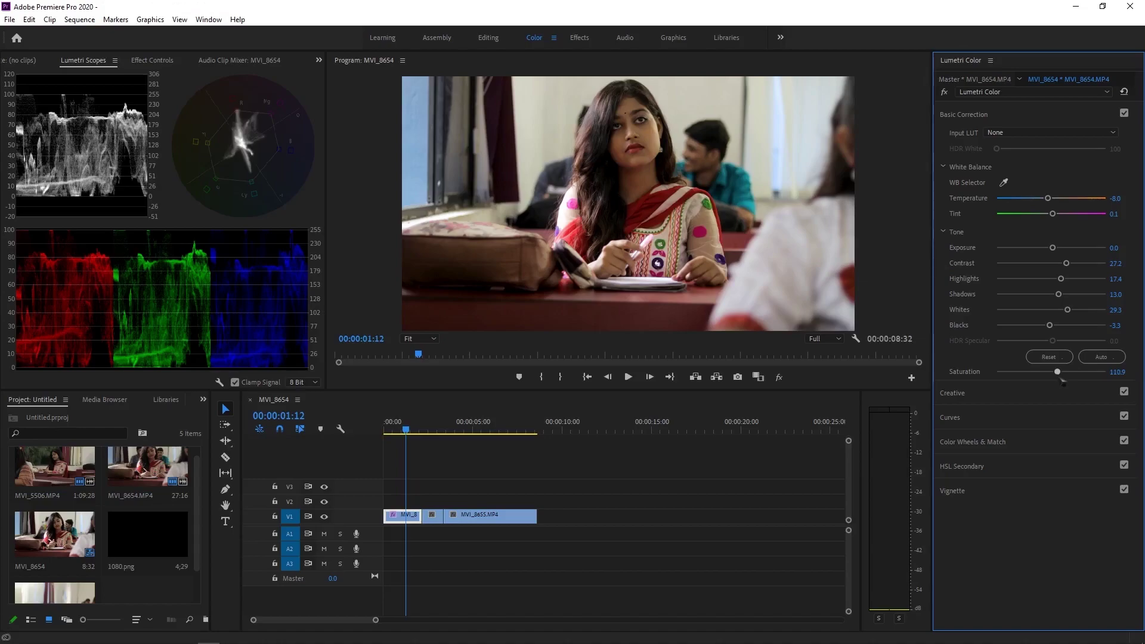
click(1024, 400)
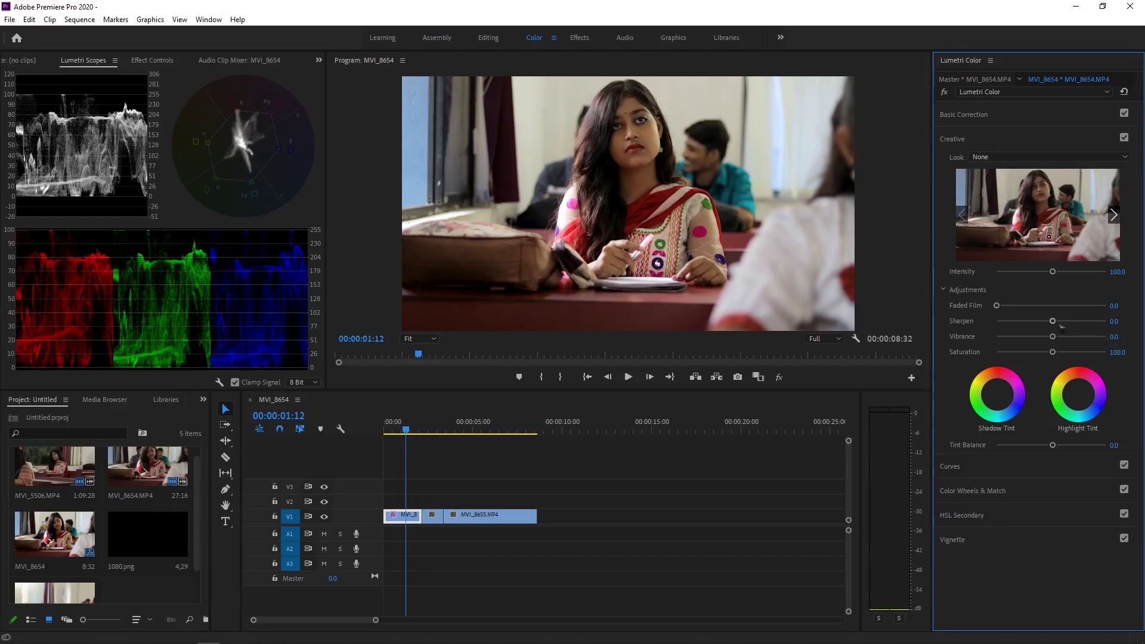
- Set Creative Sharpen to 18.5 and Vibrance to 8.7, then reopen Basic Correction
mouse_move(1054, 321)
mouse_down()
mouse_move(1065, 327)
mouse_move(1049, 341)
mouse_up()
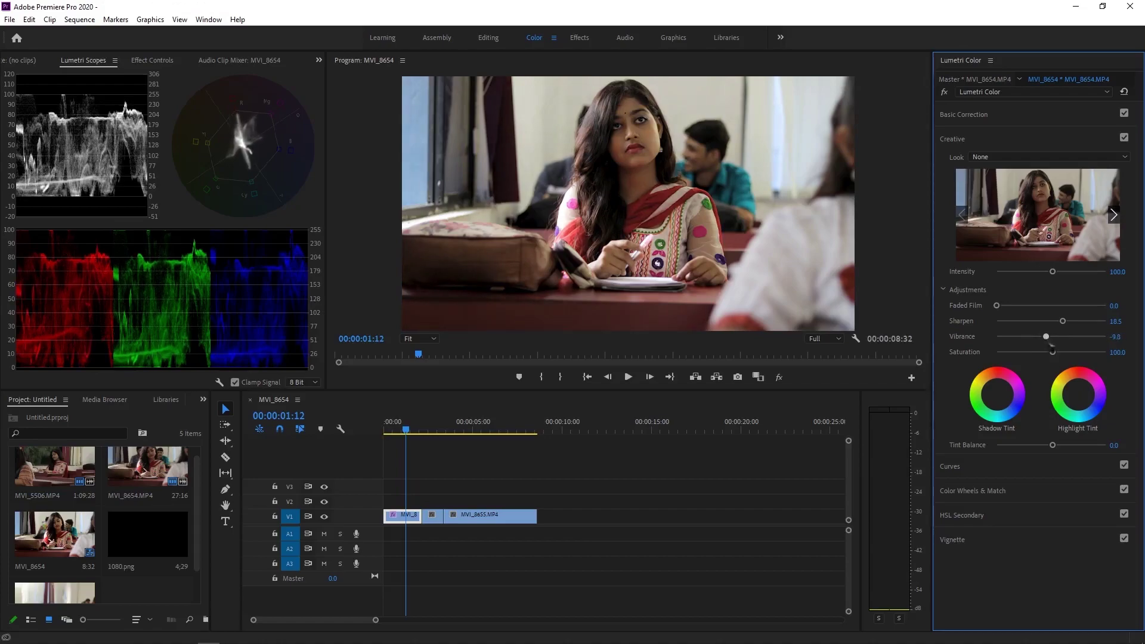
drag(1051, 345, 1061, 345)
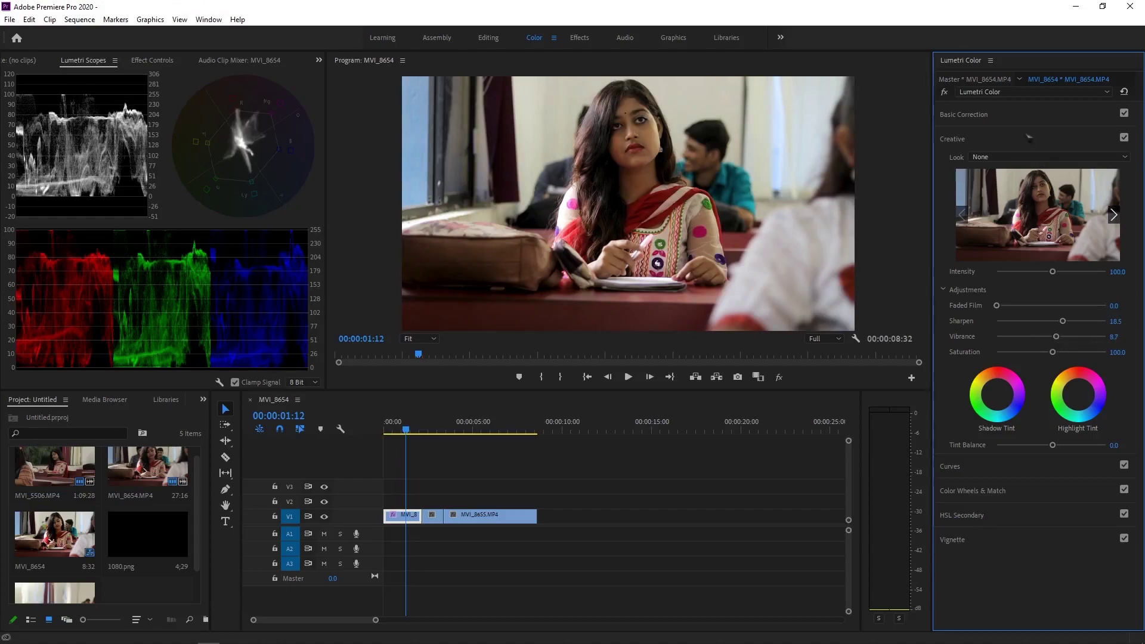
click(1036, 119)
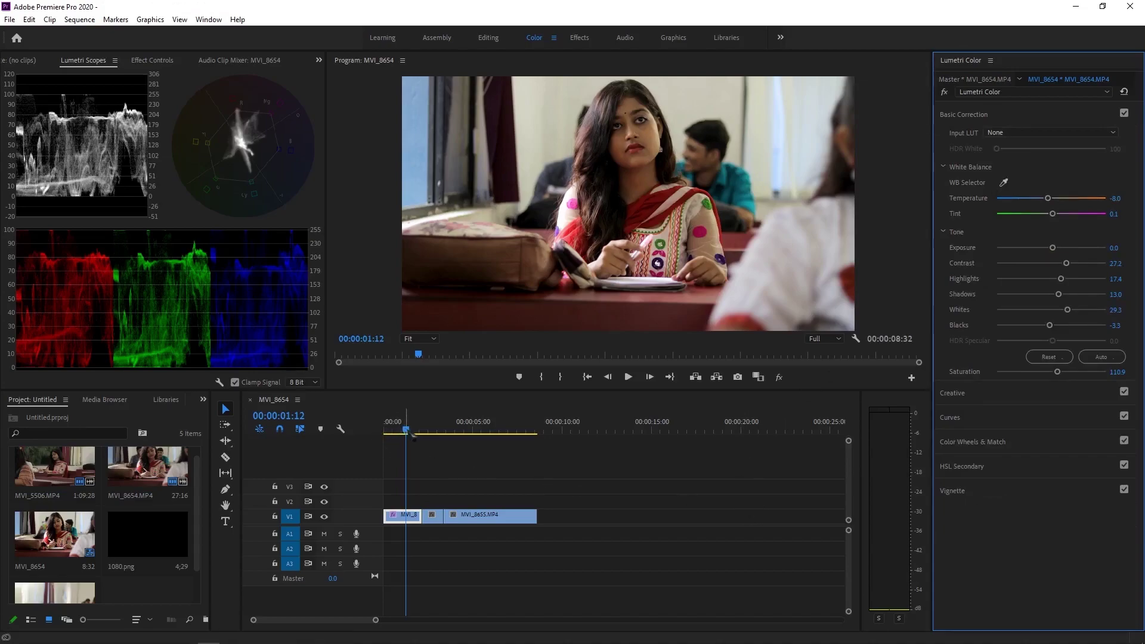
- Compare the clip with Global FX Mute on and off, then park at 00:00:00:37
drag(409, 434, 397, 435)
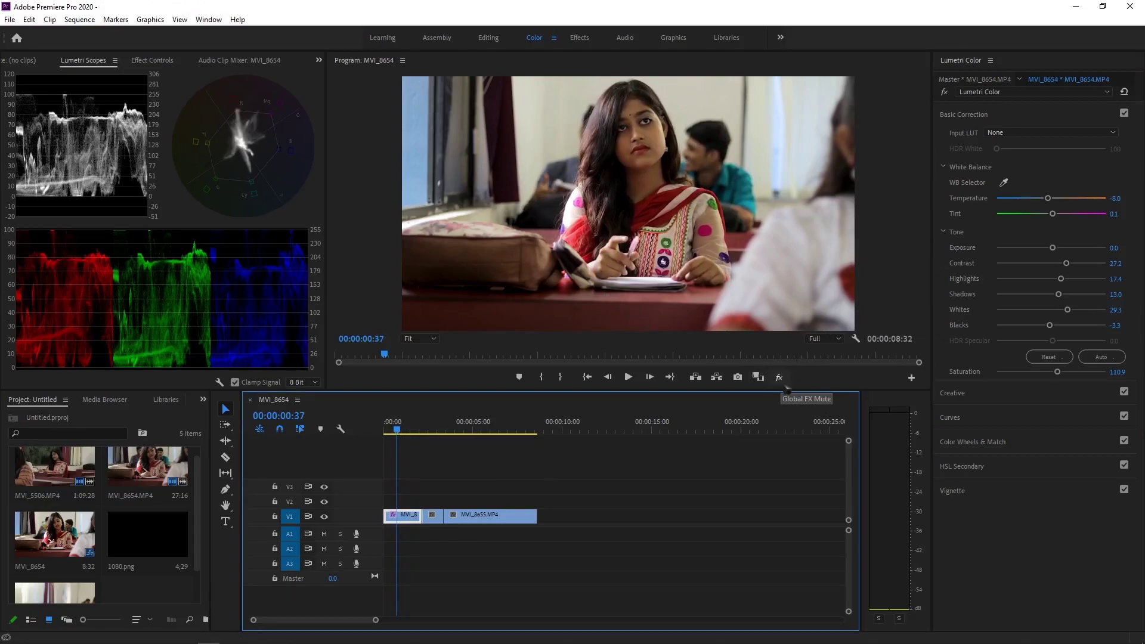
click(783, 384)
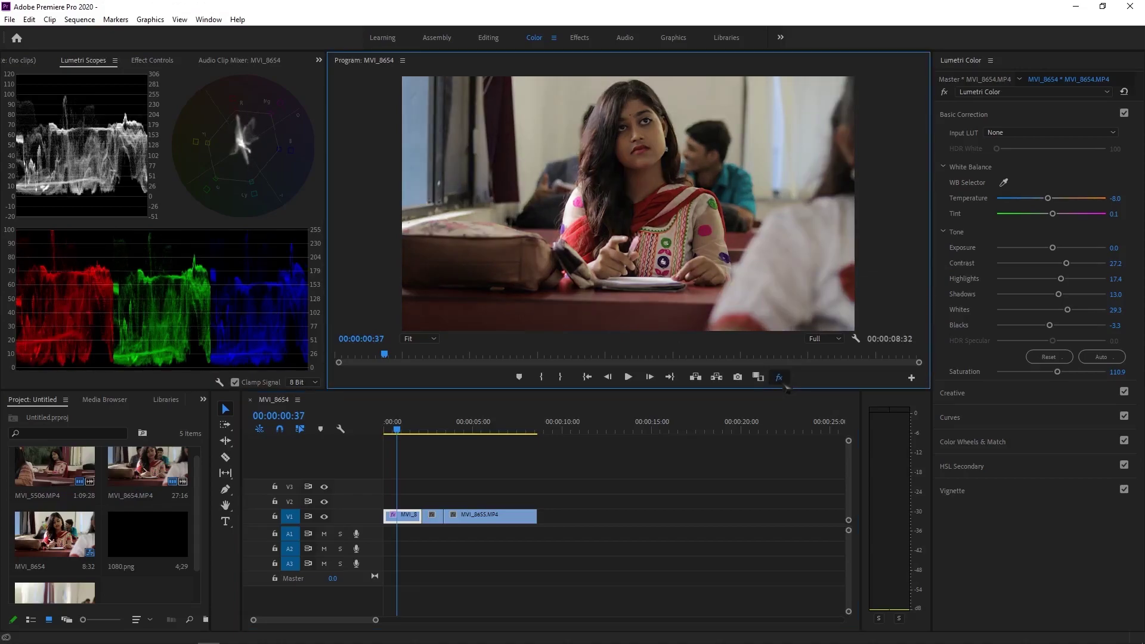
click(781, 379)
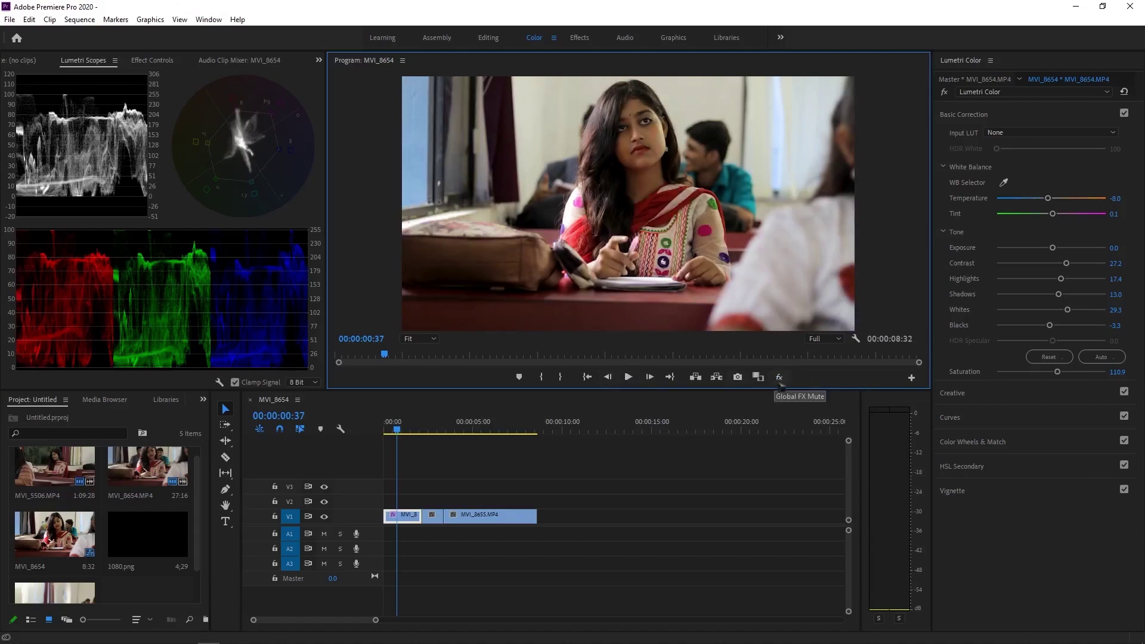
click(911, 378)
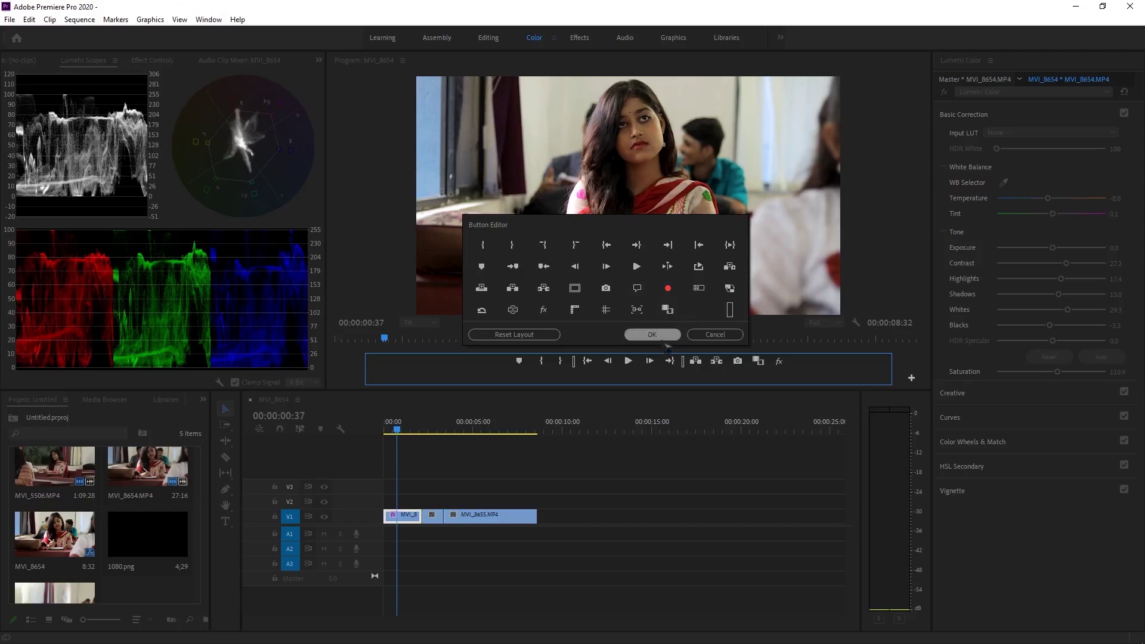
click(666, 339)
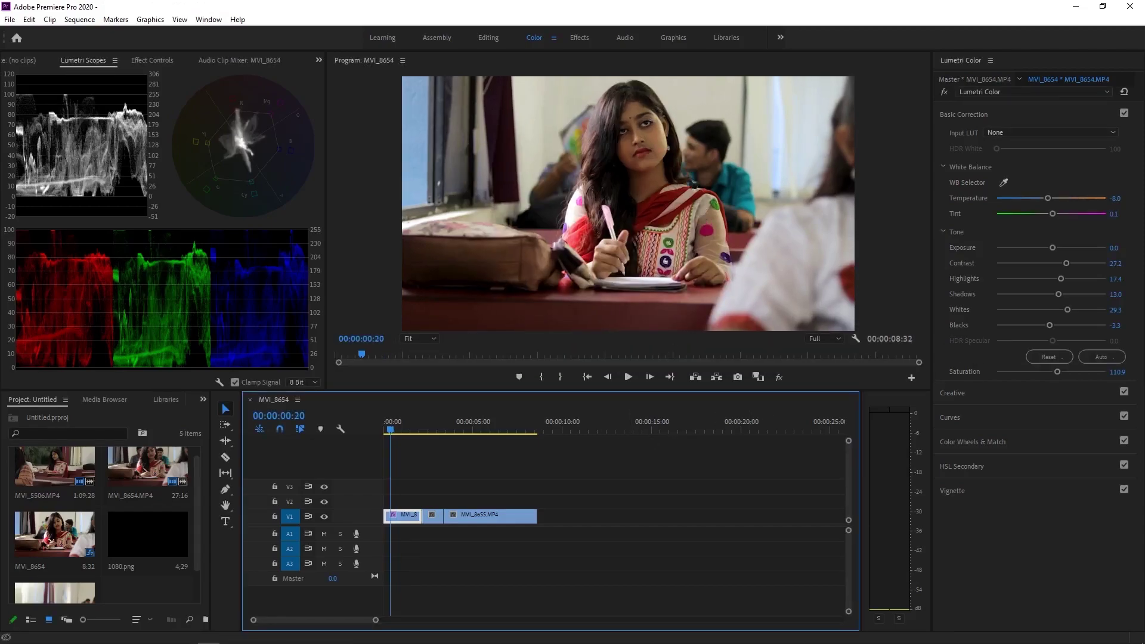
click(396, 431)
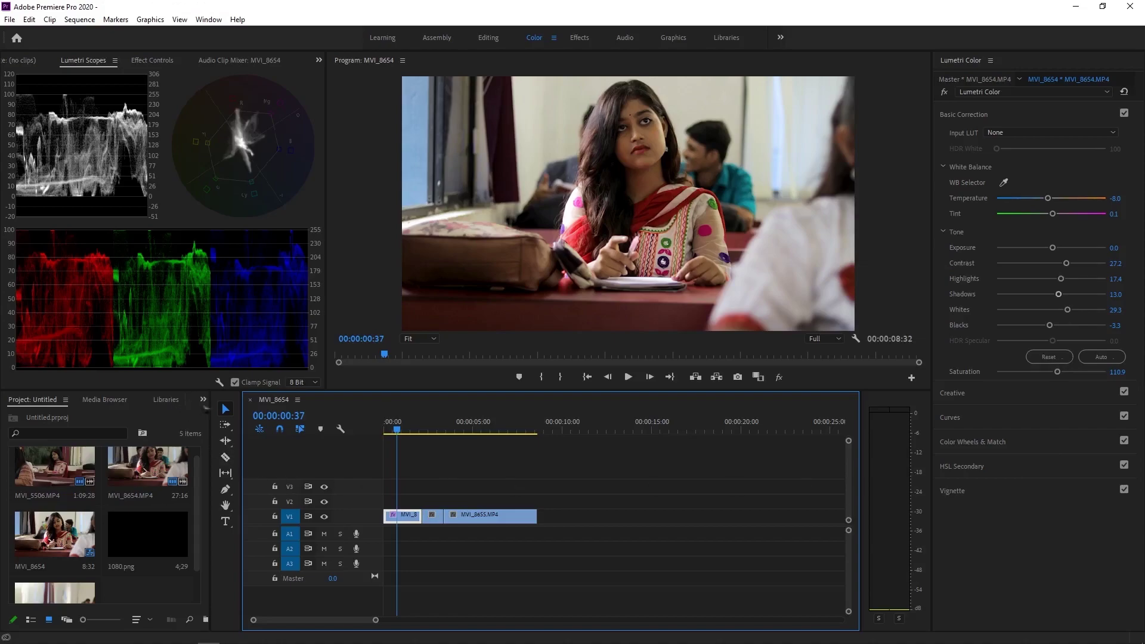
- Search the Effects panel for 'lumetri color'
click(203, 400)
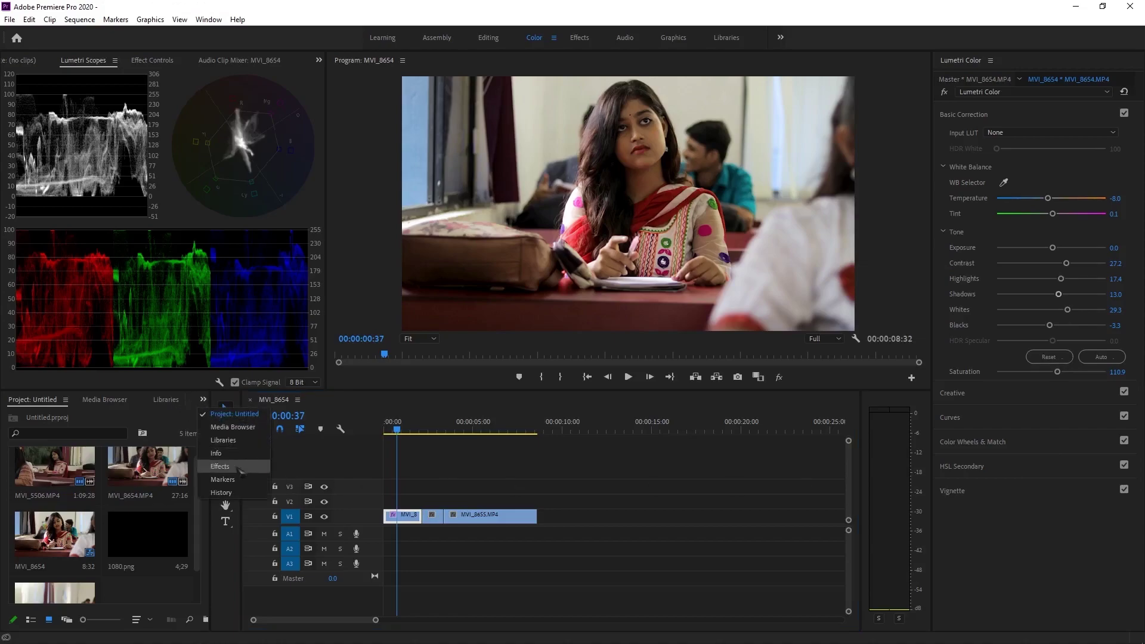
click(236, 467)
click(98, 415)
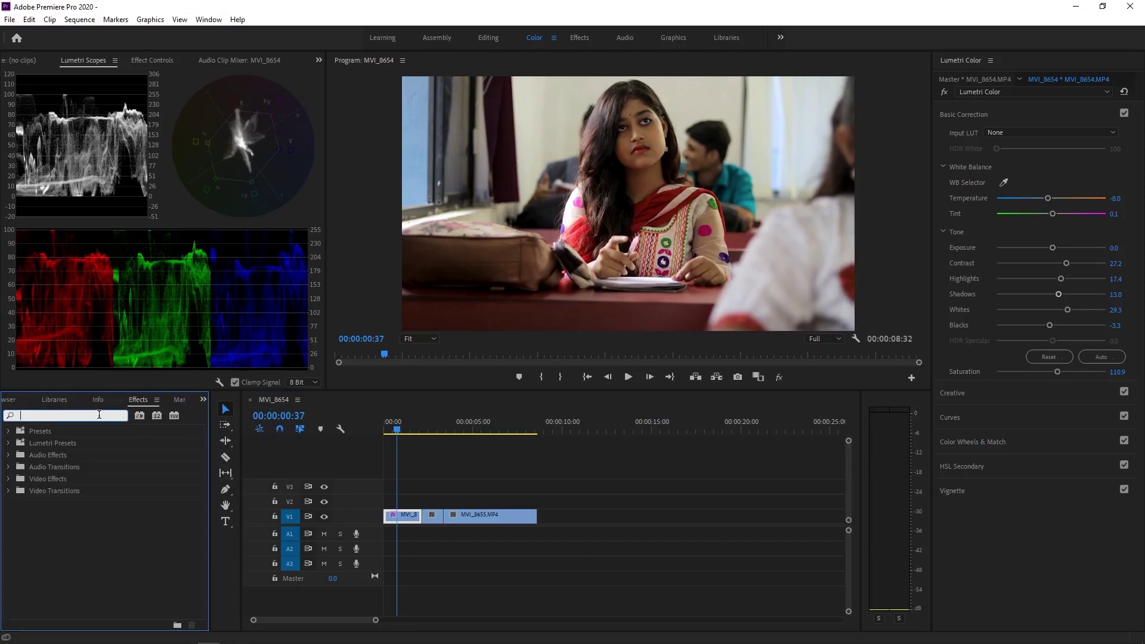
text(l)
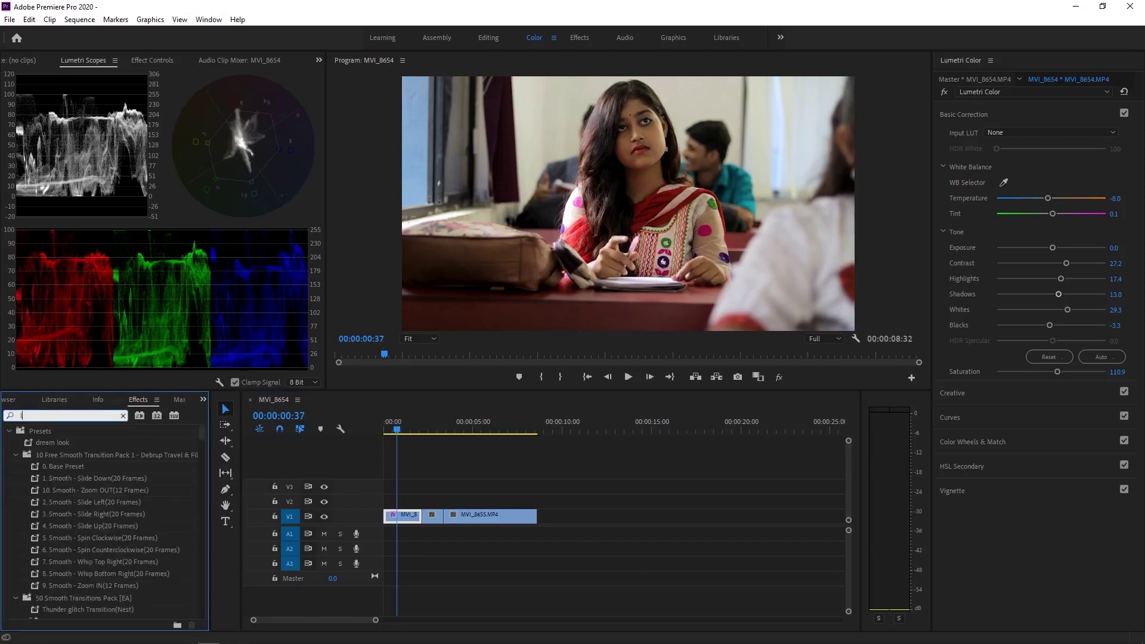
text(umetr)
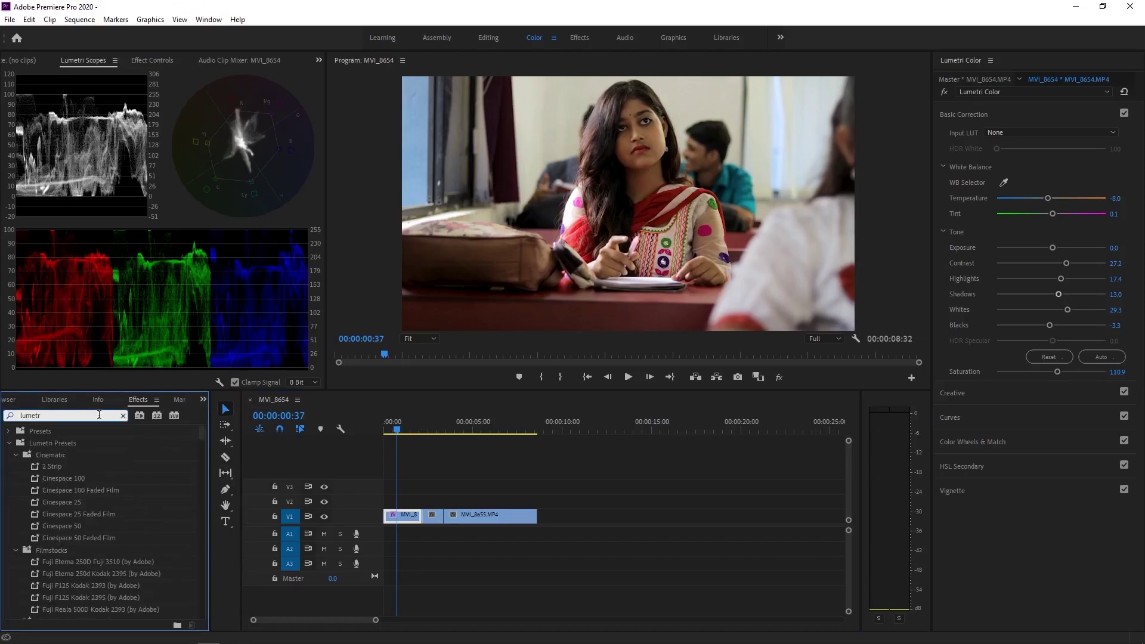
text(i c)
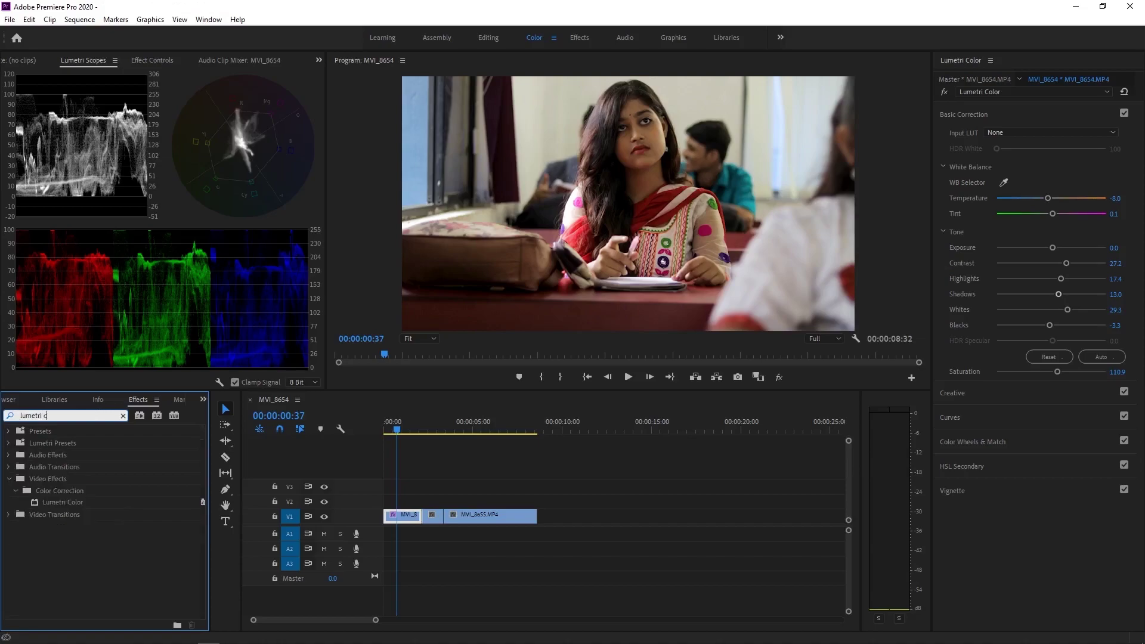
text(olor)
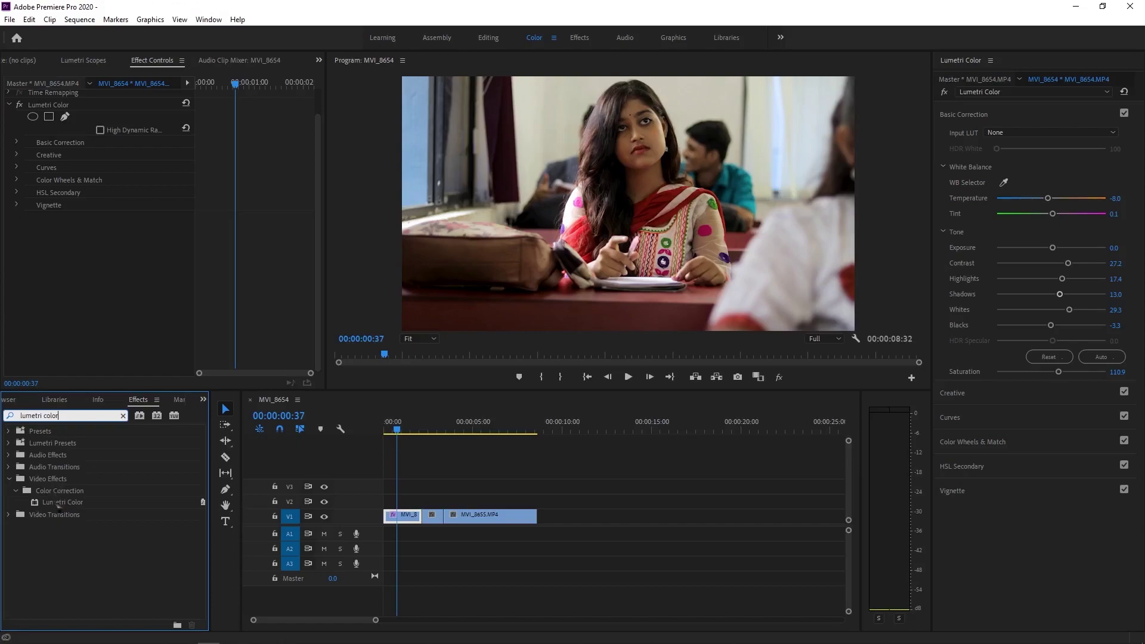
- Apply Lumetri Color to the MVI_8654 clip and select the second instance in Effect Controls
drag(58, 503, 406, 516)
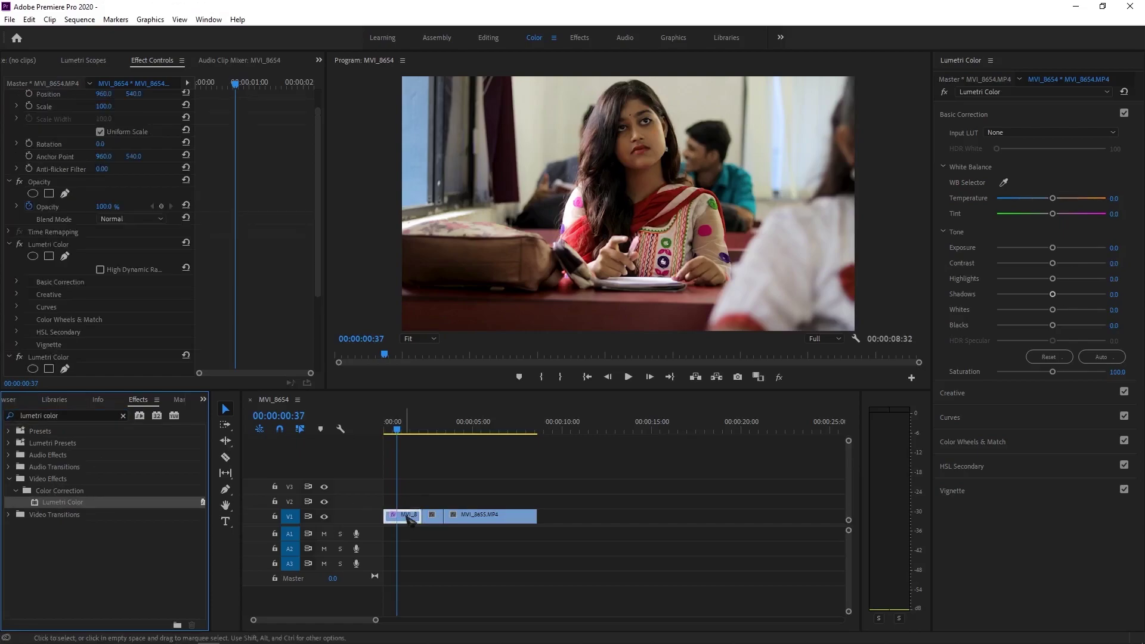
scroll(87, 288, up, 2)
scroll(87, 291, down, 1)
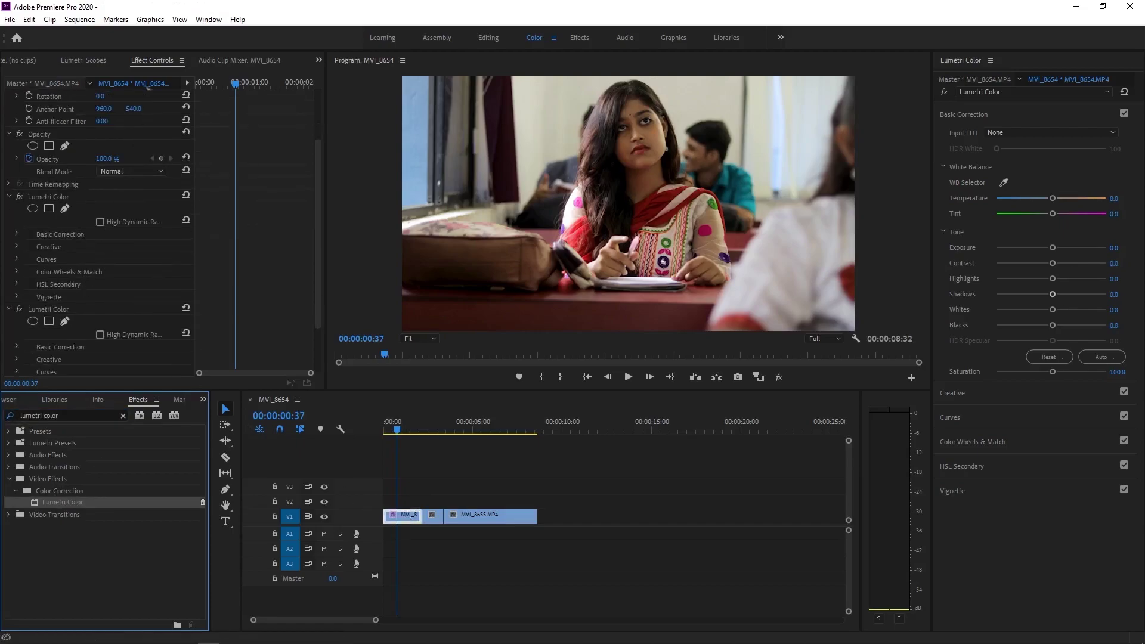
scroll(78, 227, down, 3)
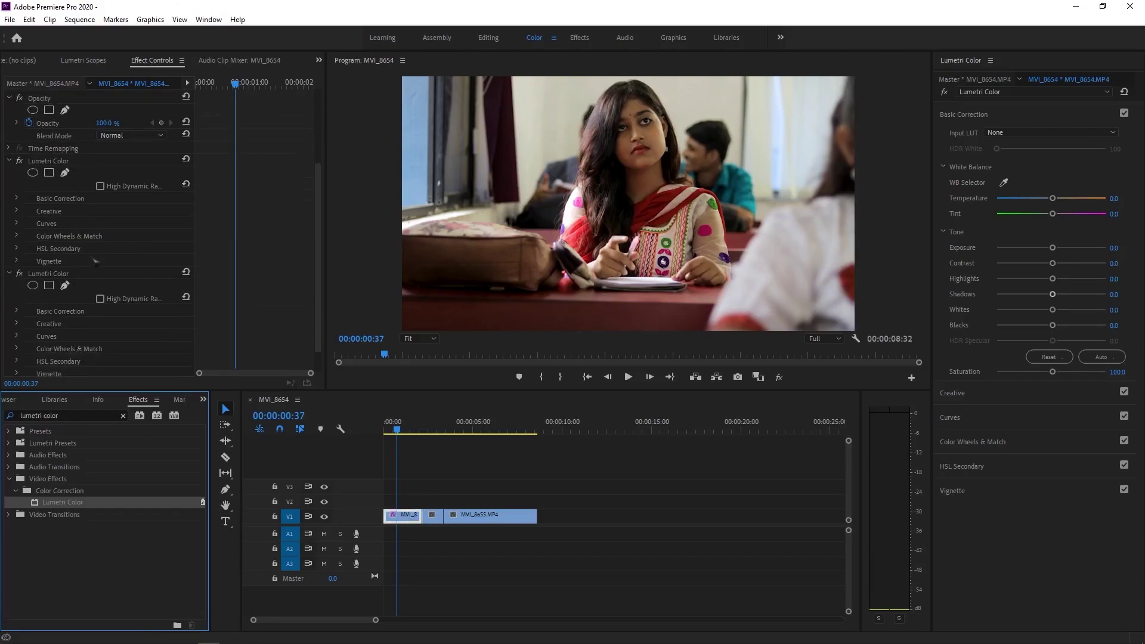
scroll(75, 262, down, 1)
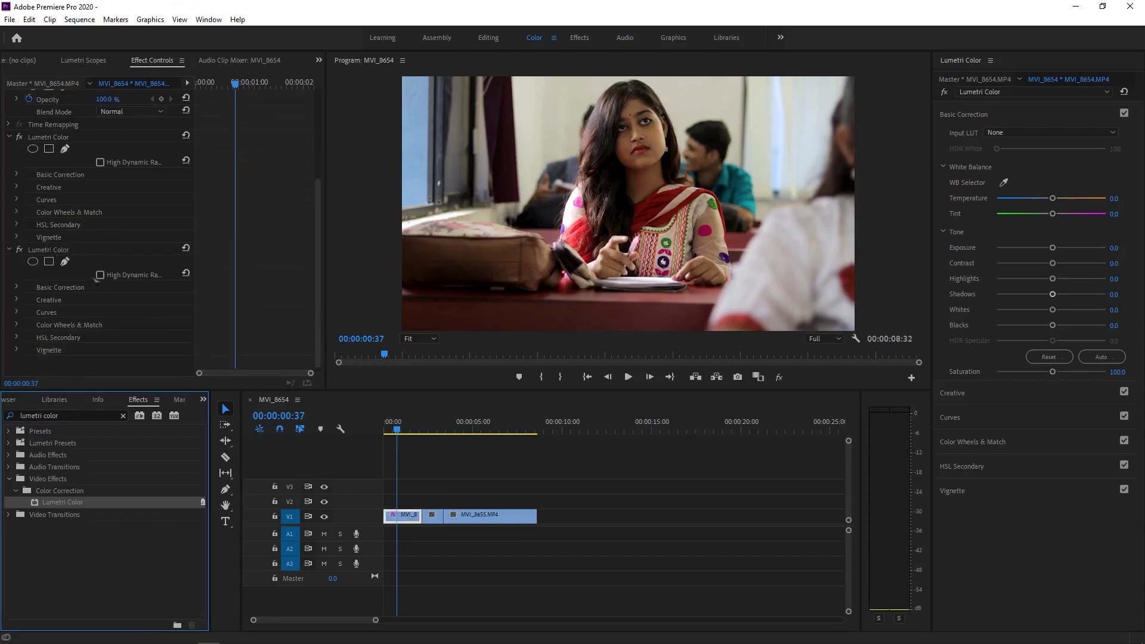
click(19, 137)
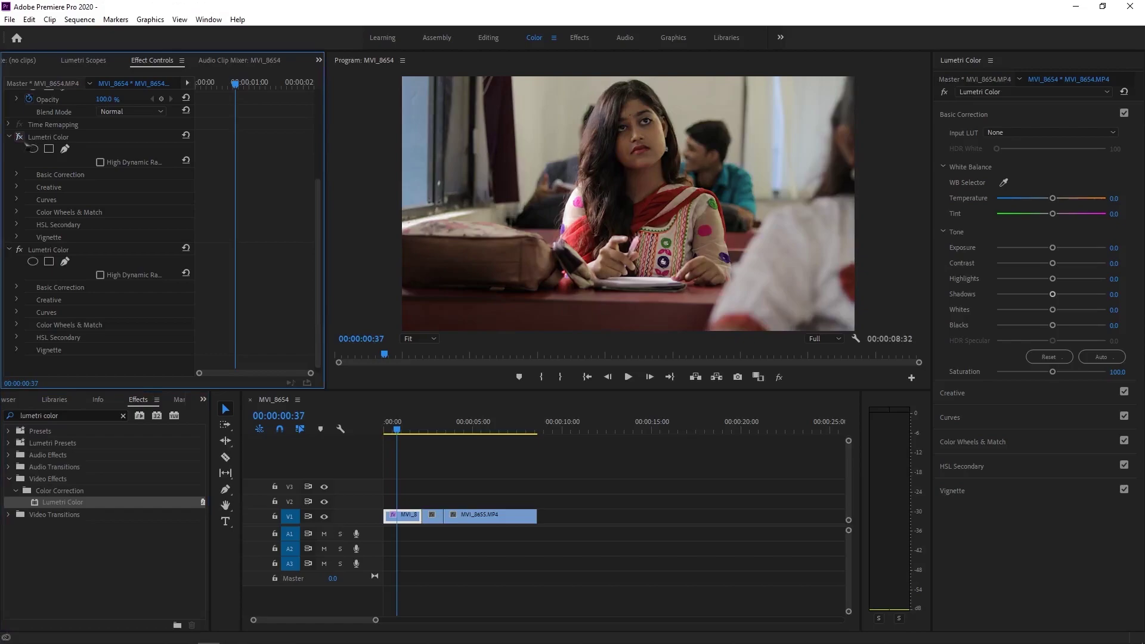
click(29, 251)
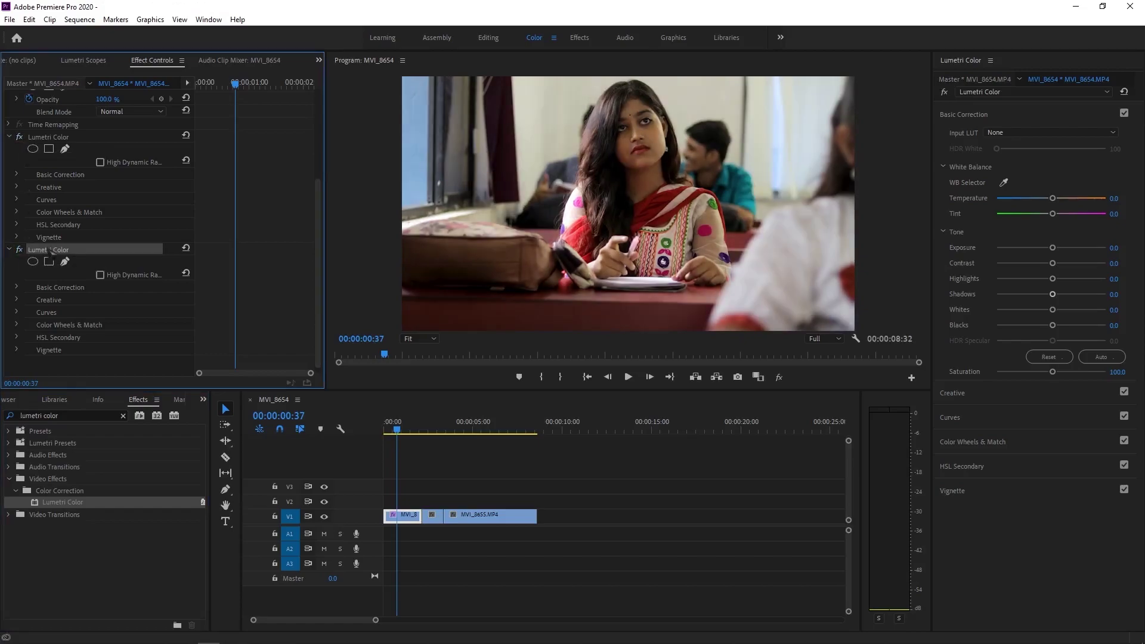
- Fit a tilted ellipse mask over the girl's face with feather 27.9
click(32, 261)
click(631, 215)
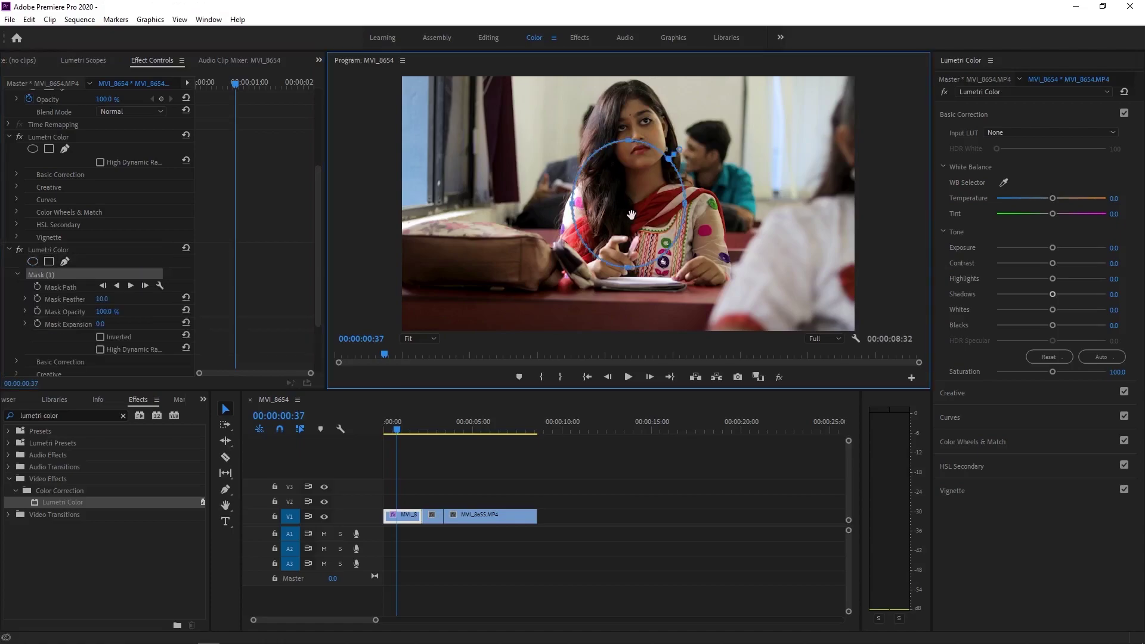
mouse_move(631, 214)
mouse_down()
mouse_move(656, 136)
mouse_move(621, 180)
mouse_up()
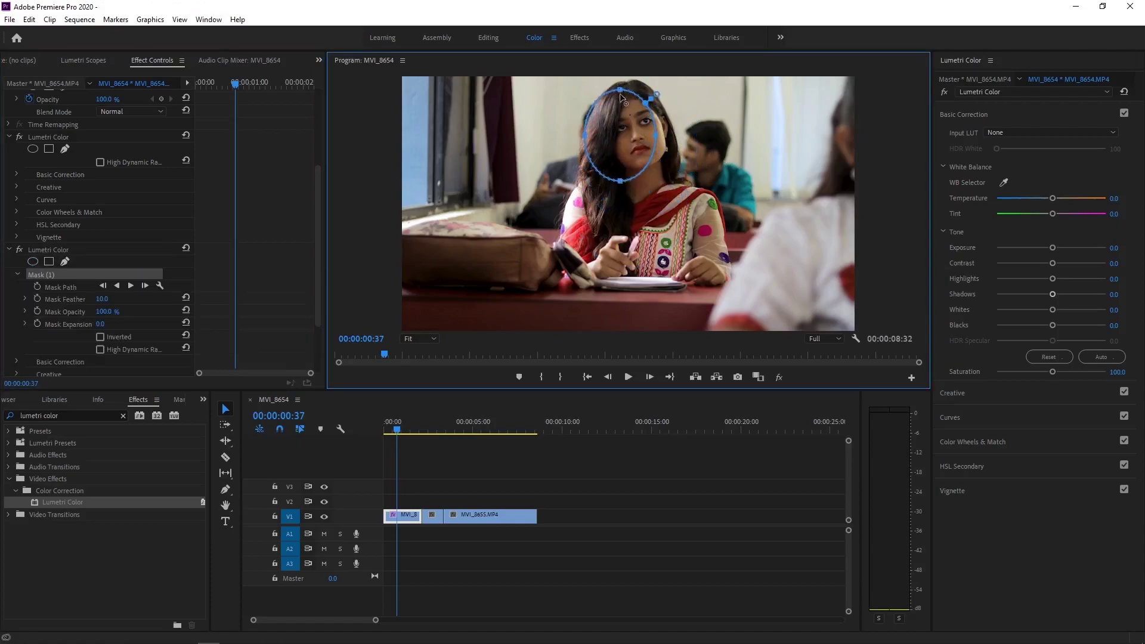
drag(621, 96, 628, 102)
drag(584, 135, 598, 141)
click(393, 429)
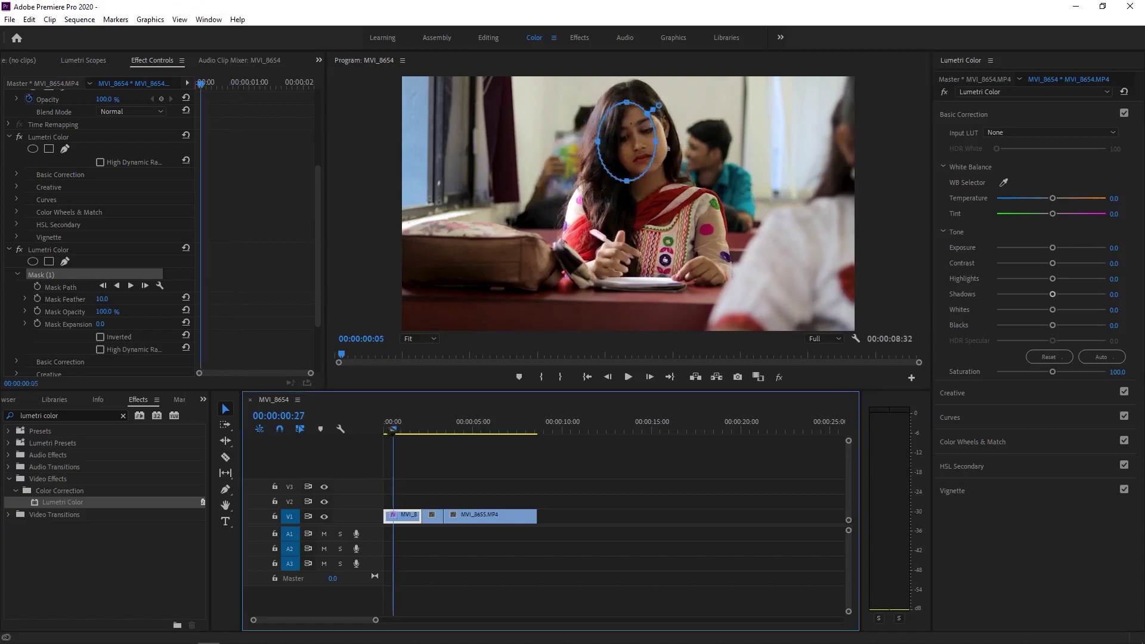
drag(393, 430, 385, 429)
drag(624, 158, 639, 159)
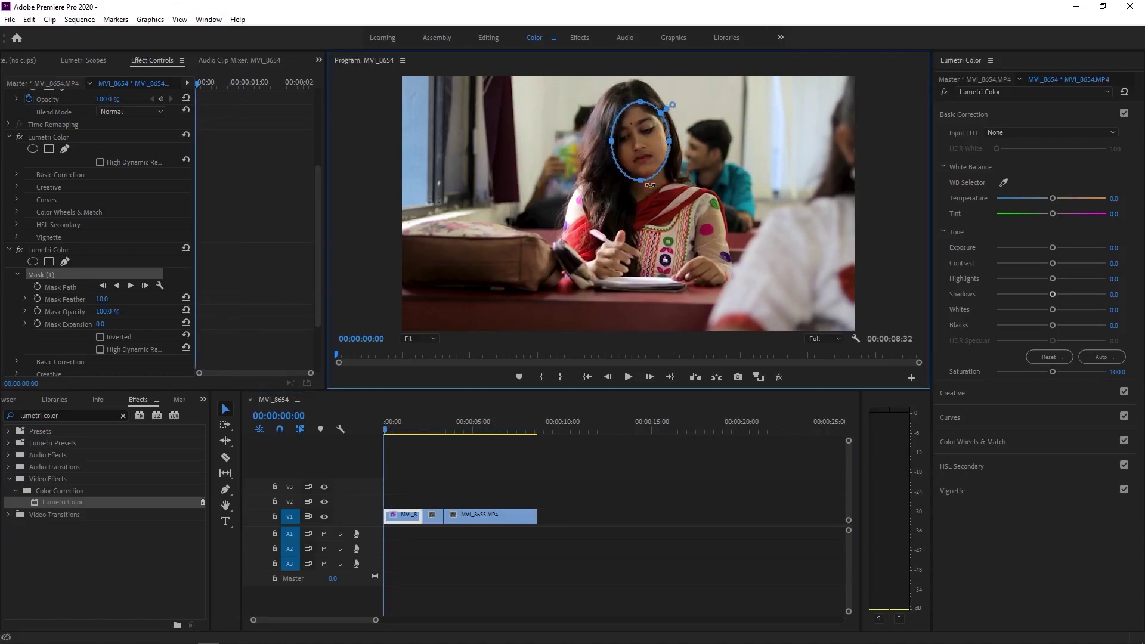
drag(670, 108, 660, 92)
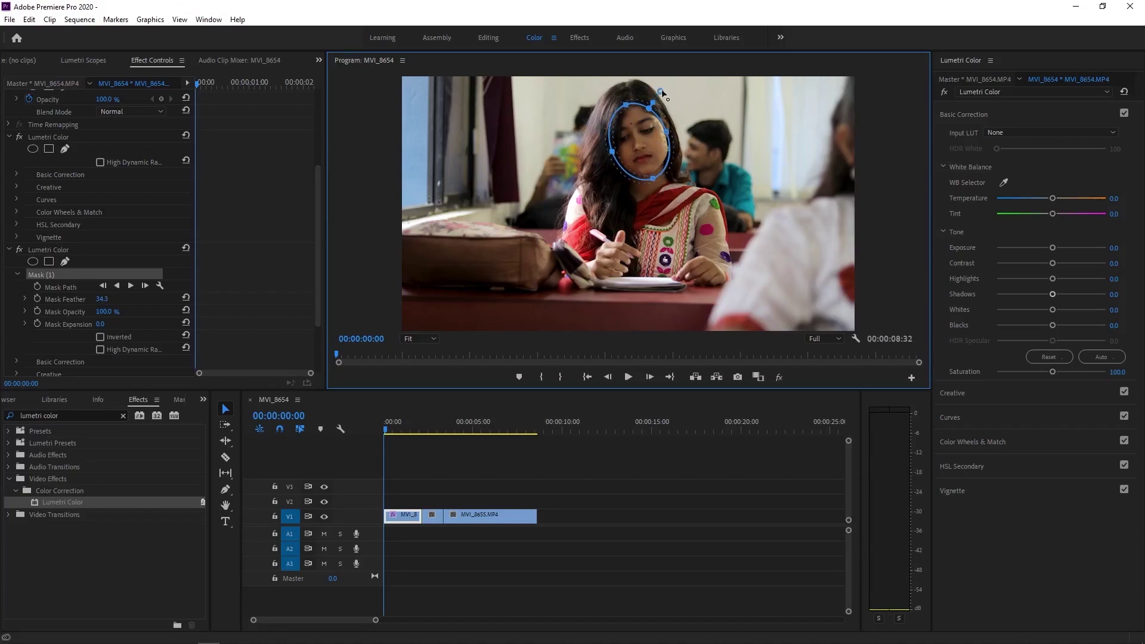
drag(662, 93, 660, 95)
- Raise Whites to 14.1 inside the face mask and soften its feather to 34.3
mouse_move(1052, 310)
mouse_down()
mouse_move(1063, 279)
mouse_move(1048, 263)
mouse_up()
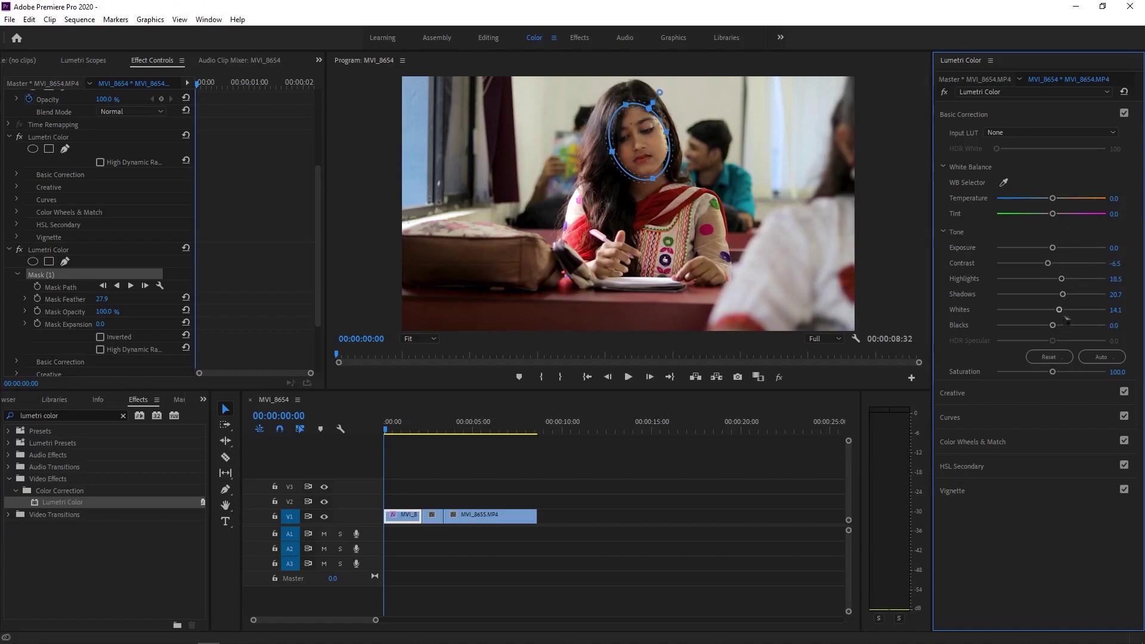
drag(660, 92, 661, 91)
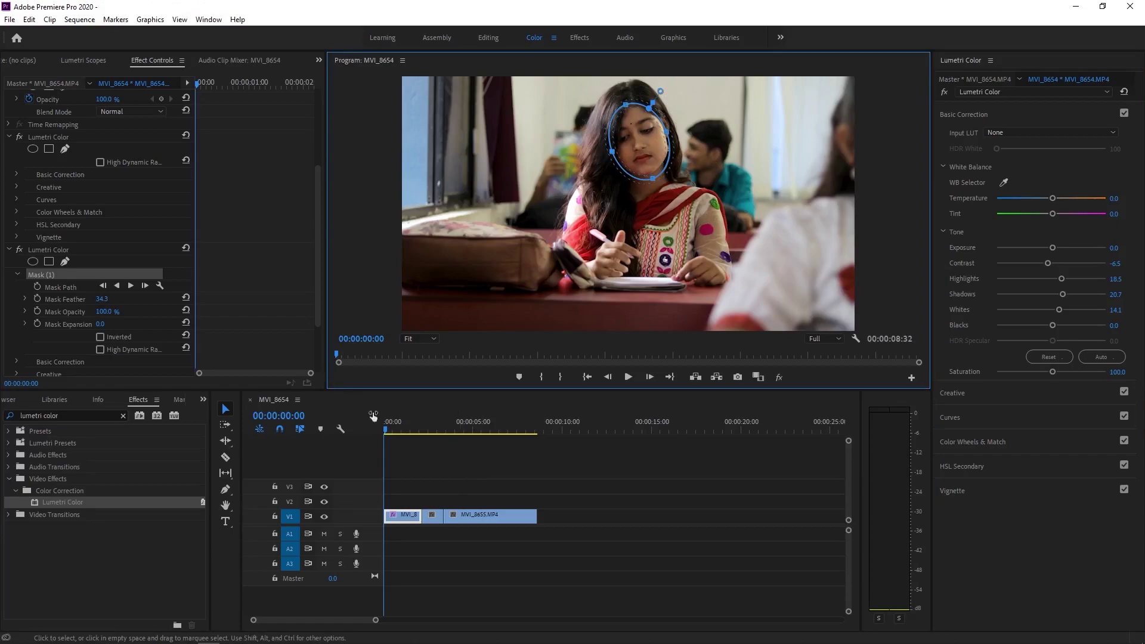
- Track the face mask forward through MVI_8654, then return the playhead to 00:00:00:38
click(132, 286)
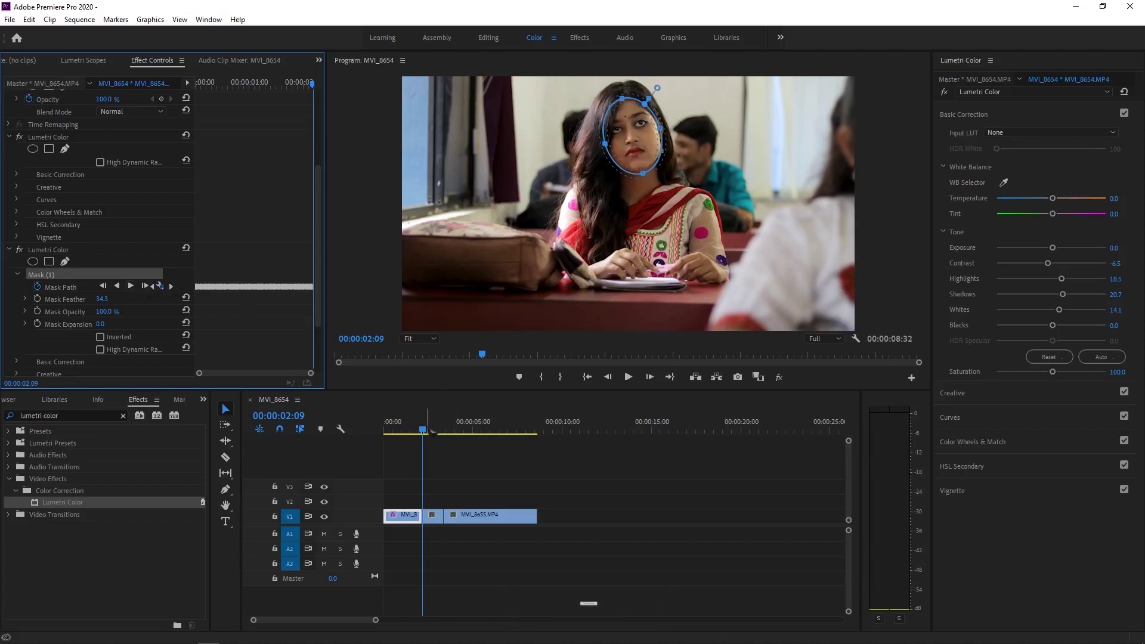
click(419, 433)
drag(419, 433, 397, 430)
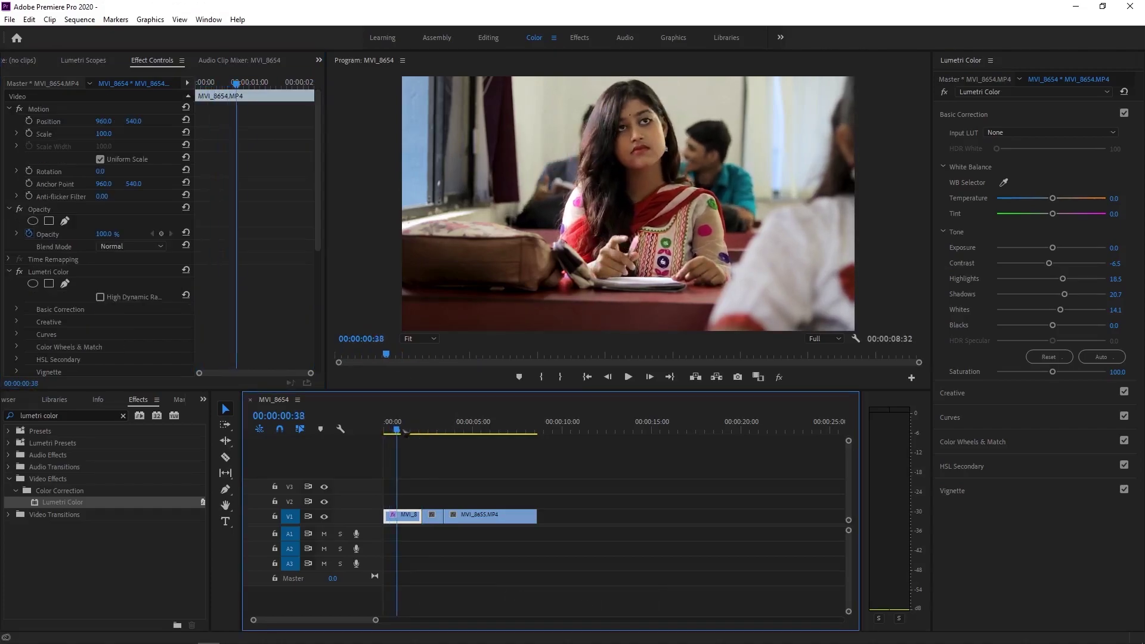
- Toggle Global FX Mute off and on to compare the graded frame, then scrub into MVI_5506
click(781, 379)
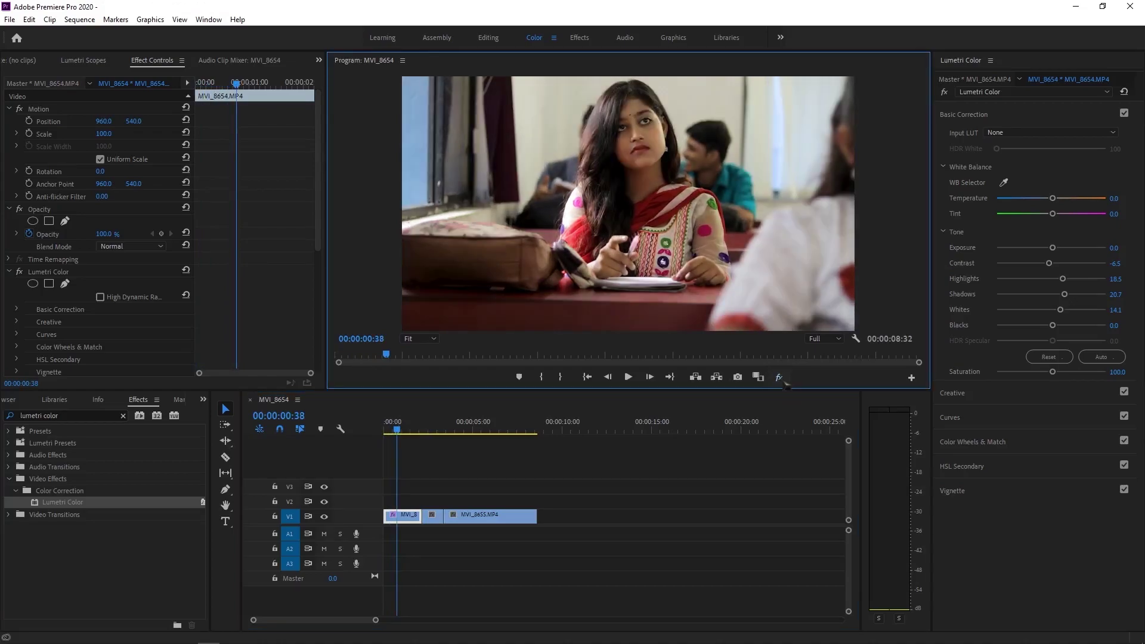
click(778, 377)
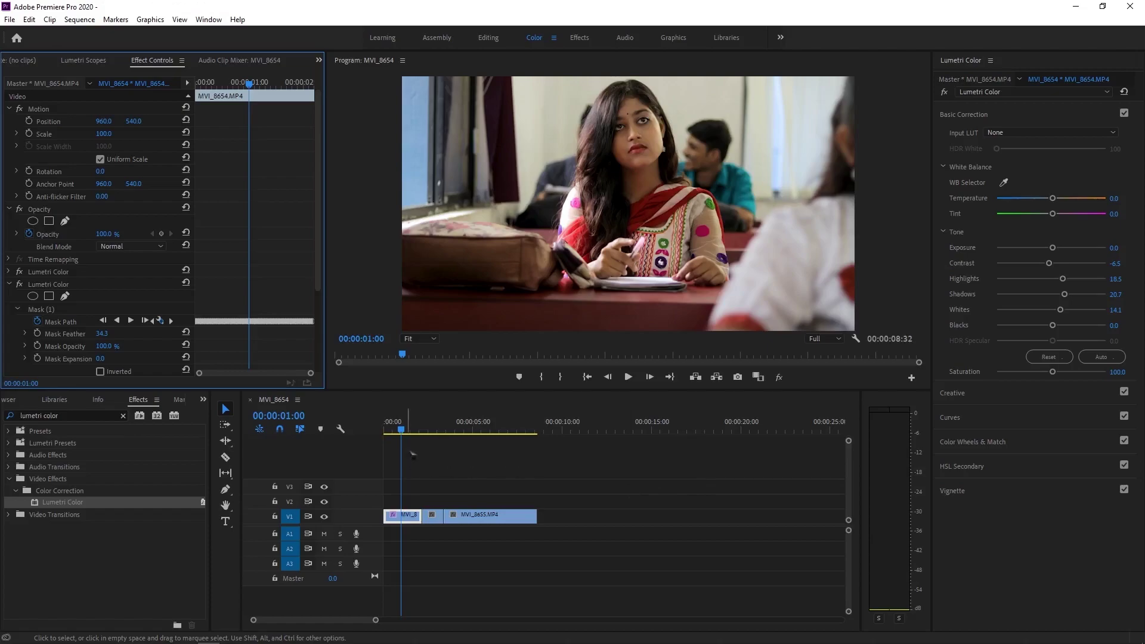
click(409, 430)
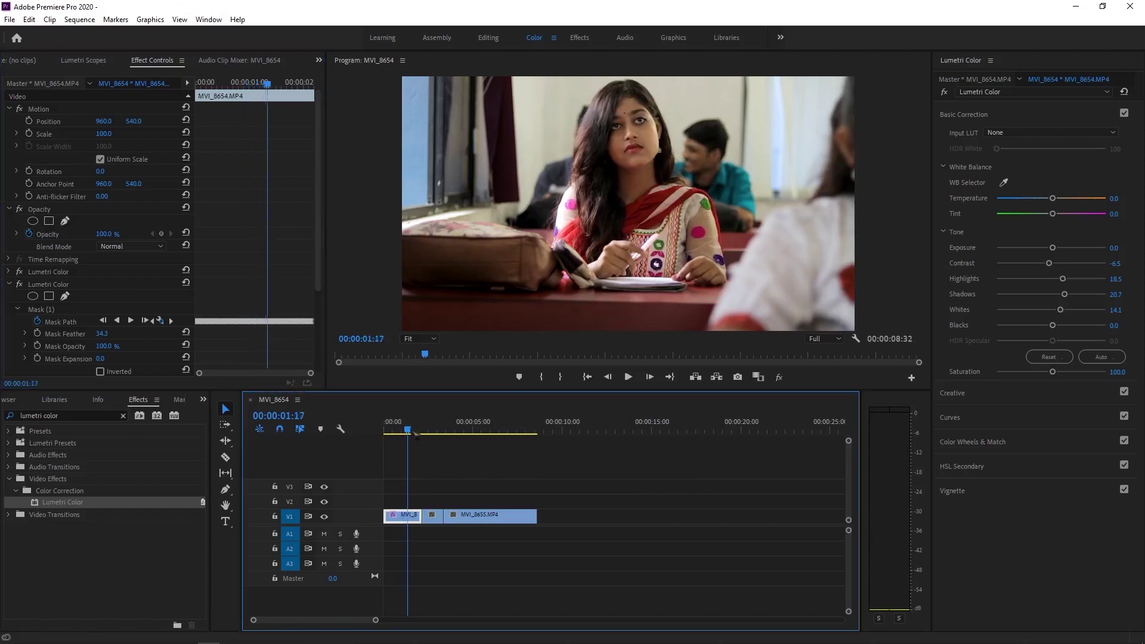
drag(415, 434, 436, 440)
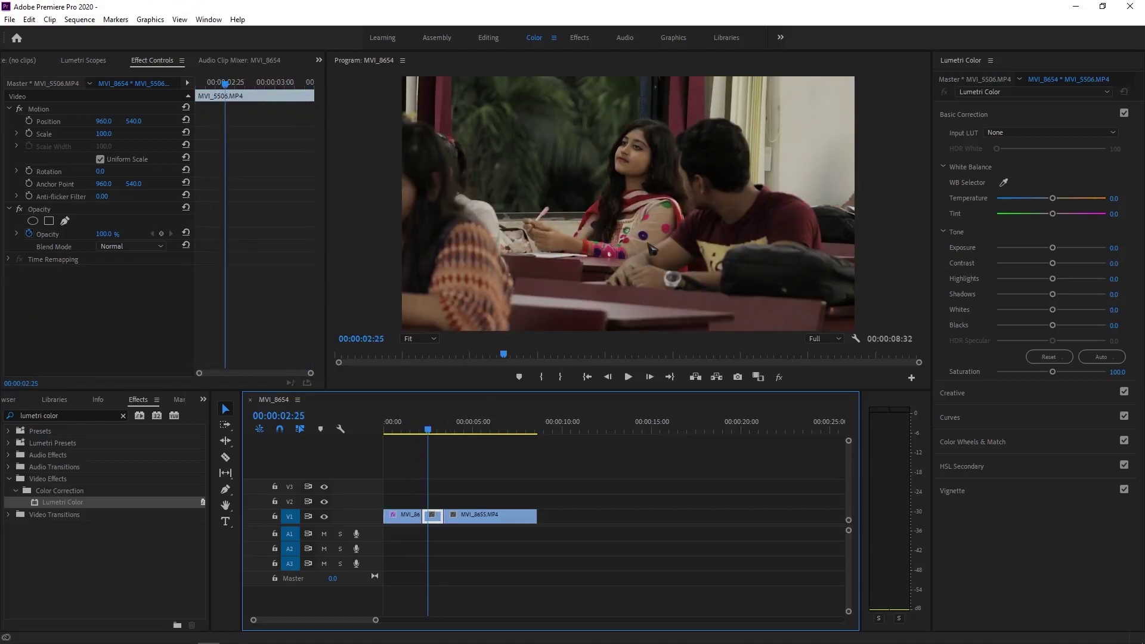
- Copy the first Lumetri Color grade from the MVI_8654 clip
mouse_move(445, 430)
mouse_down()
mouse_move(415, 431)
mouse_move(435, 431)
mouse_up()
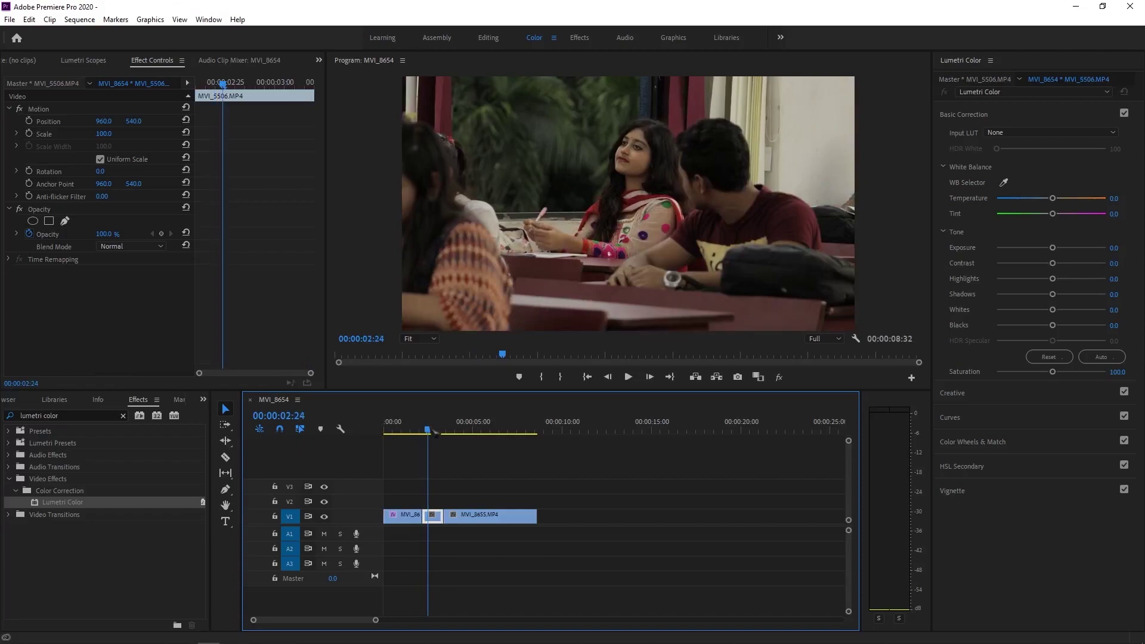
click(409, 429)
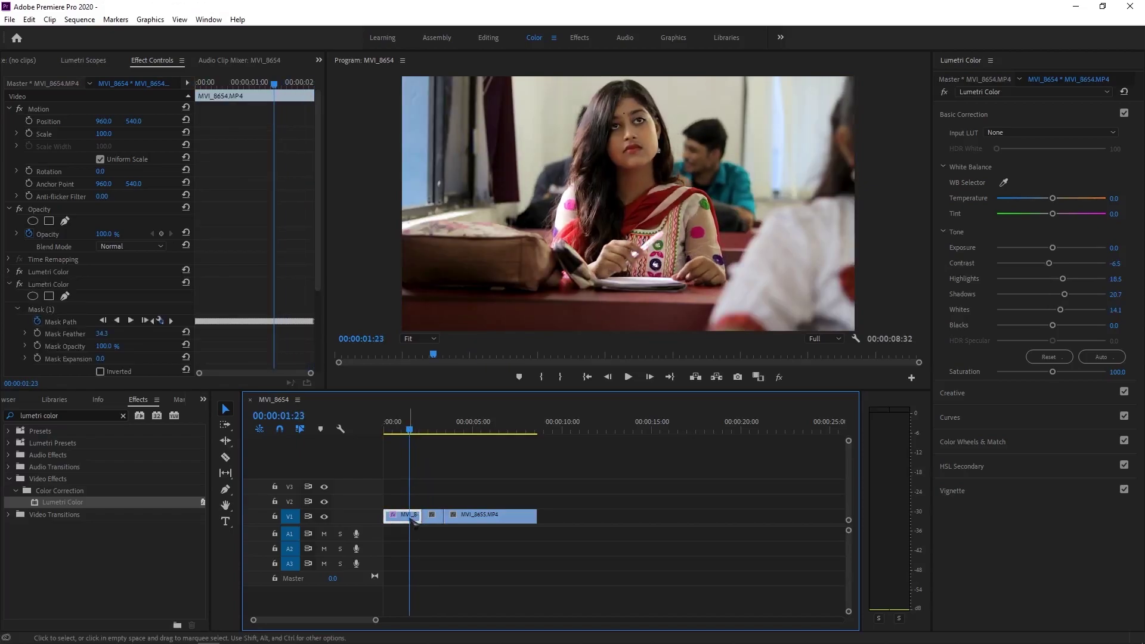
click(51, 273)
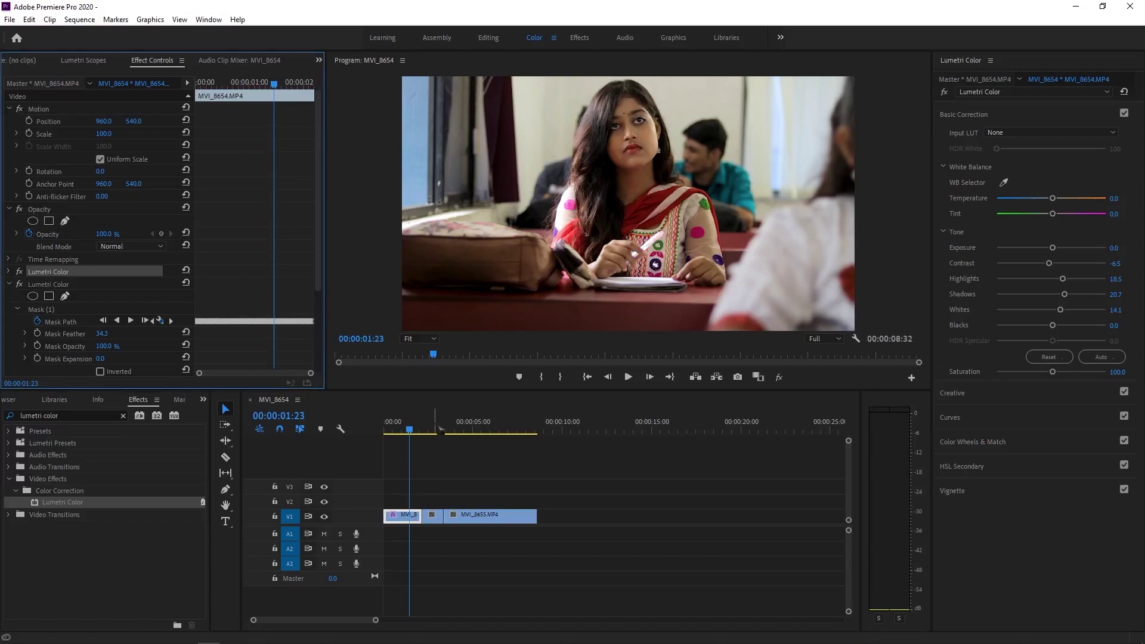
- Paste that grade onto MVI_5506 and show the Lumetri Scopes
click(433, 515)
click(432, 432)
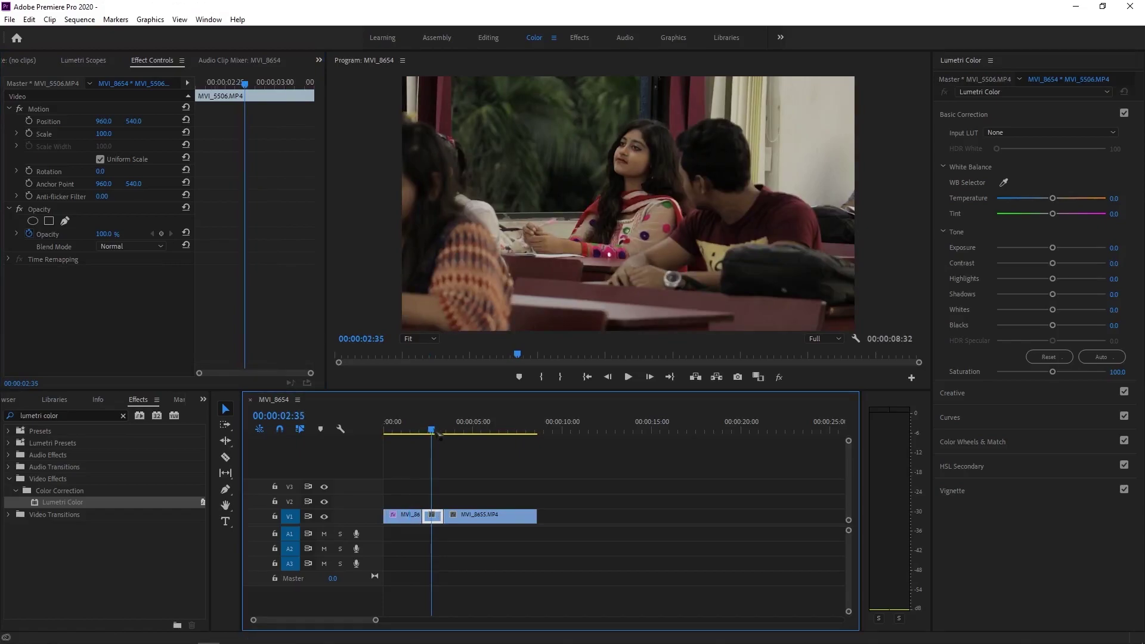
click(73, 295)
key(ctrl+v)
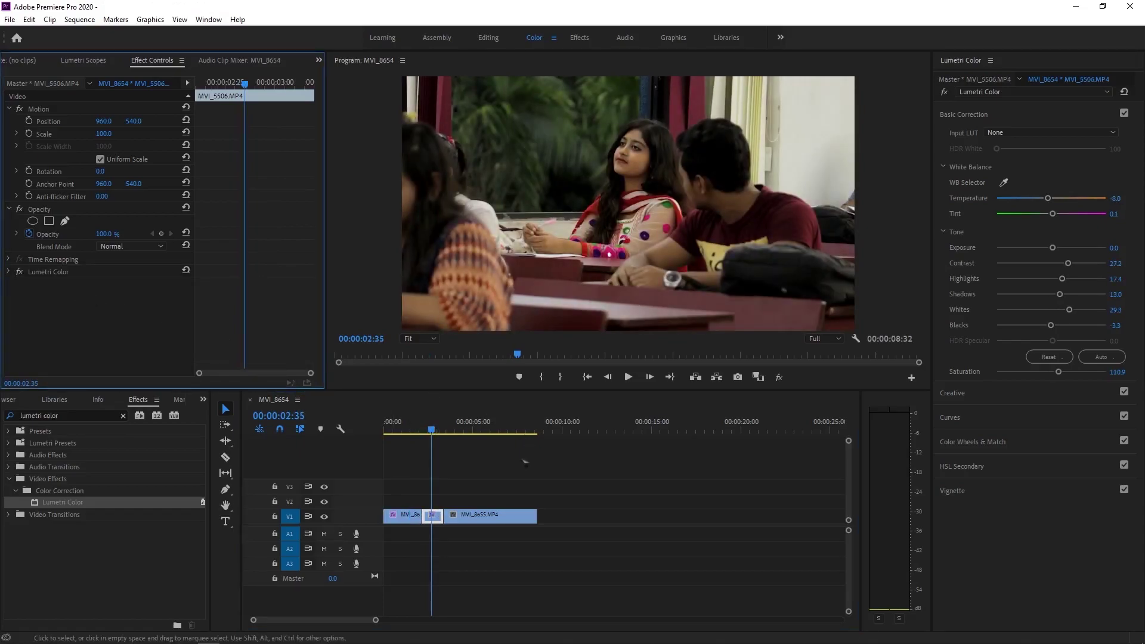
mouse_move(432, 432)
mouse_down()
mouse_move(417, 431)
mouse_move(439, 437)
mouse_up()
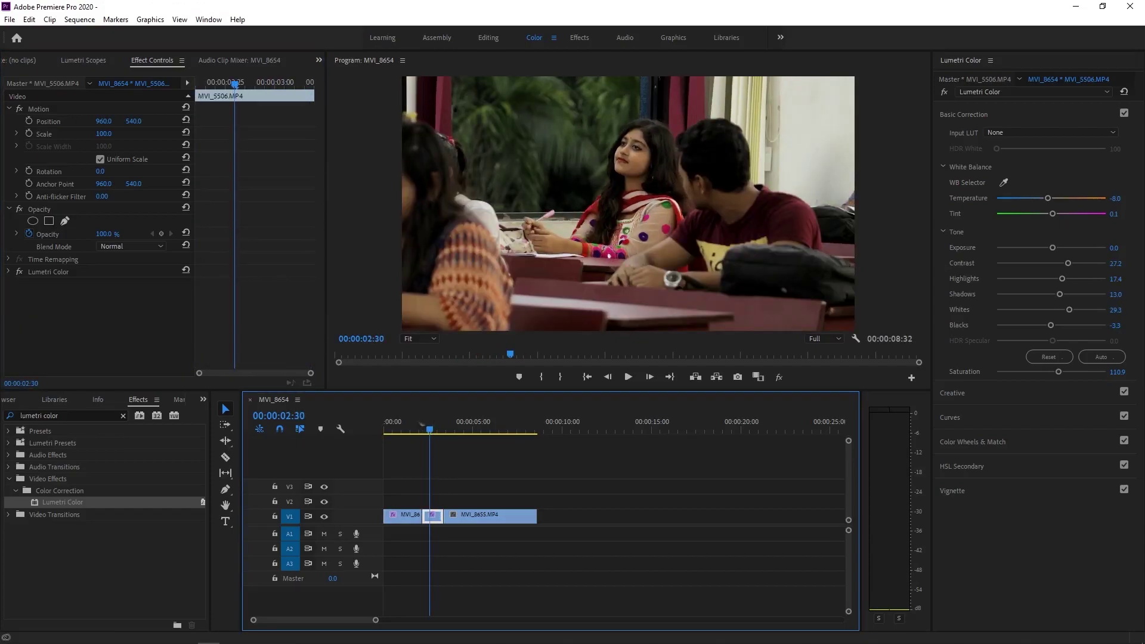
click(109, 62)
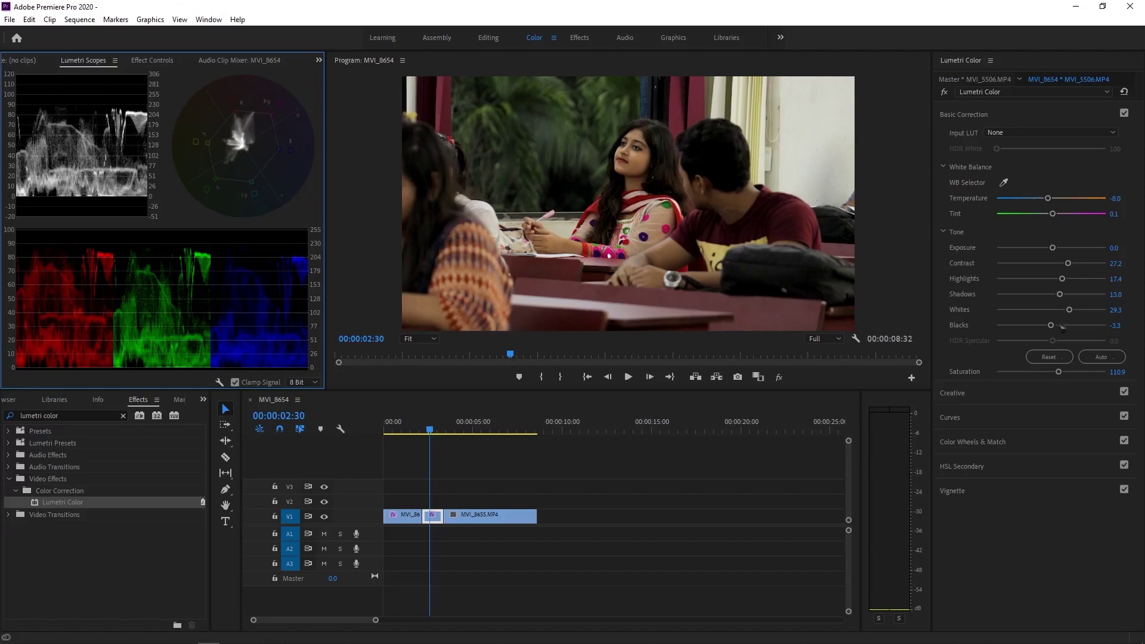
- On MVI_5506, raise Whites to 95.7, ease Contrast to 26.1, and eyedropper a neutral white balance
mouse_move(1069, 309)
mouse_down()
mouse_move(1104, 310)
mouse_move(1058, 294)
mouse_move(1050, 278)
mouse_move(1065, 263)
mouse_up()
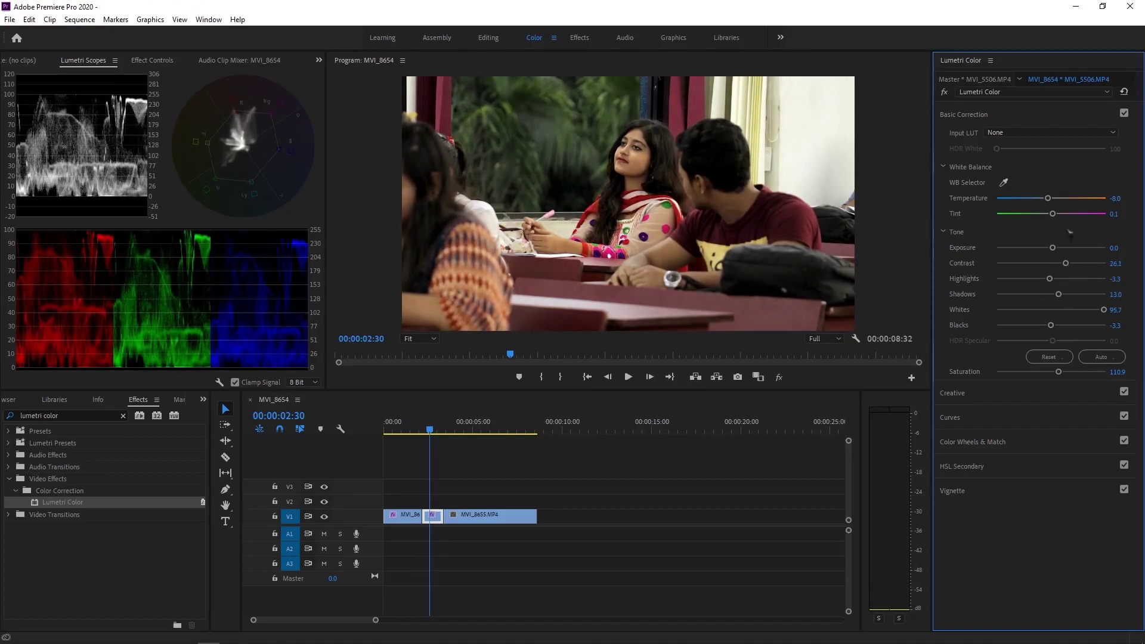
drag(1048, 198, 1045, 198)
click(1004, 182)
click(671, 275)
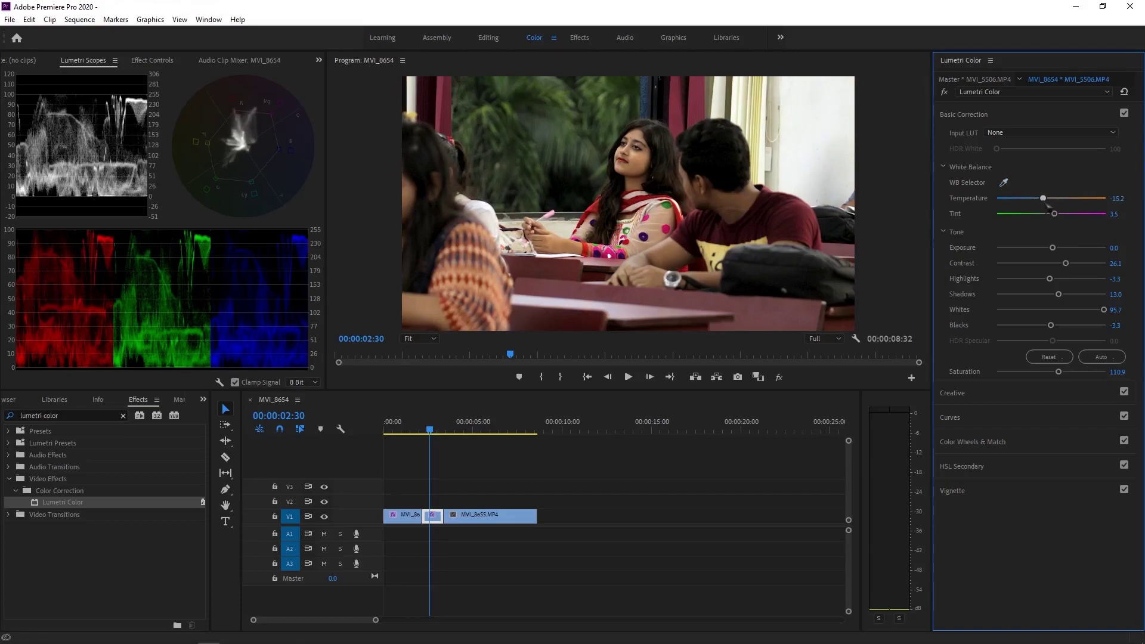
- Compare against the first clip, cool Temperature to -17.4, then move into MVI_8655
click(420, 431)
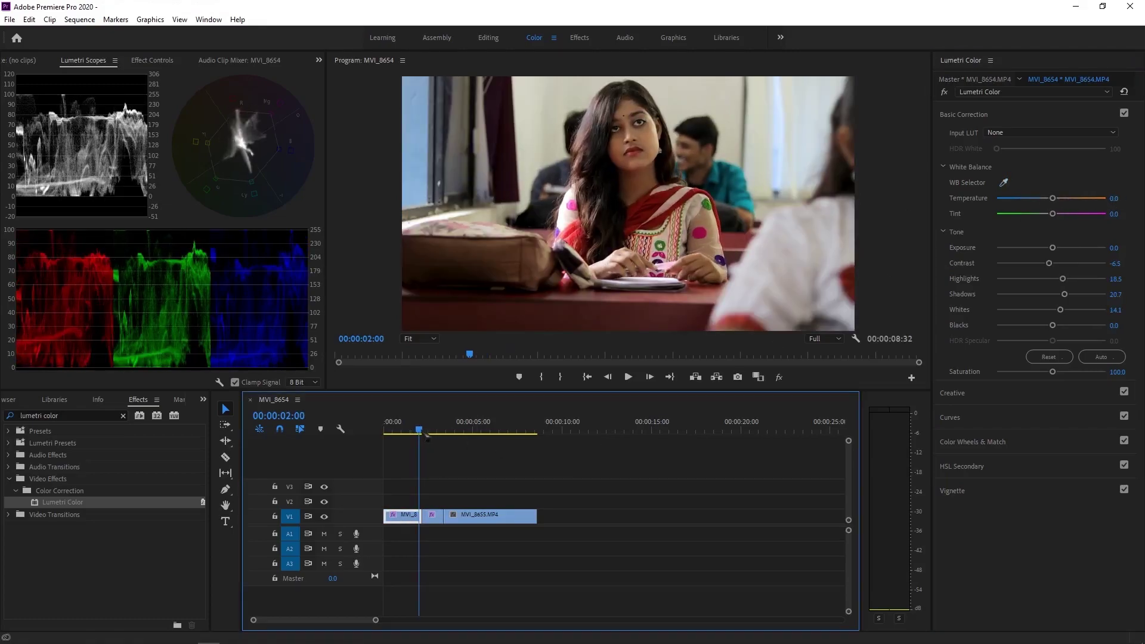
drag(425, 435, 432, 440)
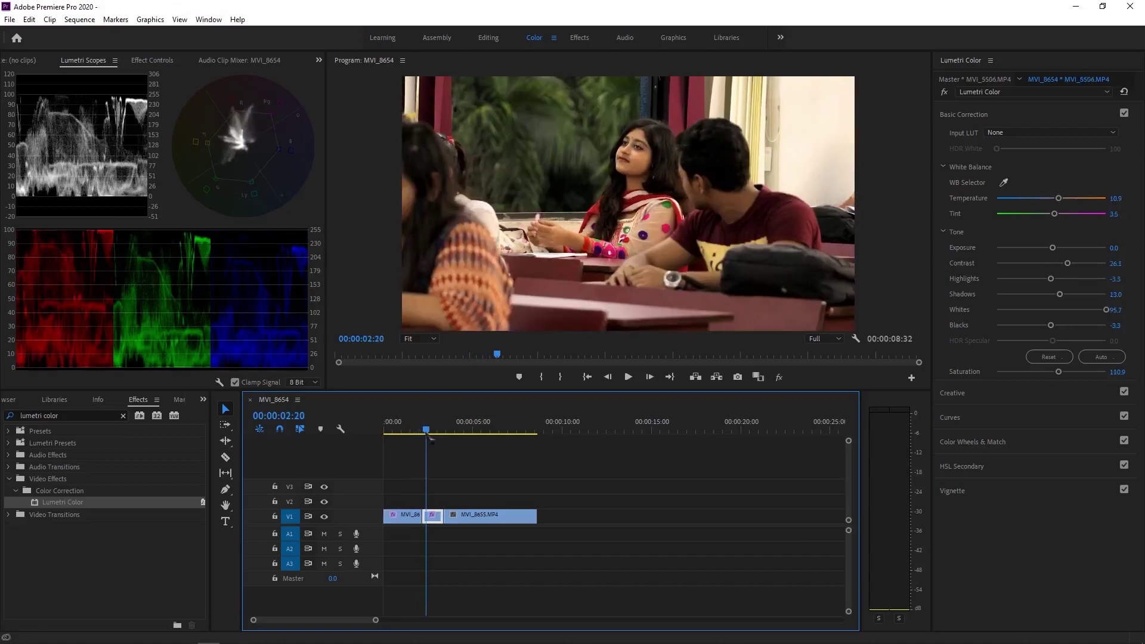
drag(1058, 198, 1046, 204)
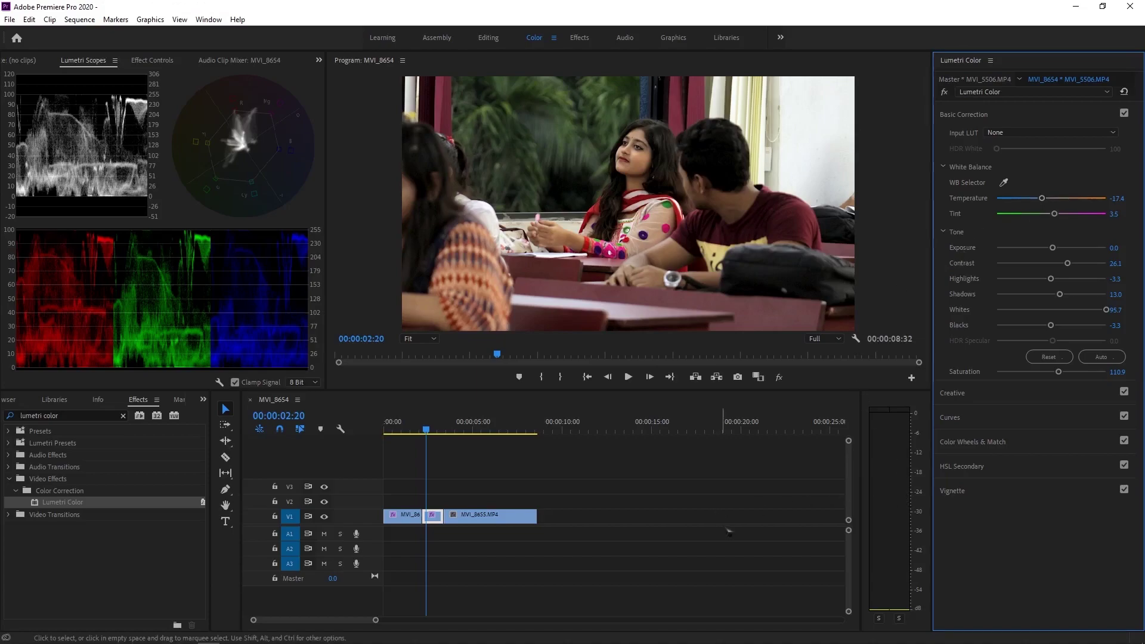
drag(426, 430, 465, 433)
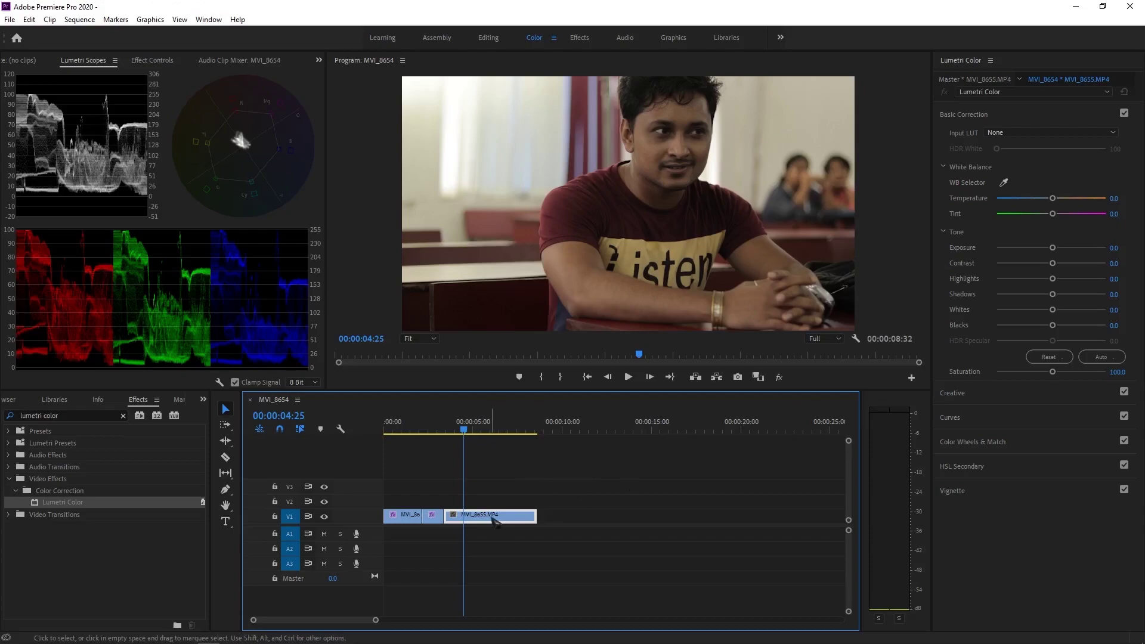
- With scopes visible, set MVI_8655's Whites 1.1, Highlights 32.6, Contrast 17.4, Temperature -13.0, then preview frames
click(152, 60)
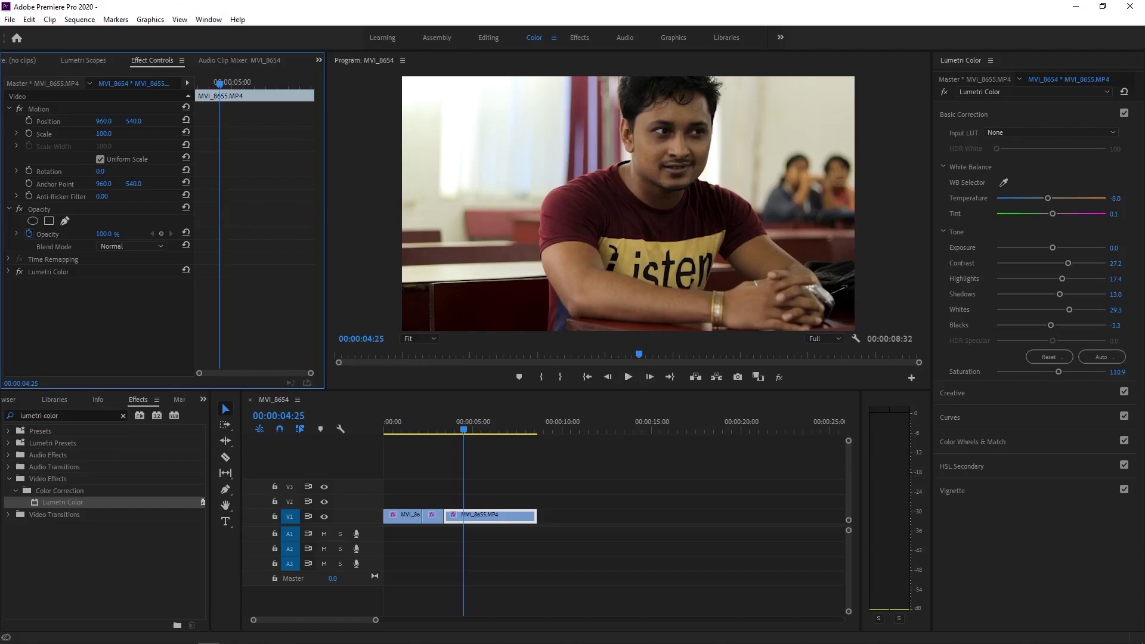
click(94, 64)
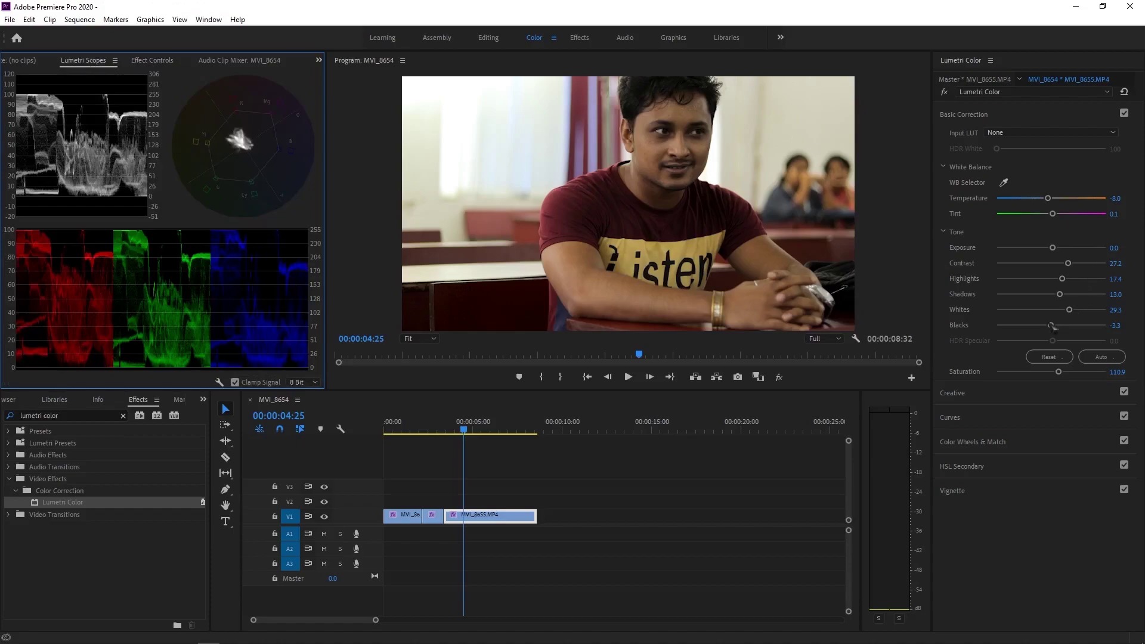
mouse_move(1069, 309)
mouse_down()
mouse_move(1052, 309)
mouse_move(1061, 294)
mouse_up()
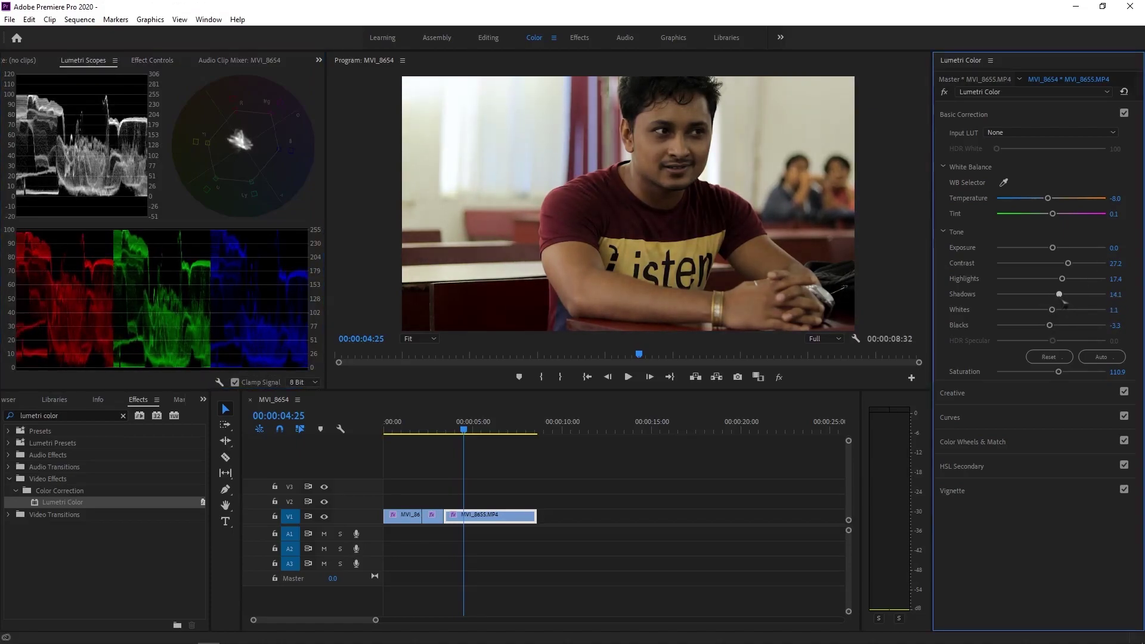
drag(1062, 279, 1070, 278)
drag(1068, 263, 1061, 263)
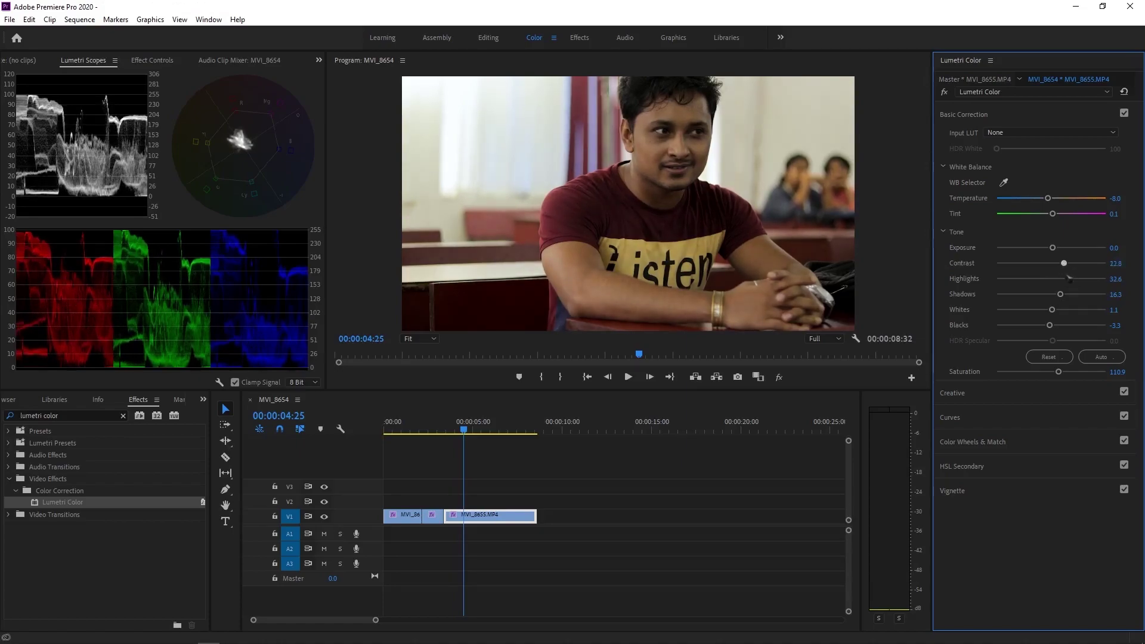
drag(1048, 198, 1044, 198)
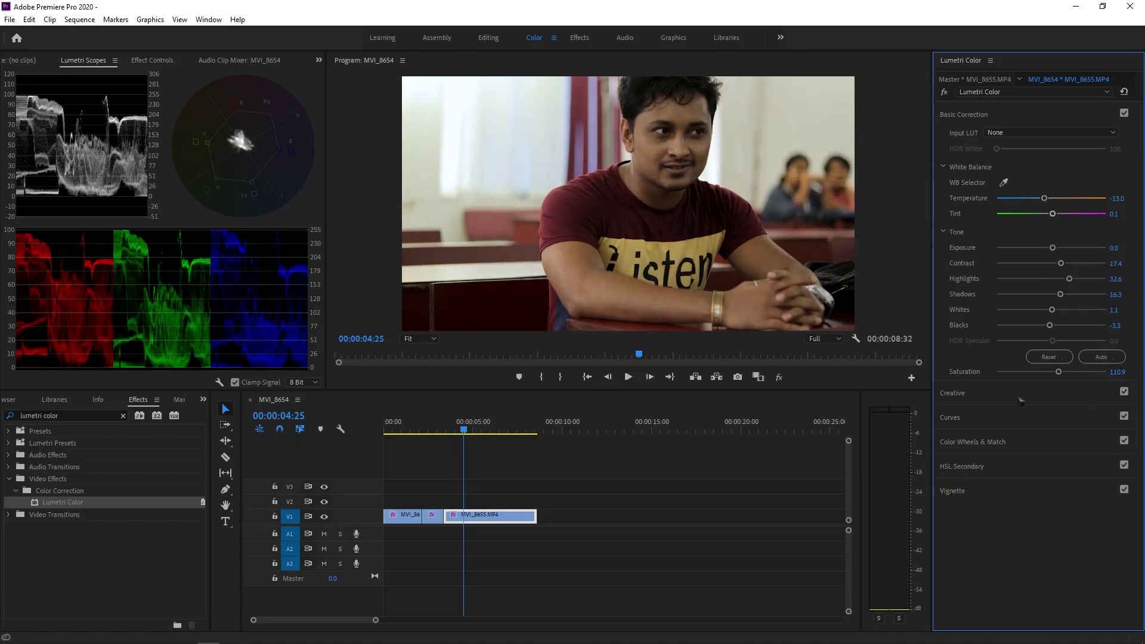
drag(464, 429, 471, 430)
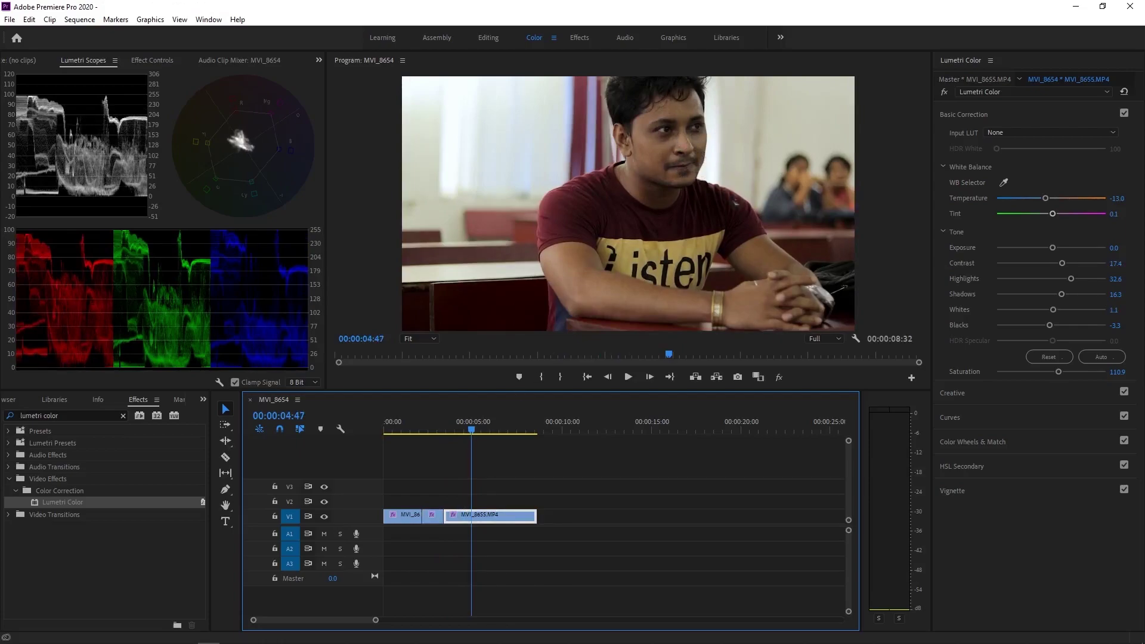
drag(471, 430, 452, 433)
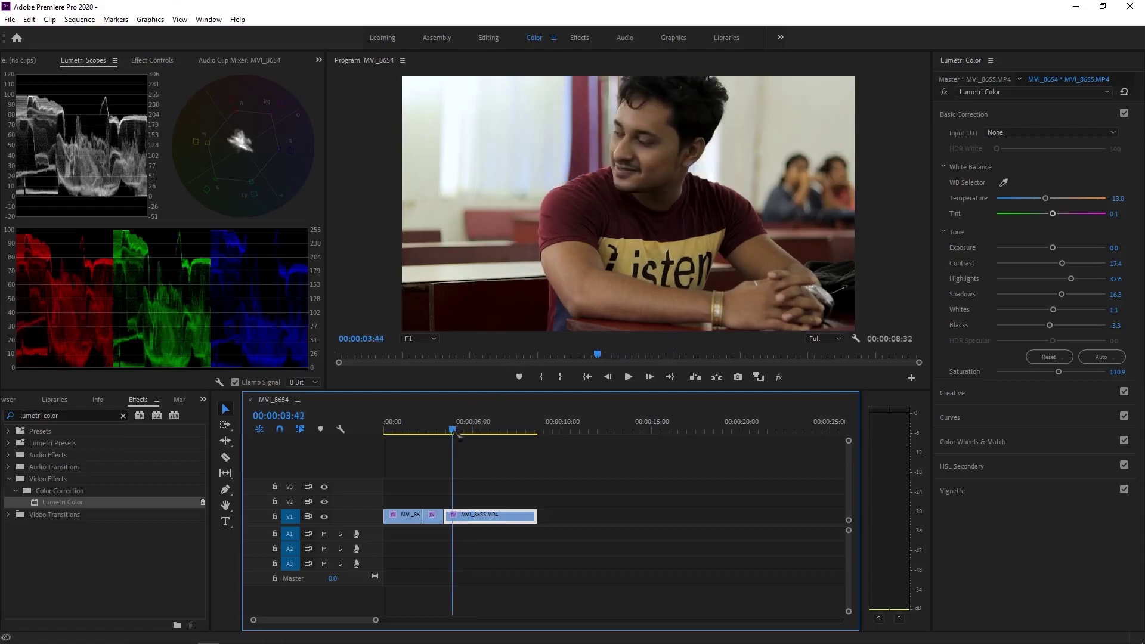
- Drag a second Lumetri Color onto MVI_8655, select it, and play the shot
click(80, 417)
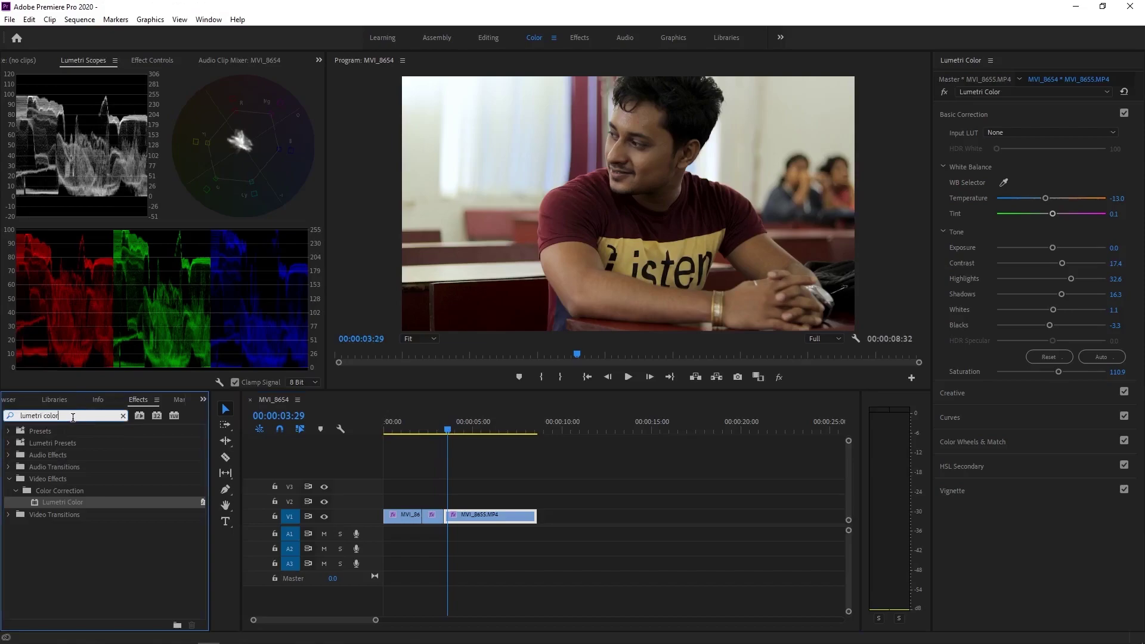
drag(71, 503, 468, 523)
click(152, 62)
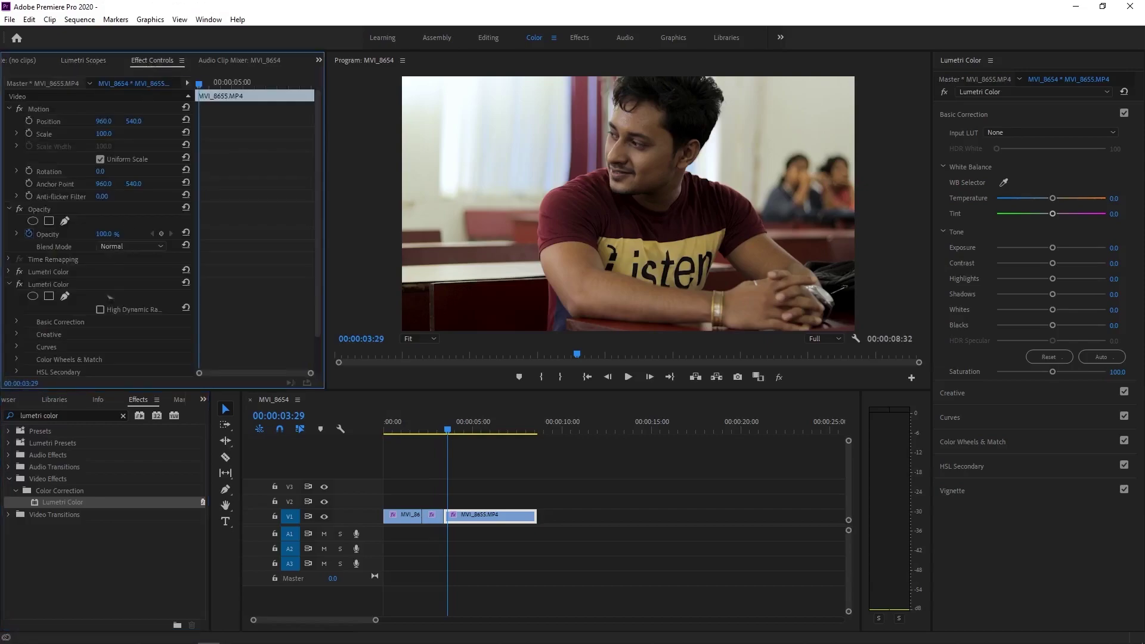
click(52, 285)
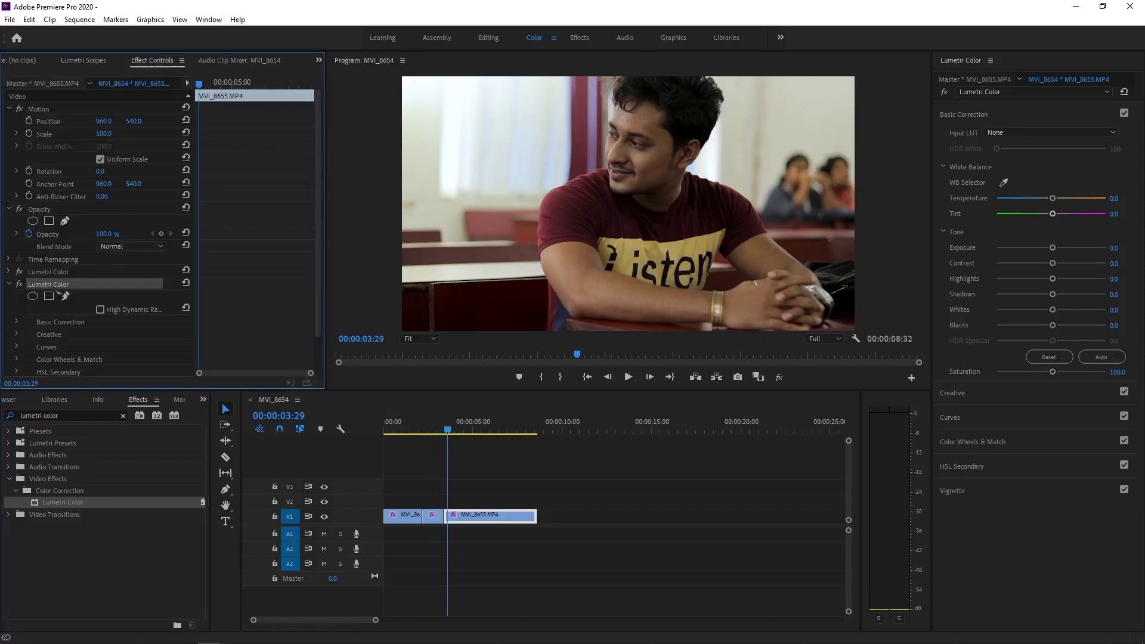
click(461, 444)
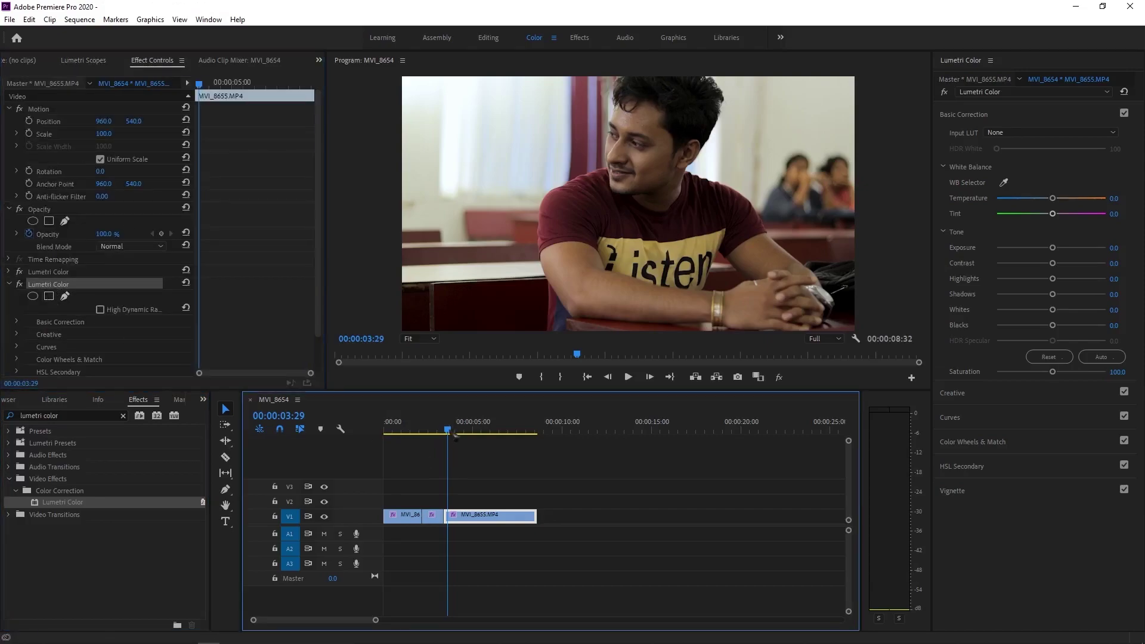
key(space)
- Fit a rotated ellipse mask (feather 37.8) to the face; set Whites 34.8, Shadows 14.1, Highlights 13.0, Contrast -4.3
click(33, 297)
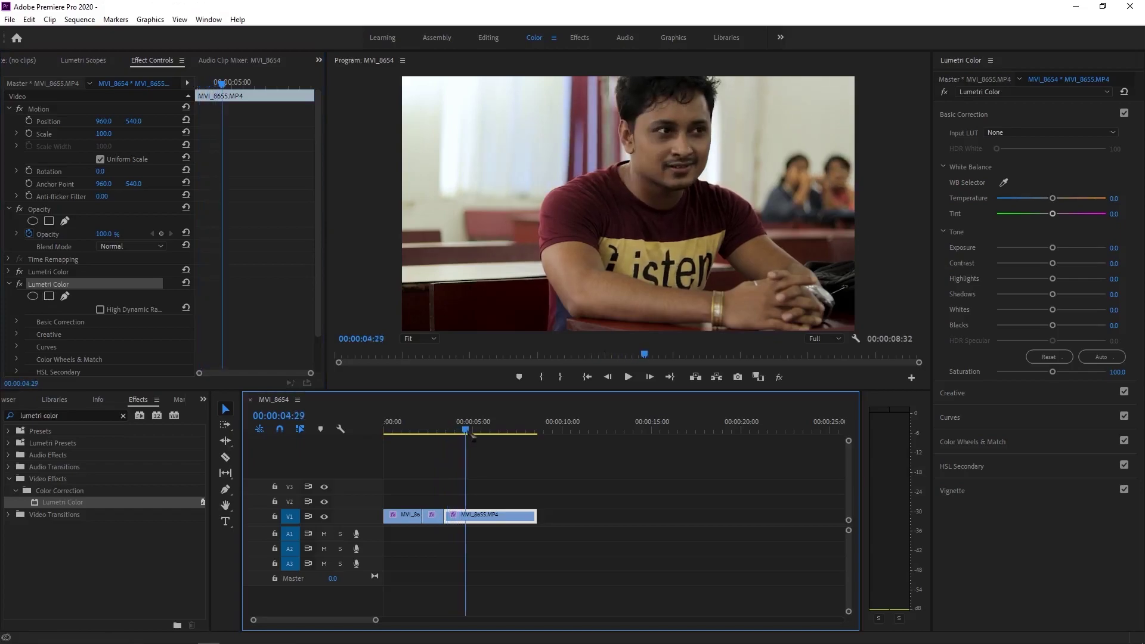
mouse_move(680, 207)
mouse_down()
mouse_move(736, 152)
mouse_move(710, 149)
mouse_up()
mouse_move(675, 204)
mouse_down()
mouse_move(673, 180)
mouse_move(673, 195)
mouse_up()
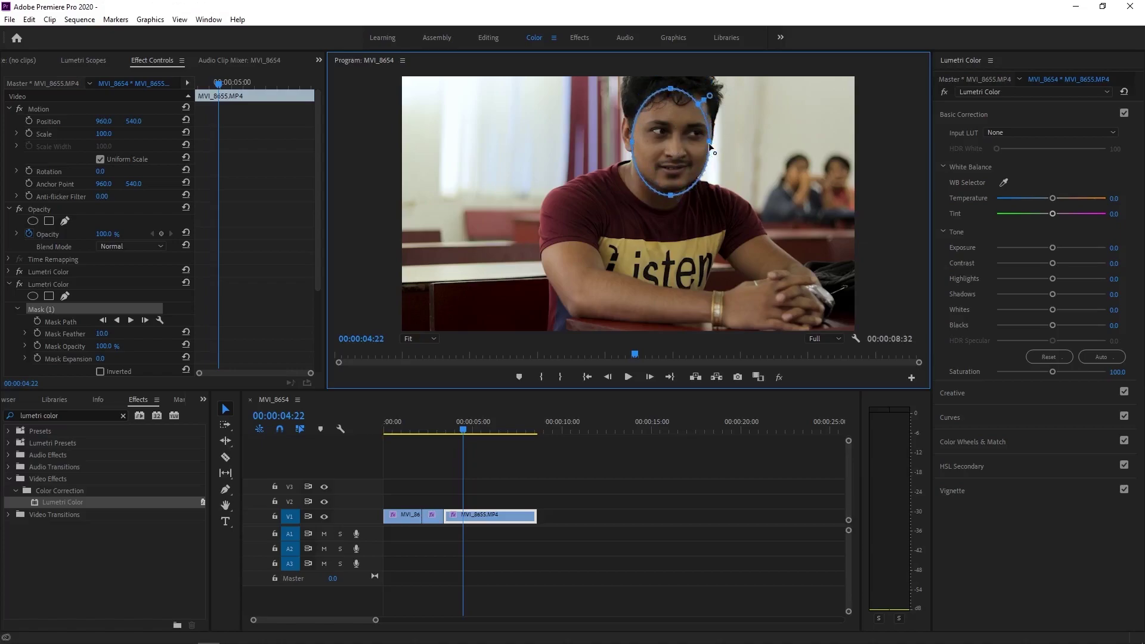
drag(671, 200, 666, 198)
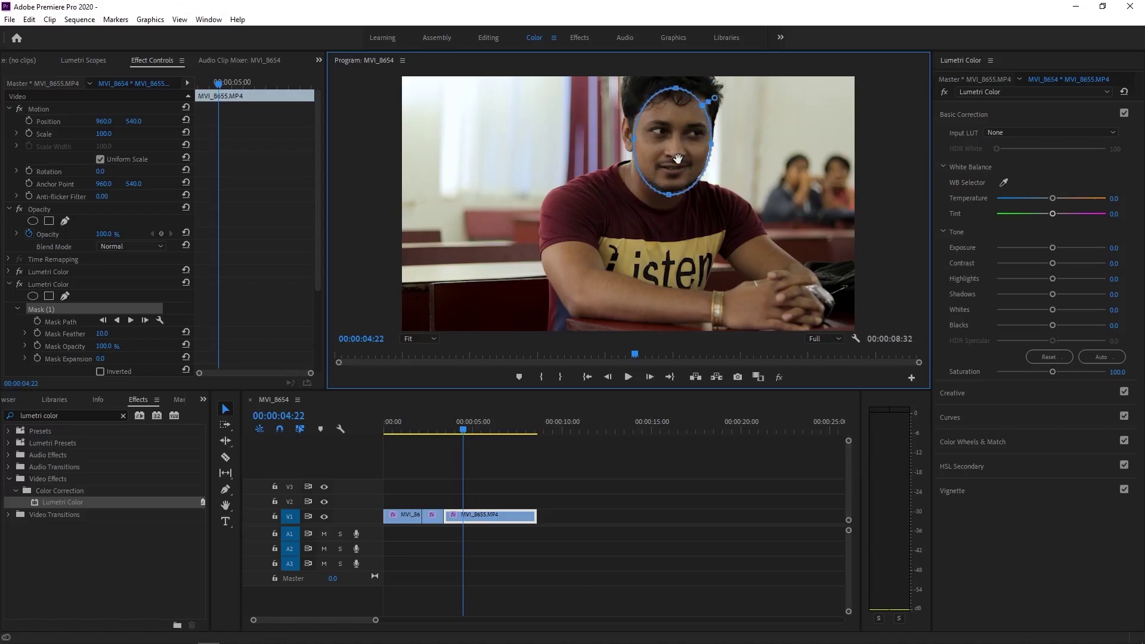
drag(713, 98, 722, 94)
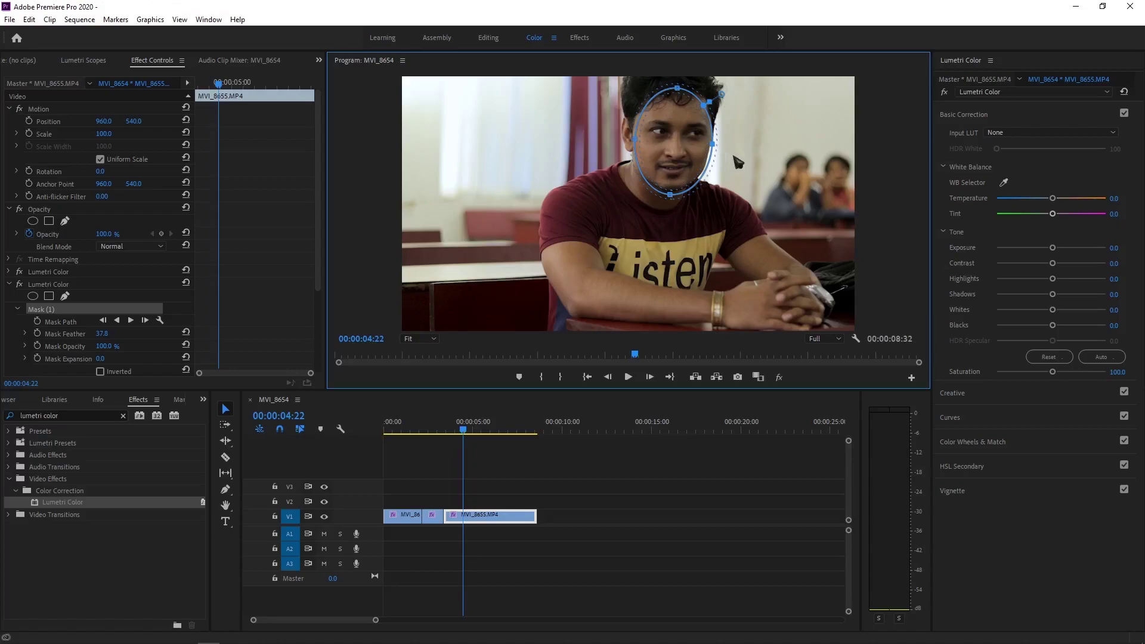
mouse_move(1052, 309)
mouse_down()
mouse_move(1067, 279)
mouse_move(1049, 263)
mouse_up()
drag(1052, 325, 1071, 309)
- Reset Blacks to 0.0 and track MVI_8655's face mask forward to 00:00:08:31
double_click(1055, 325)
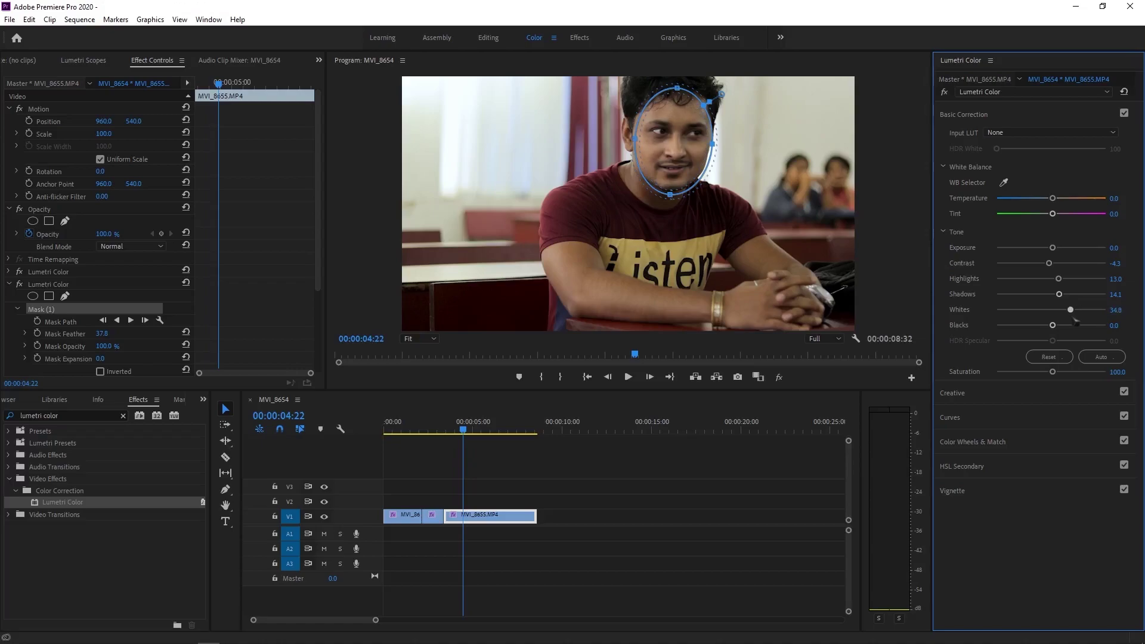
click(132, 321)
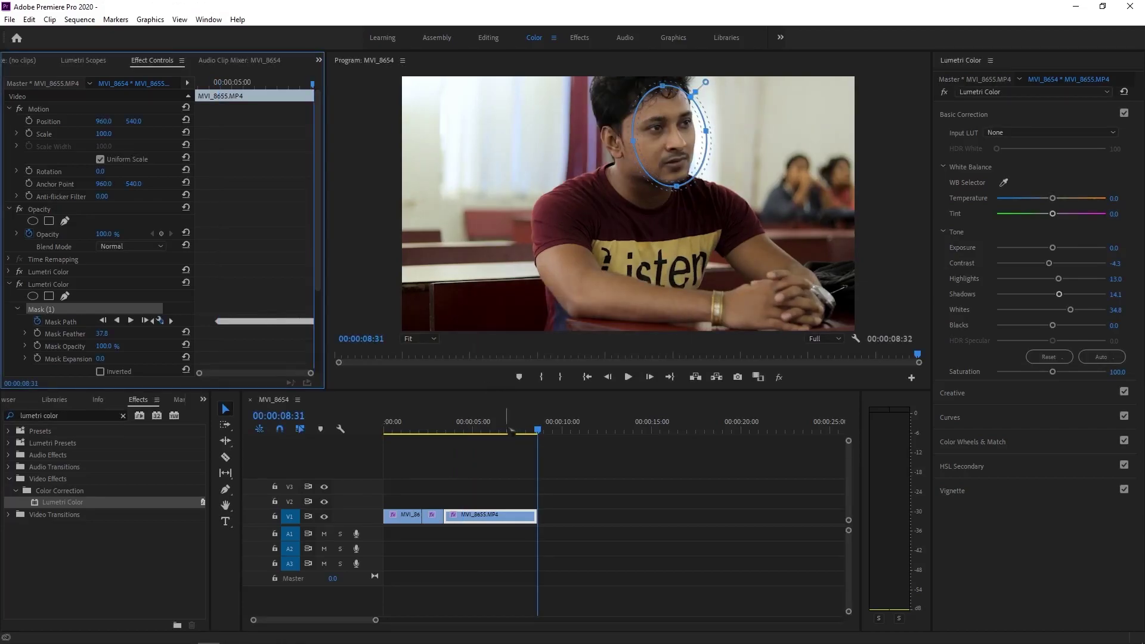
drag(465, 430, 462, 429)
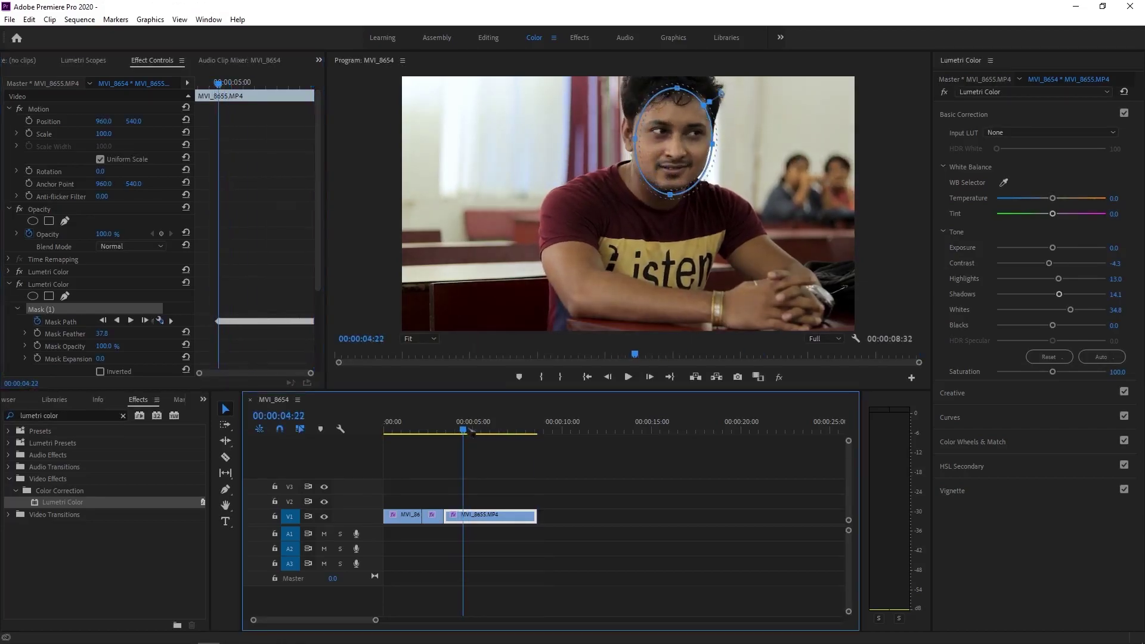
drag(473, 432, 488, 434)
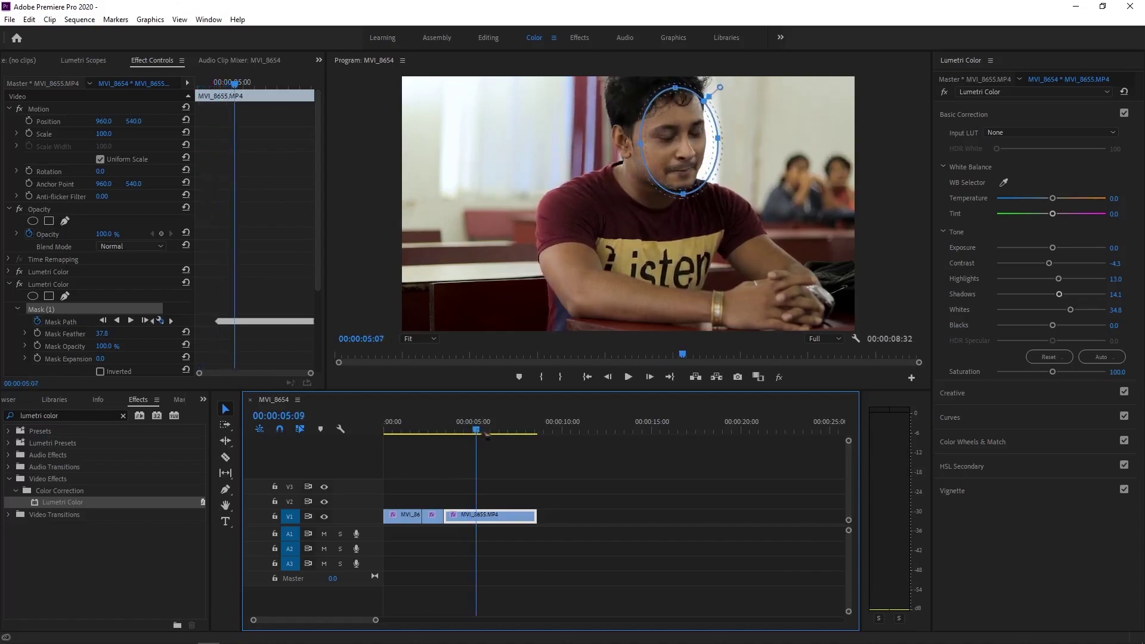
key(space)
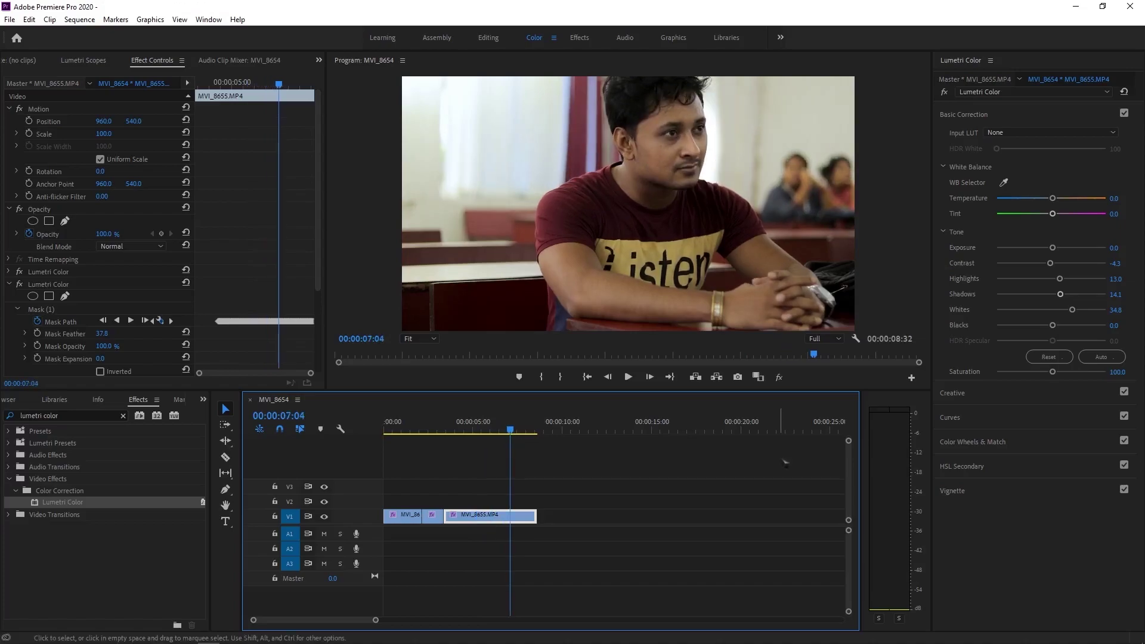
click(780, 379)
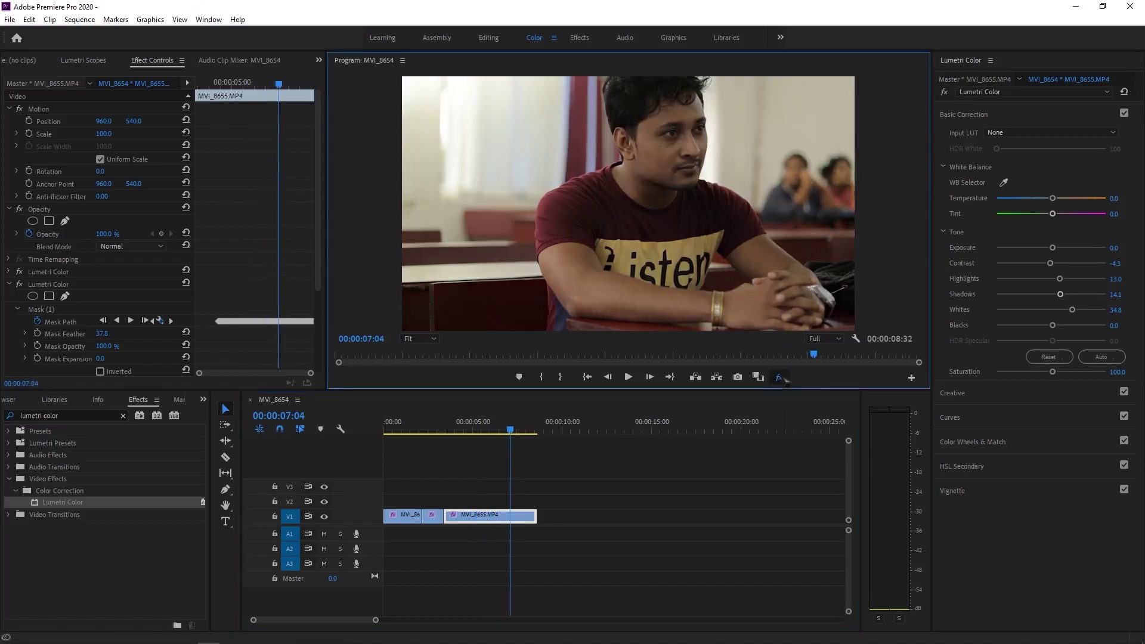
click(785, 381)
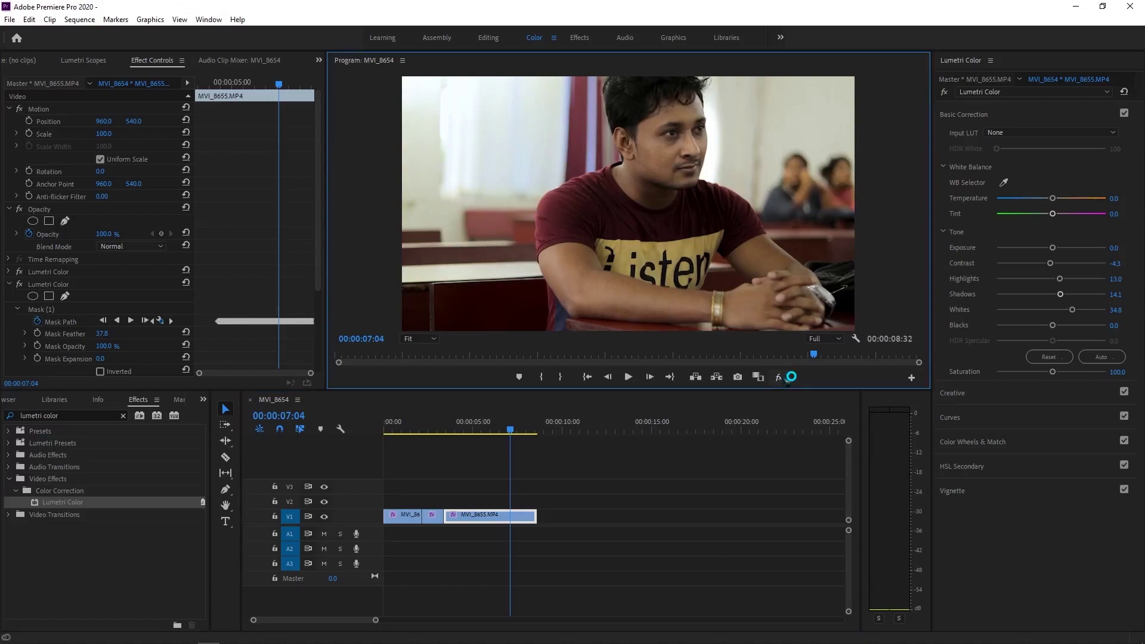
drag(514, 434, 411, 434)
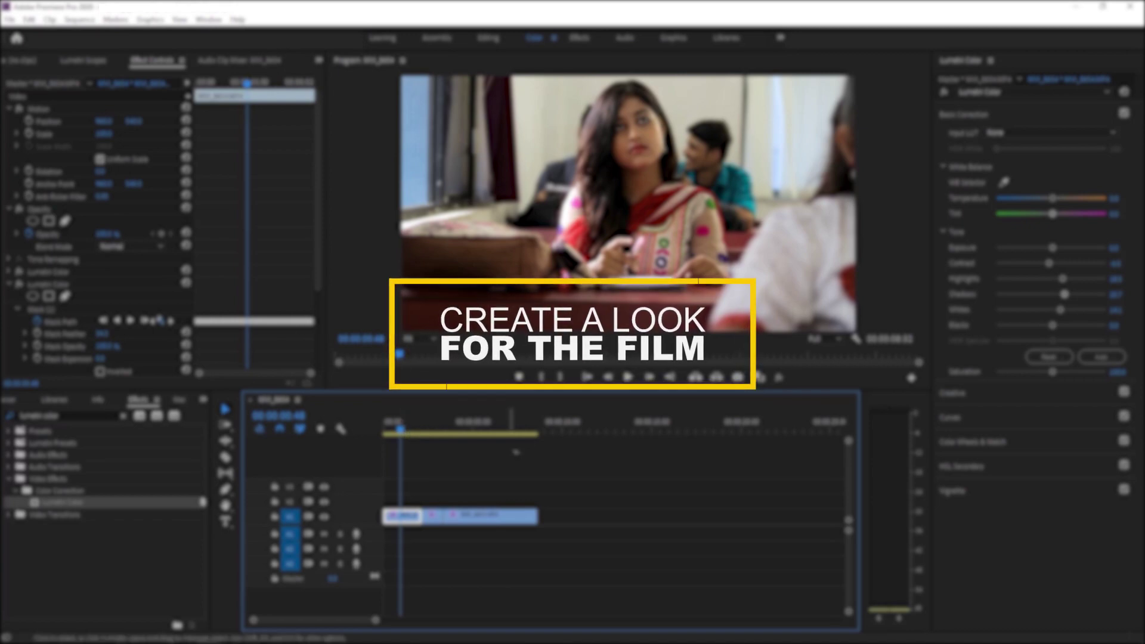
- Clear the Lumetri Color search in the Effects panel and show the Project bin's five items
click(58, 401)
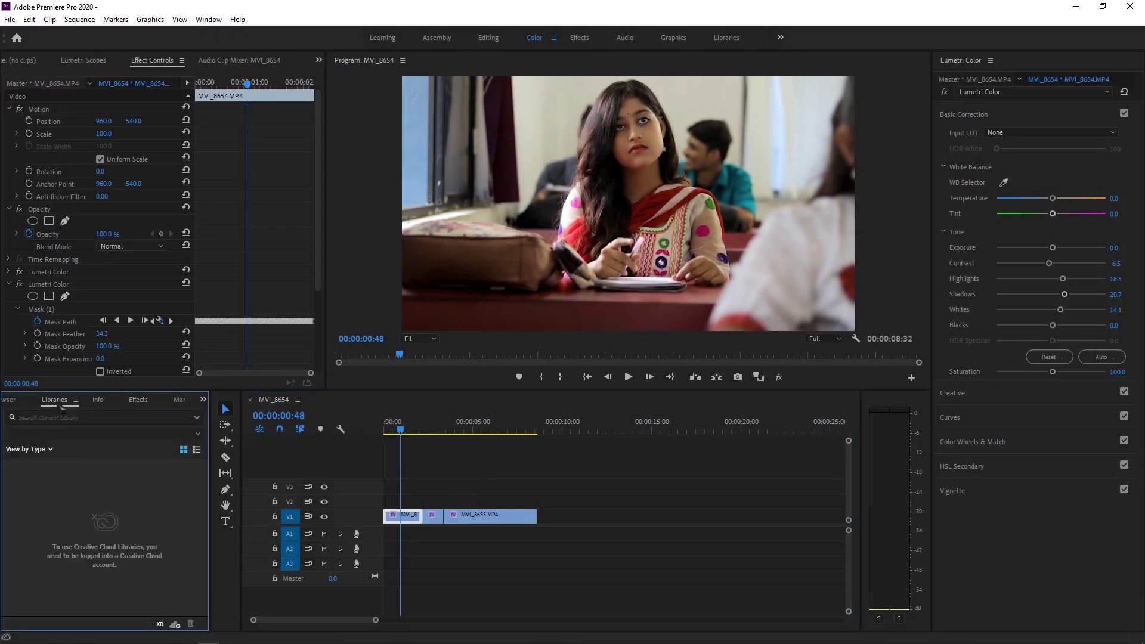
click(138, 404)
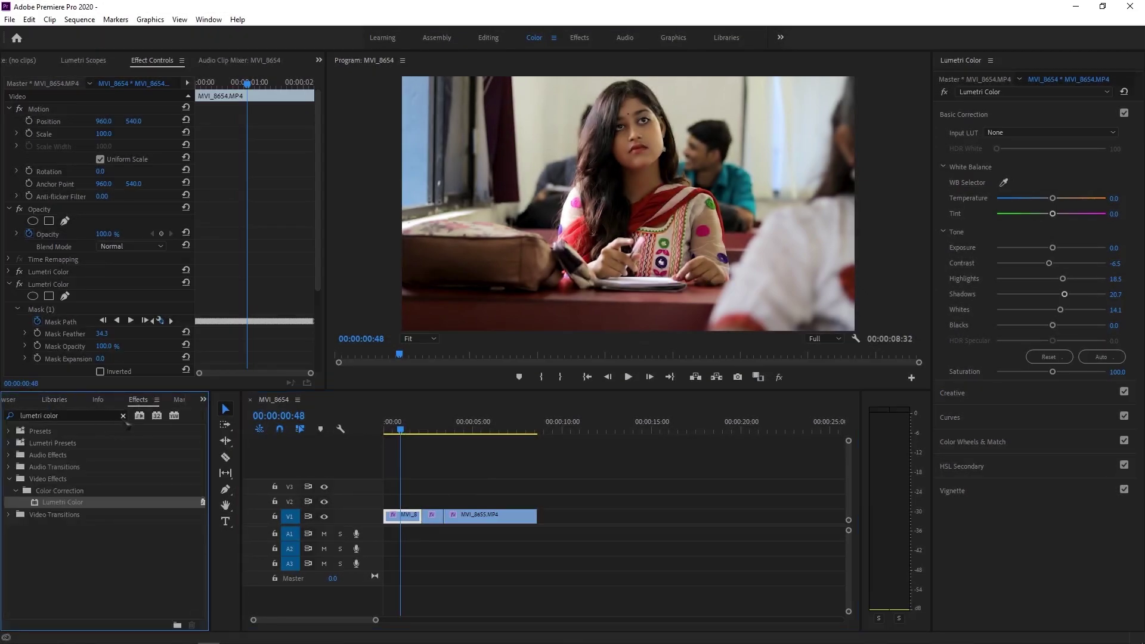
click(123, 416)
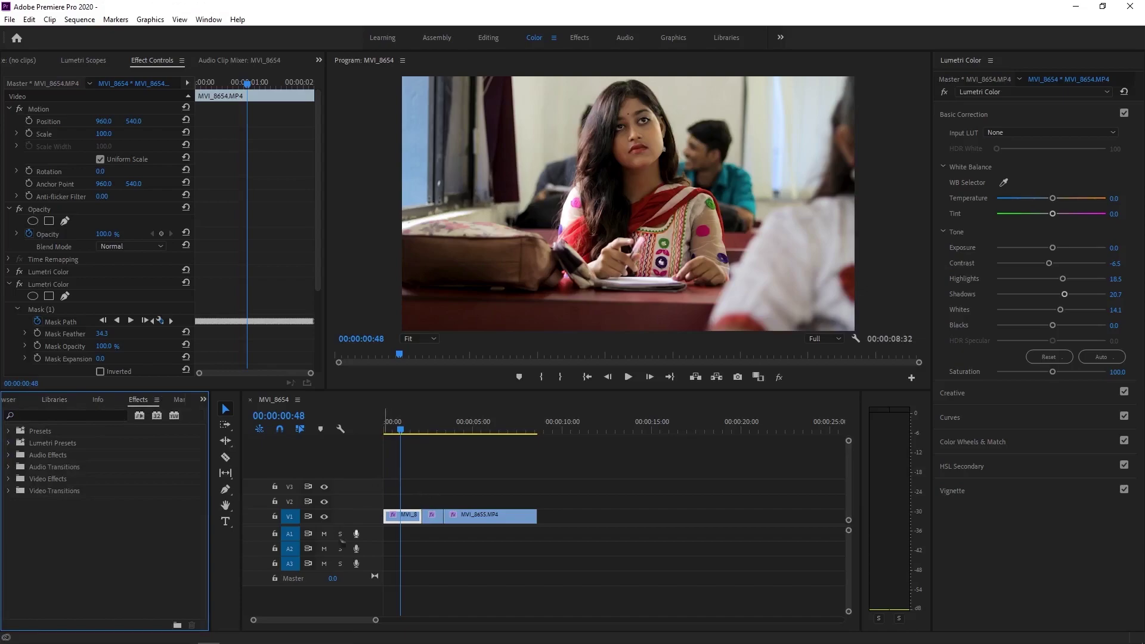
scroll(52, 411, up, 1)
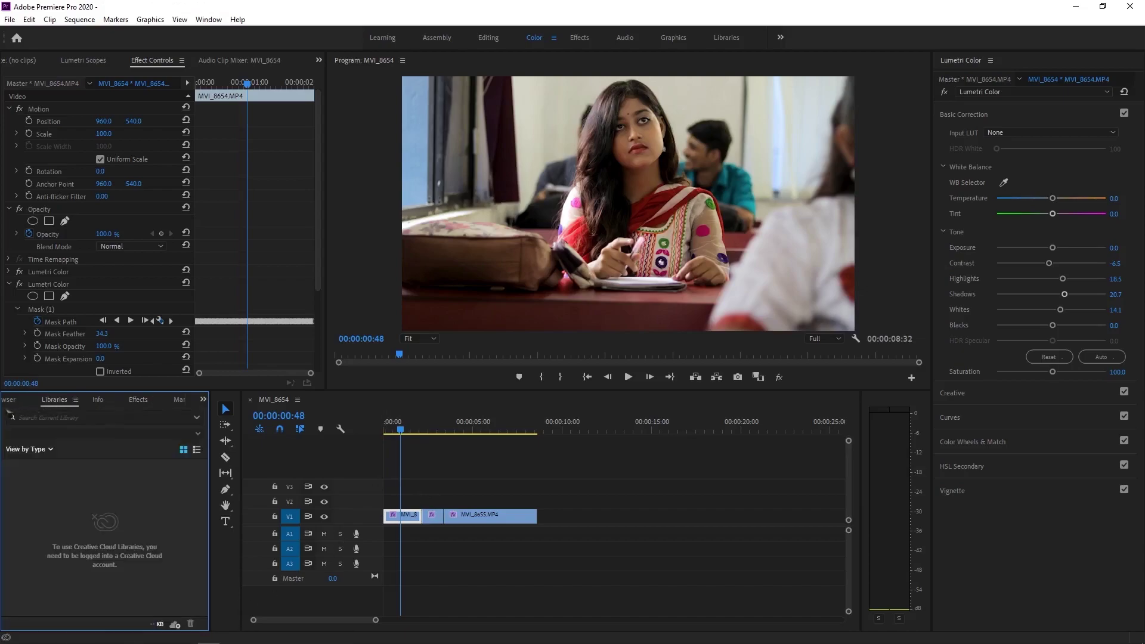
scroll(51, 416, up, 1)
scroll(34, 410, up, 1)
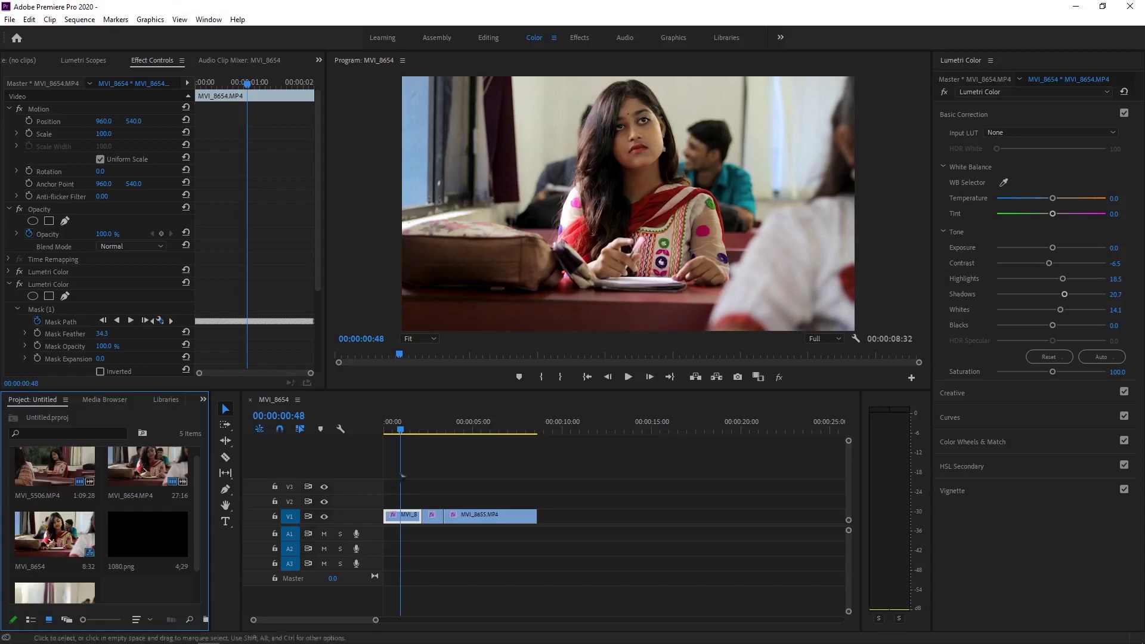
- Create a new Adjustment Layer from the Project panel's New Item menu
click(388, 431)
drag(388, 429, 500, 429)
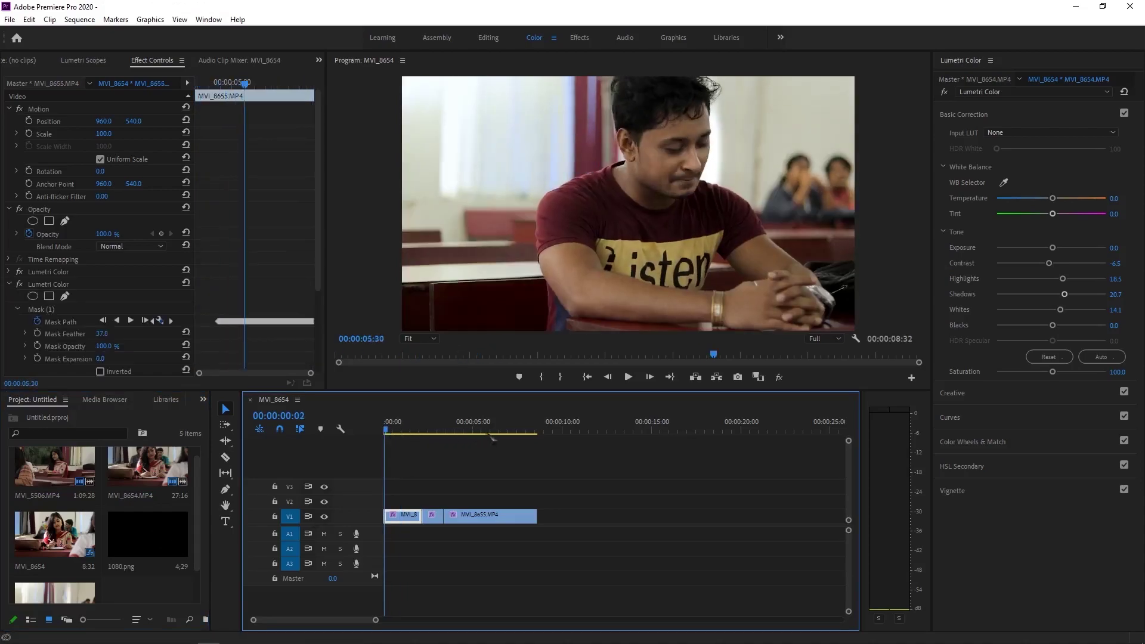
drag(427, 446, 411, 431)
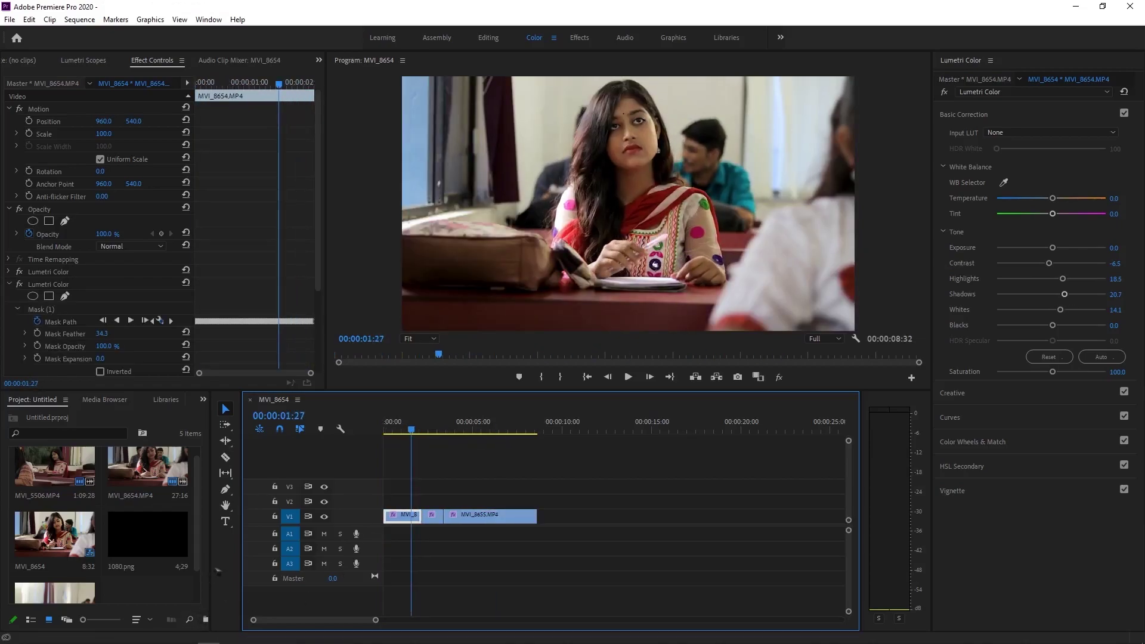
drag(211, 564, 264, 564)
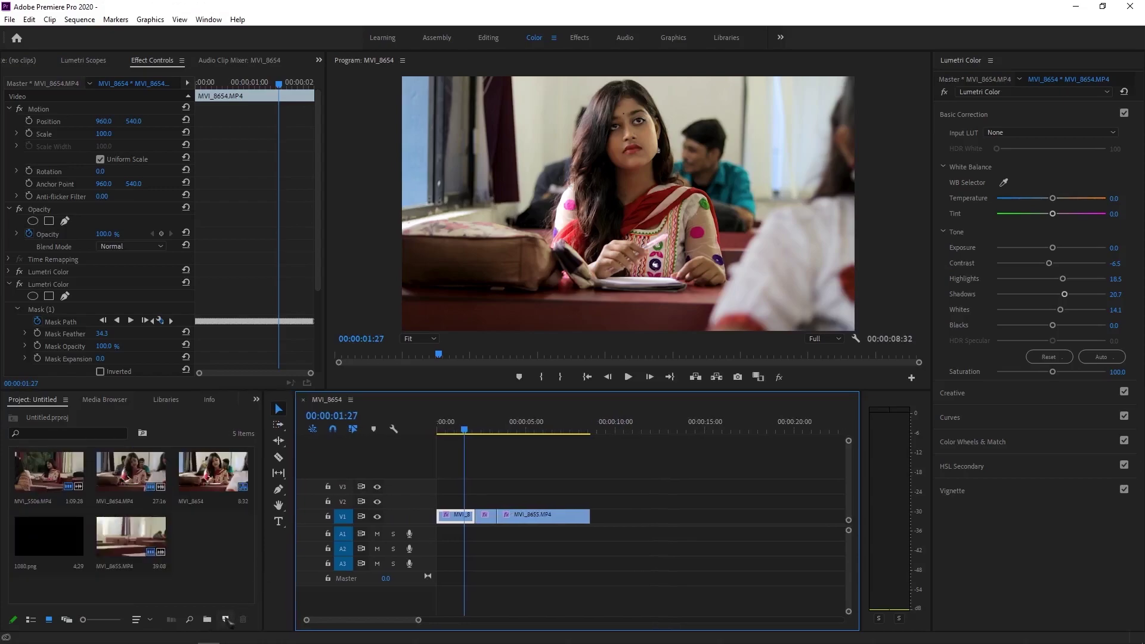
click(226, 620)
click(269, 522)
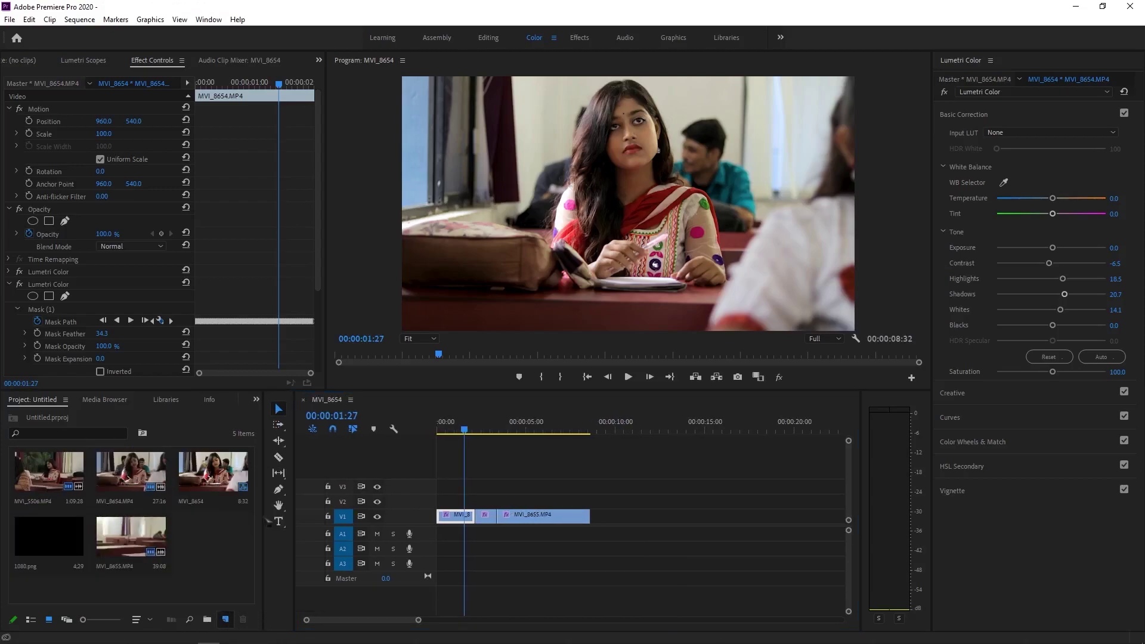
click(591, 371)
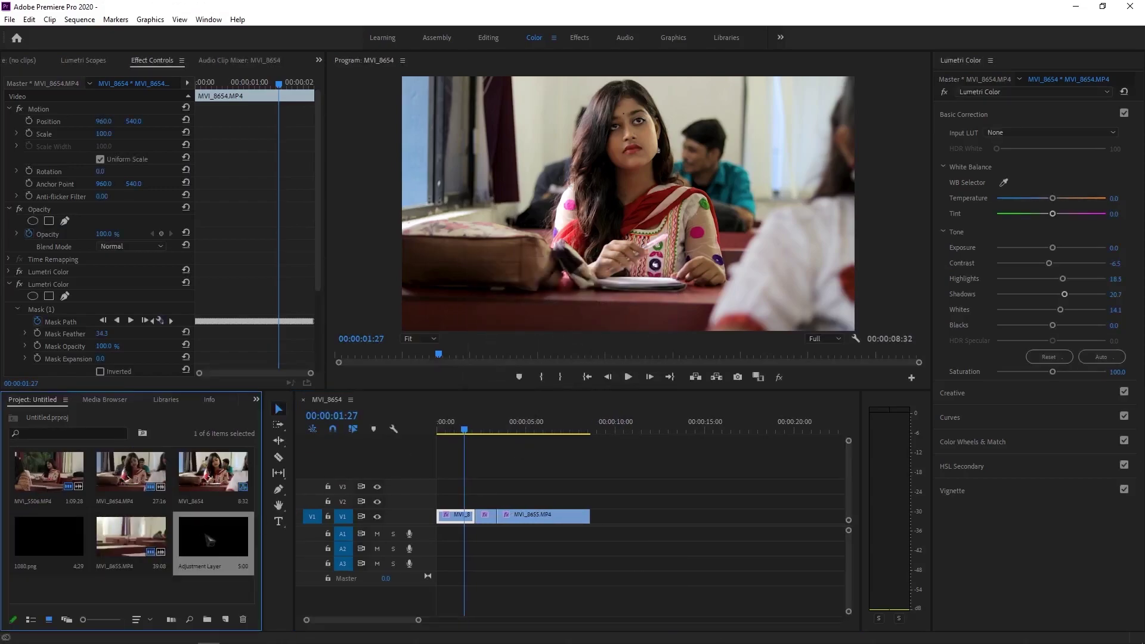
- Place the adjustment layer on V2 from the sequence start, trimmed to end with the clips
mouse_move(209, 540)
mouse_down()
mouse_move(462, 499)
mouse_move(590, 500)
mouse_up()
click(447, 430)
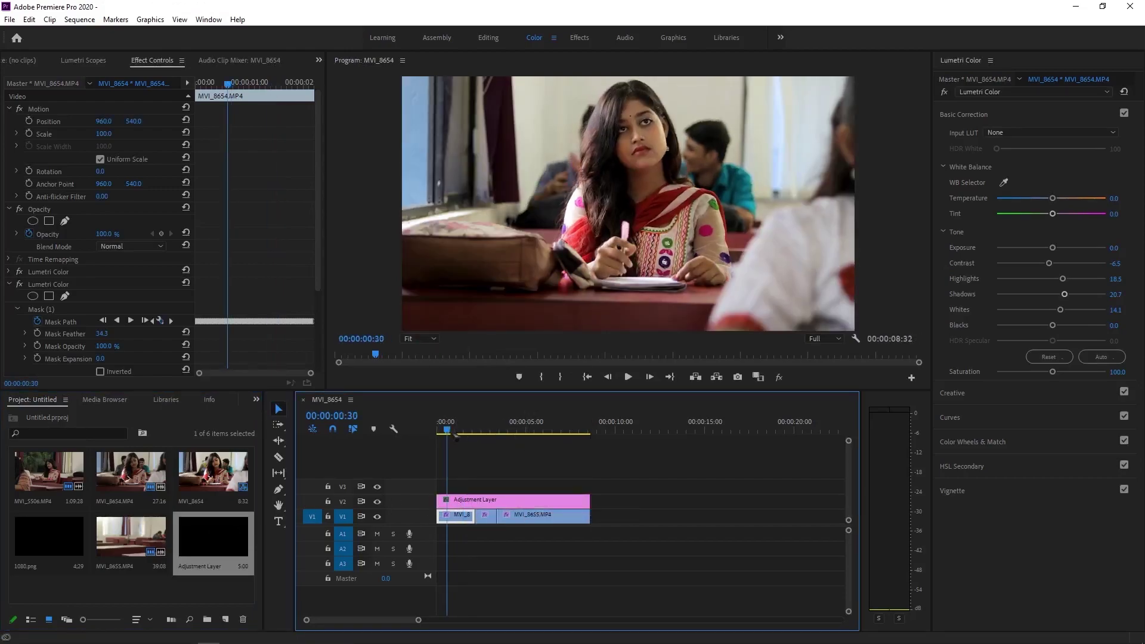
click(457, 430)
click(478, 504)
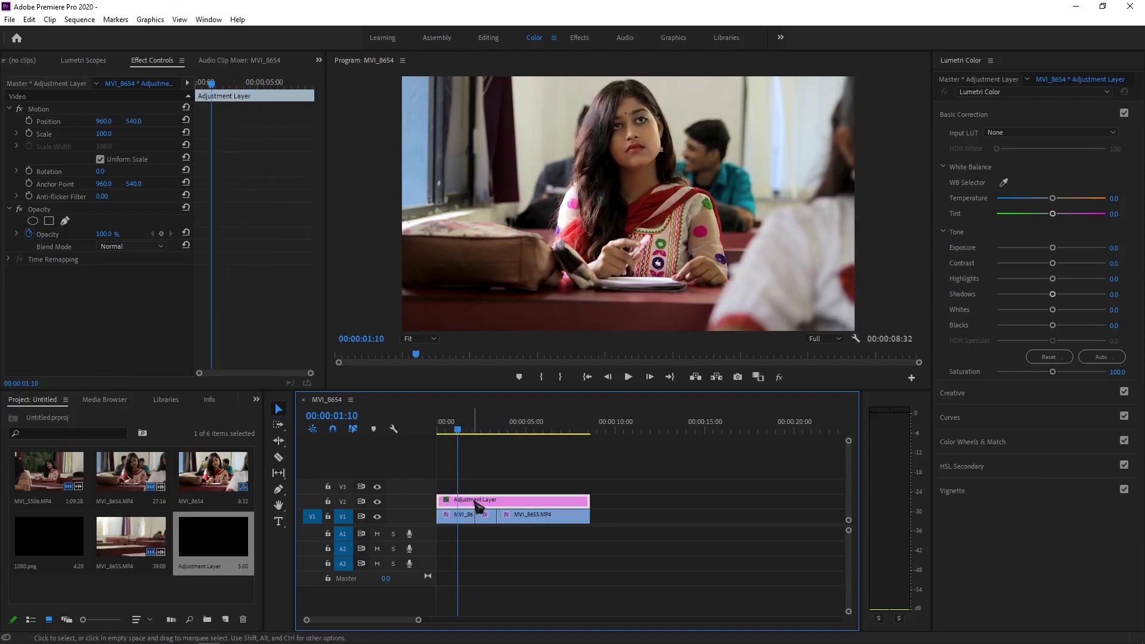
- Apply the Kodak 5218 Kodak 2395 (by Adobe) Creative look to the adjustment layer, then review it across the sequence
click(1035, 399)
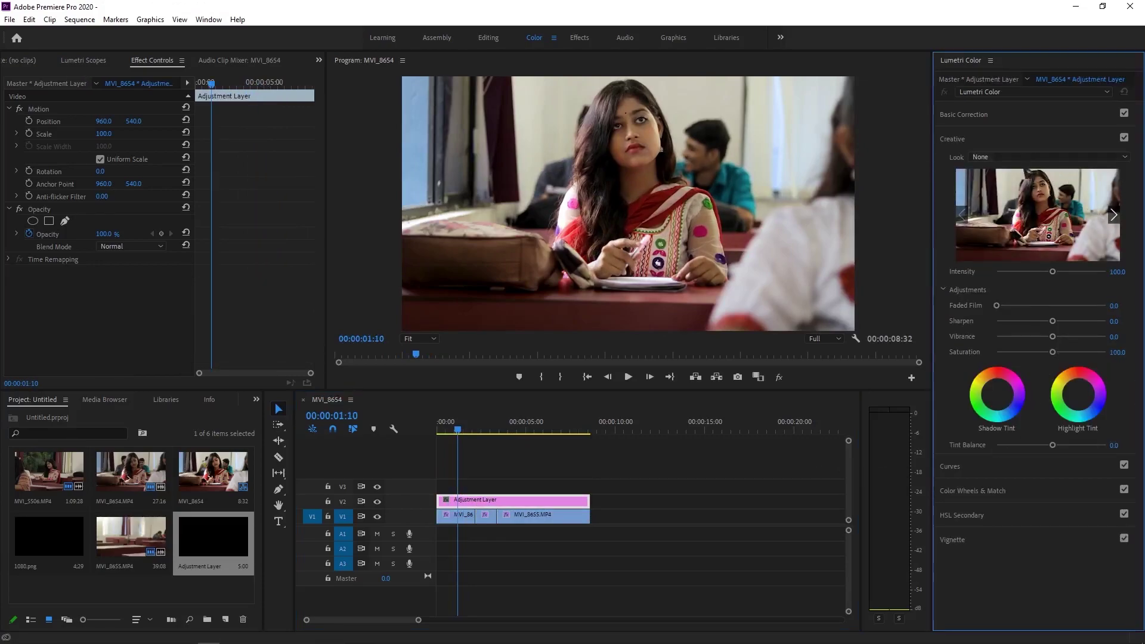
click(1113, 216)
click(1114, 215)
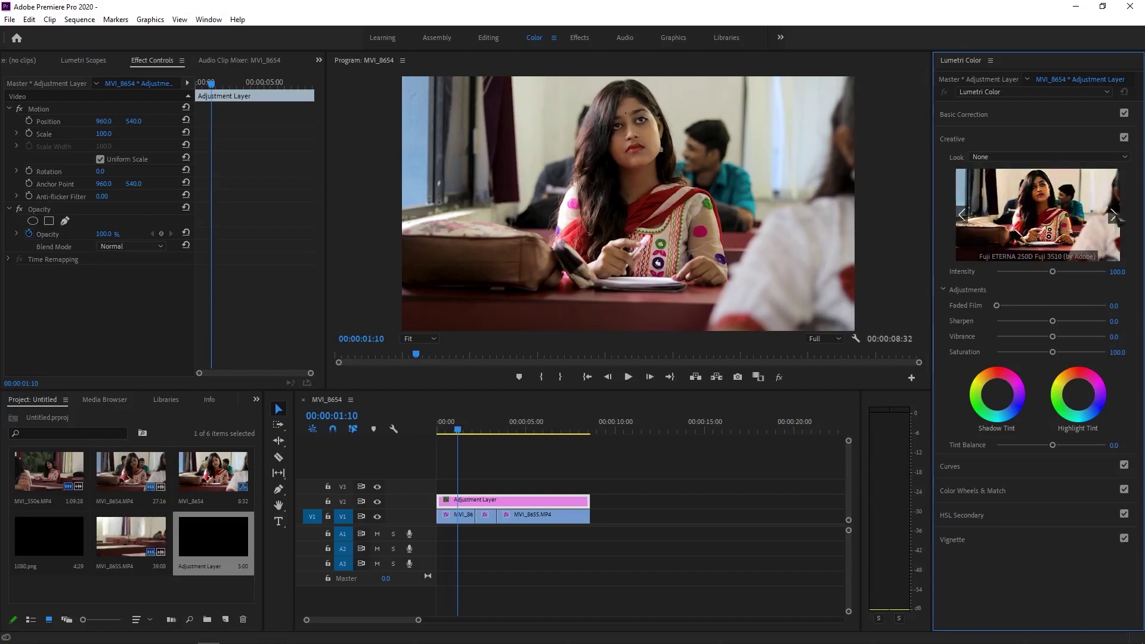
click(1113, 215)
click(1113, 216)
click(1113, 216)
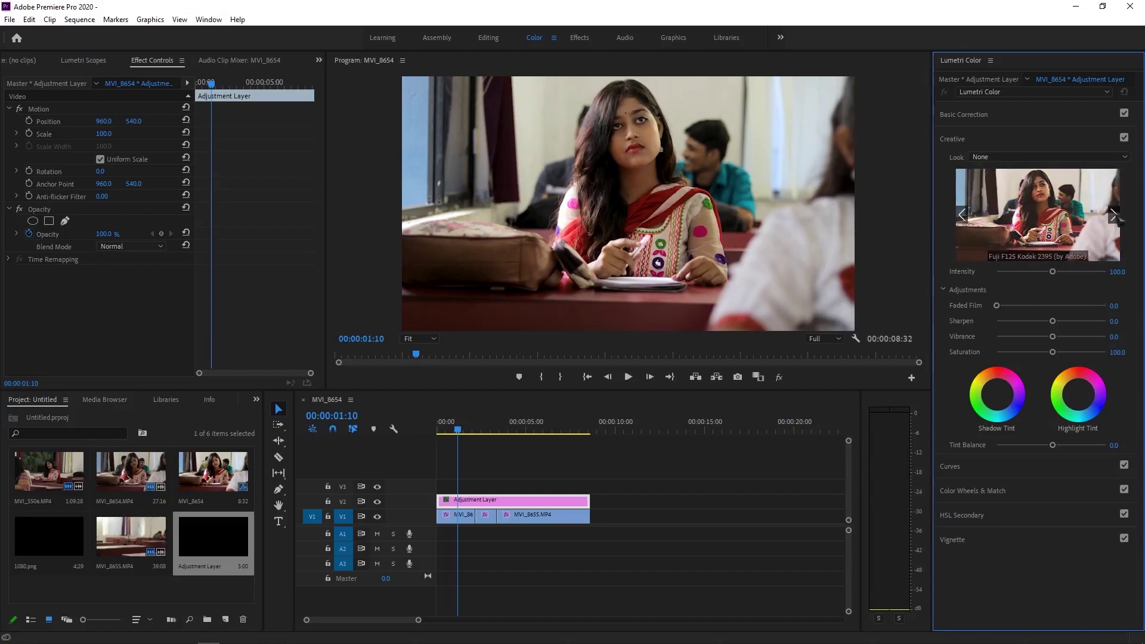
click(1114, 216)
click(1113, 216)
click(1114, 216)
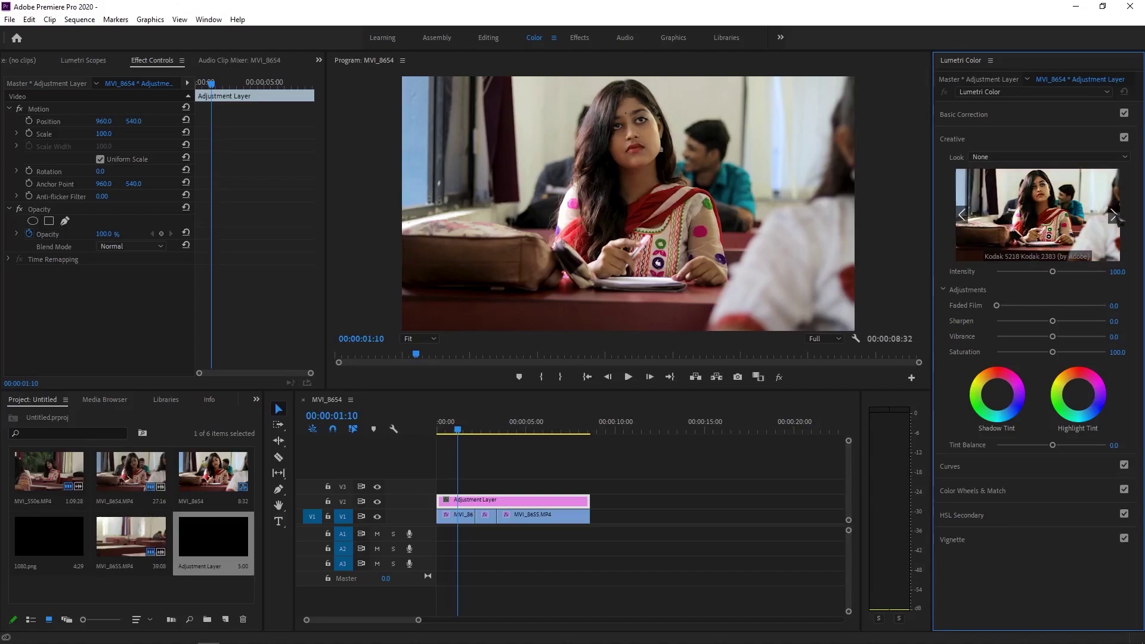
click(1114, 216)
click(1036, 206)
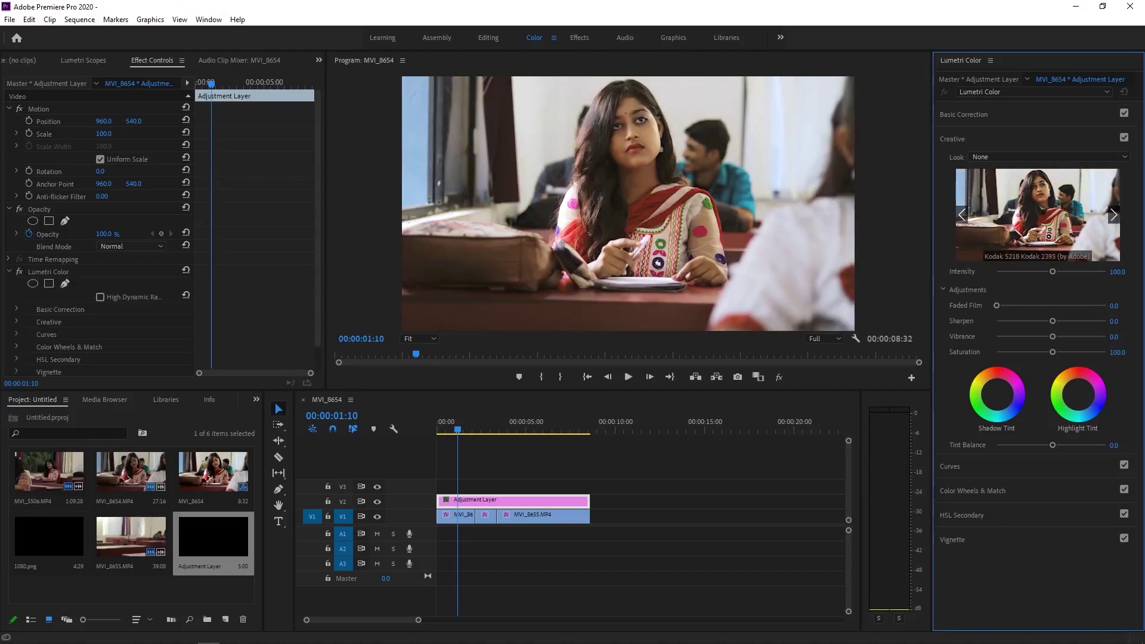
click(466, 430)
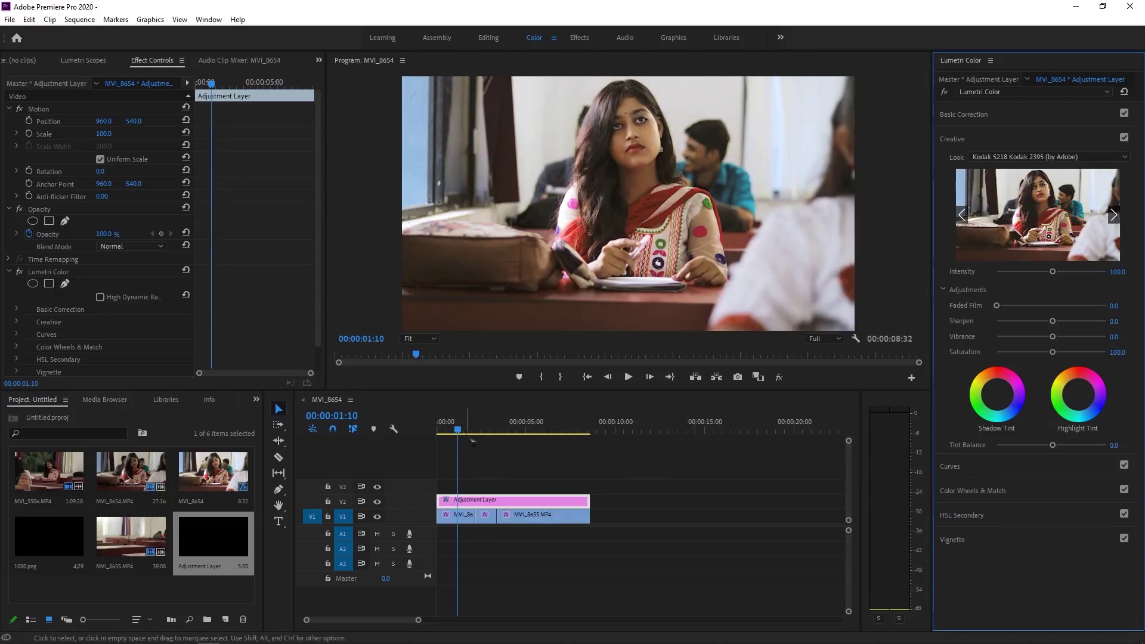
mouse_move(475, 434)
mouse_down()
mouse_move(529, 437)
mouse_move(471, 438)
mouse_up()
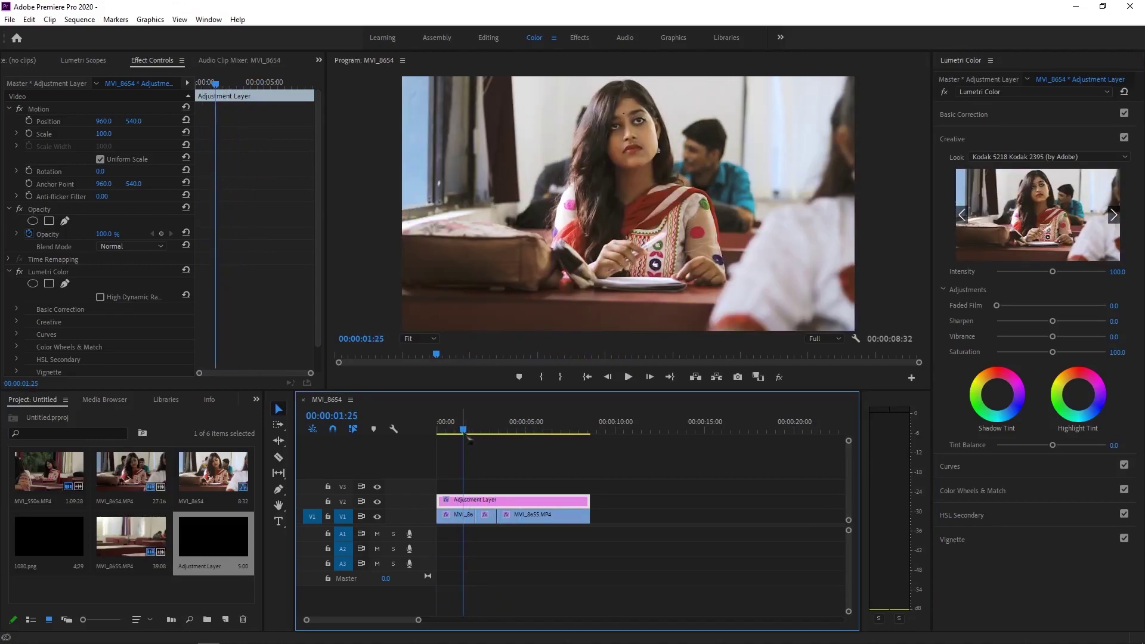
- Cool the adjustment layer's temperature and lift its blacks in Basic Correction
drag(470, 440, 461, 438)
click(1029, 116)
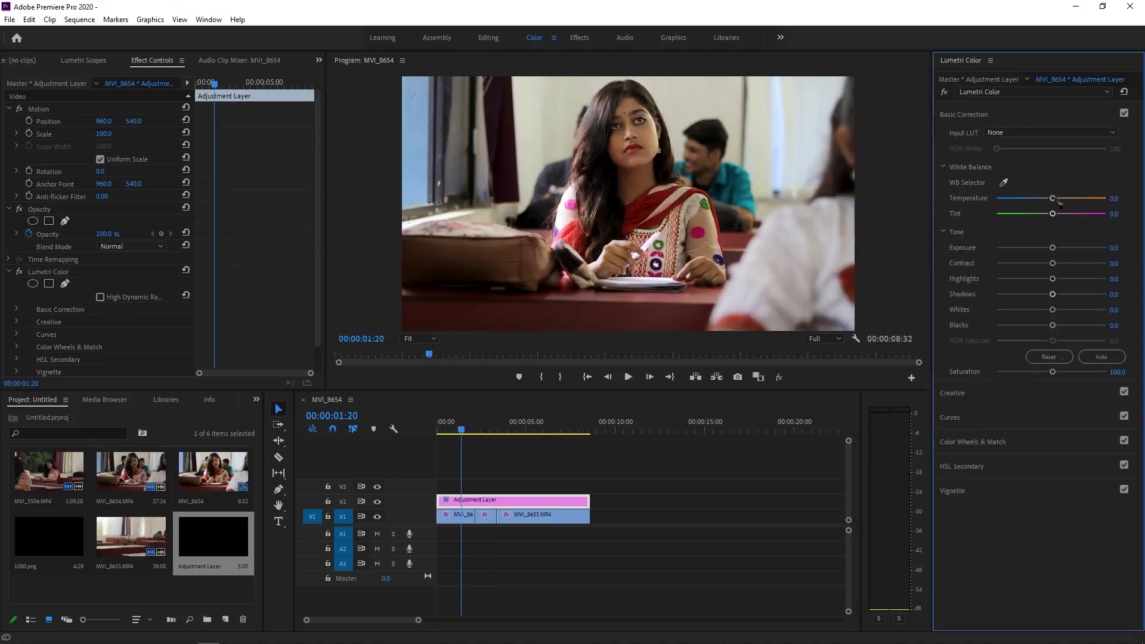
drag(1057, 201, 1039, 201)
drag(1053, 310, 1059, 325)
- Try the SL BLUE ICE Creative look, then settle on SL CLEAN KODAK A HDR
click(952, 393)
click(1113, 215)
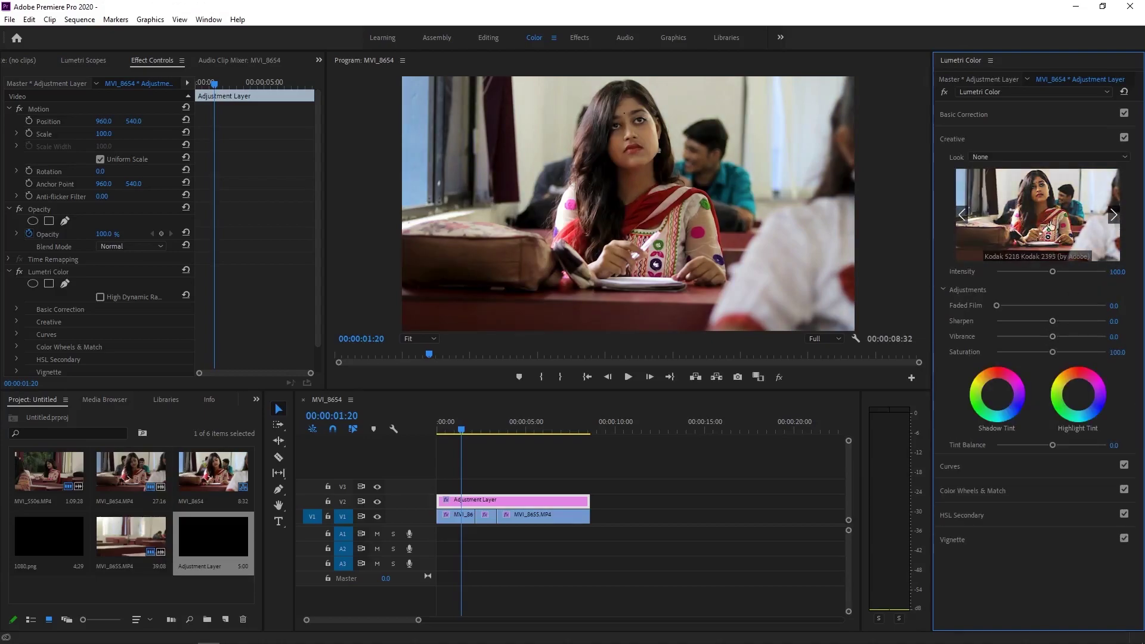
click(1050, 217)
click(1113, 215)
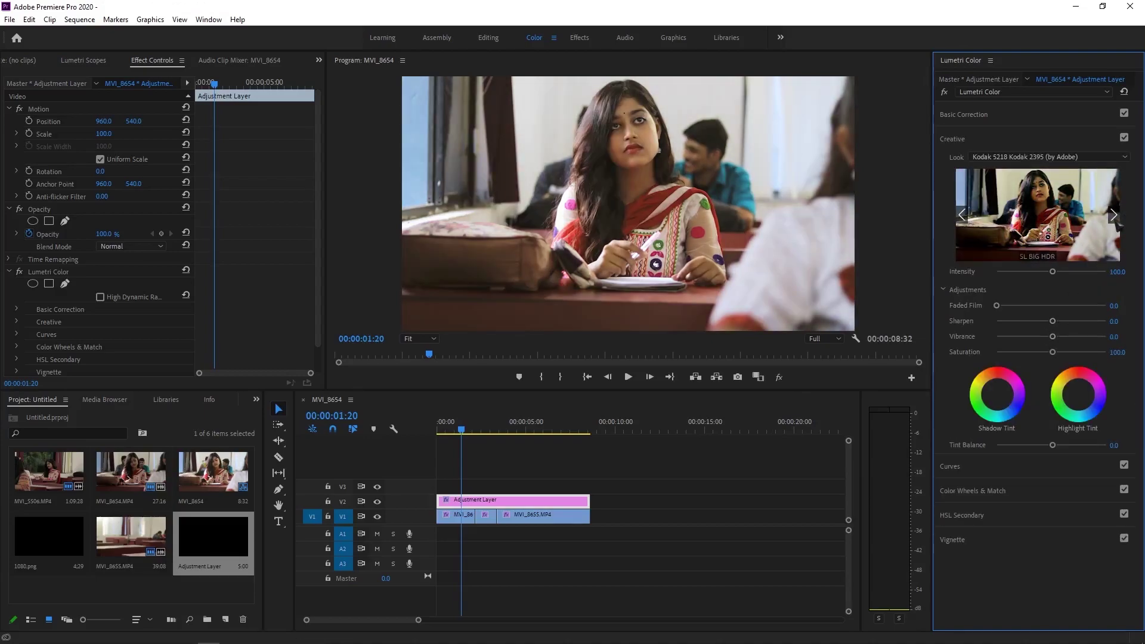
click(1113, 215)
click(1113, 215)
click(1113, 215)
click(1053, 216)
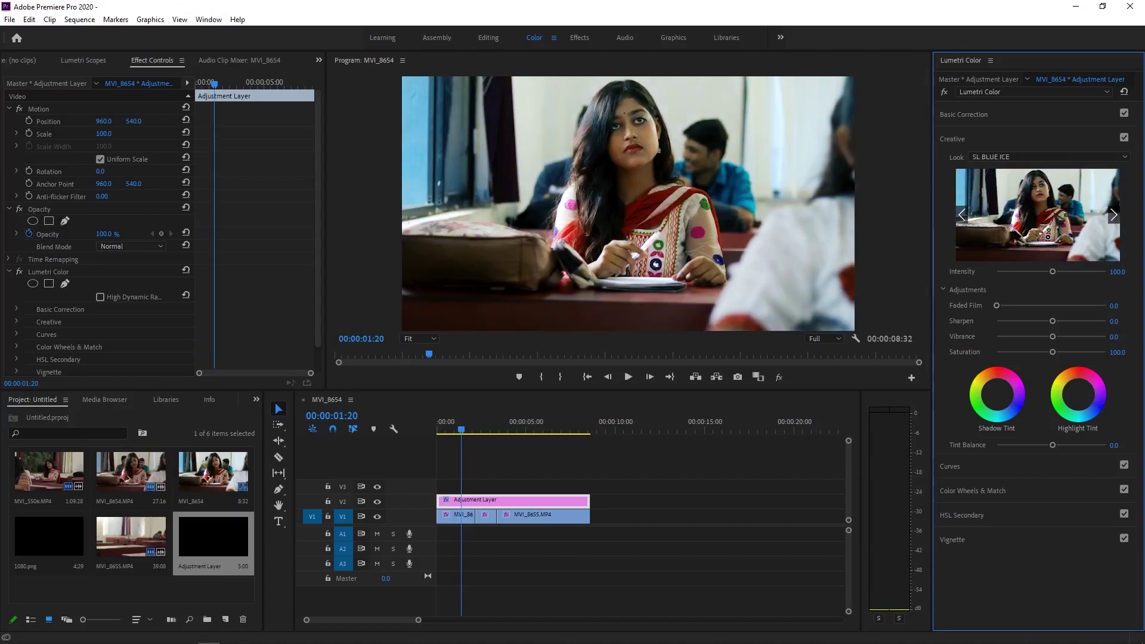
click(1113, 215)
click(1112, 215)
click(1112, 214)
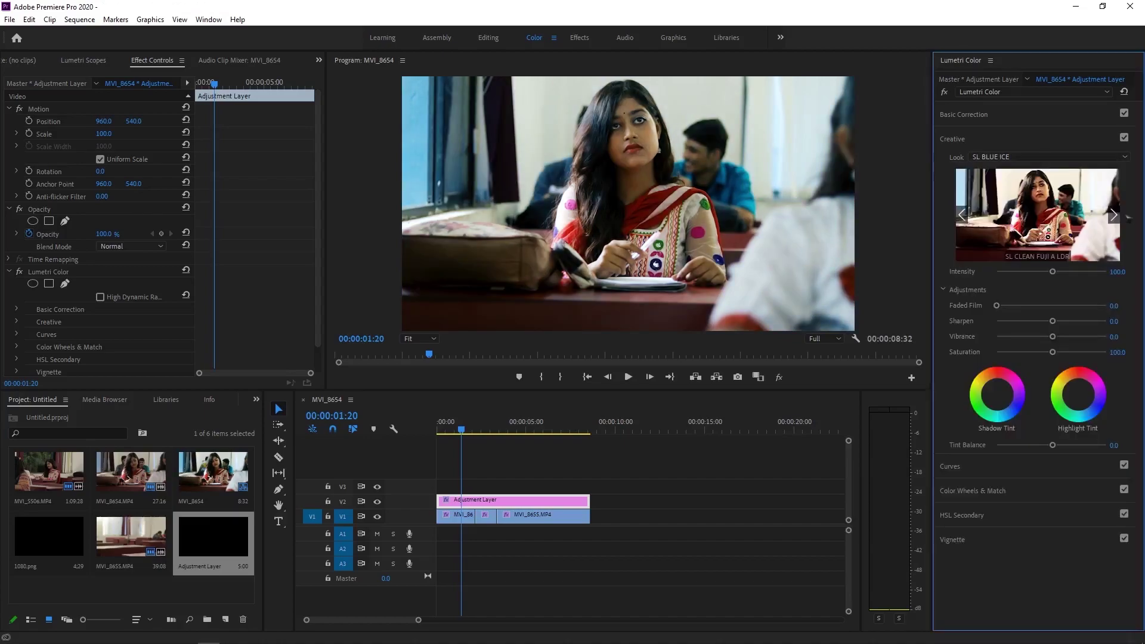
click(1113, 215)
click(1113, 215)
click(1046, 215)
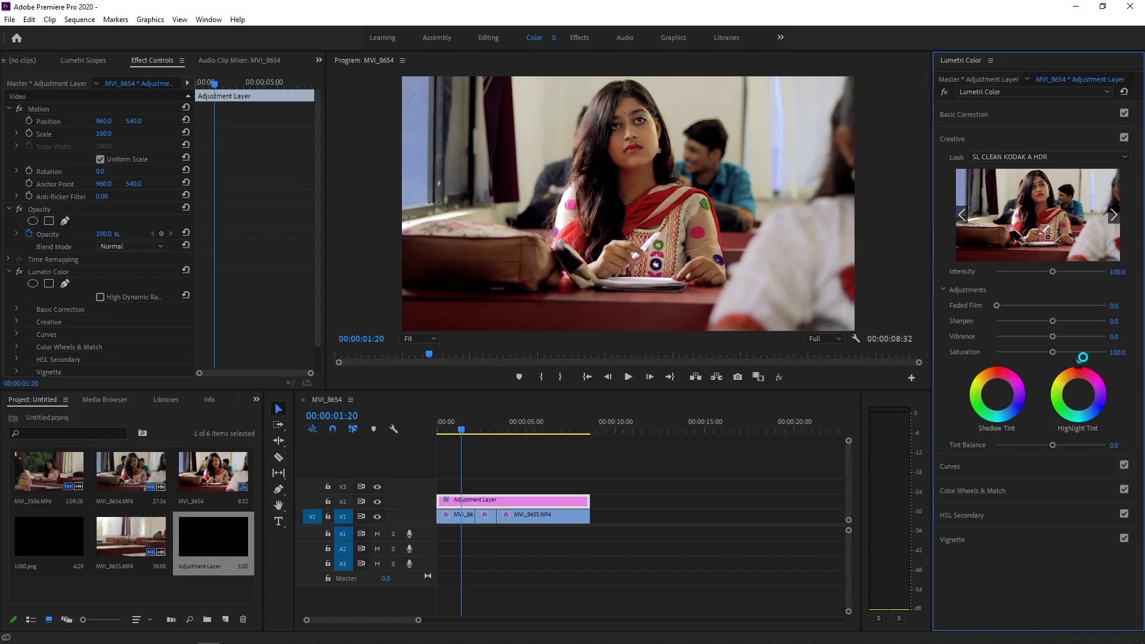
- Lower saturation to 72.8, cool temperature to -19.6, and compare with the grade hidden
click(964, 114)
drag(1052, 372, 1038, 372)
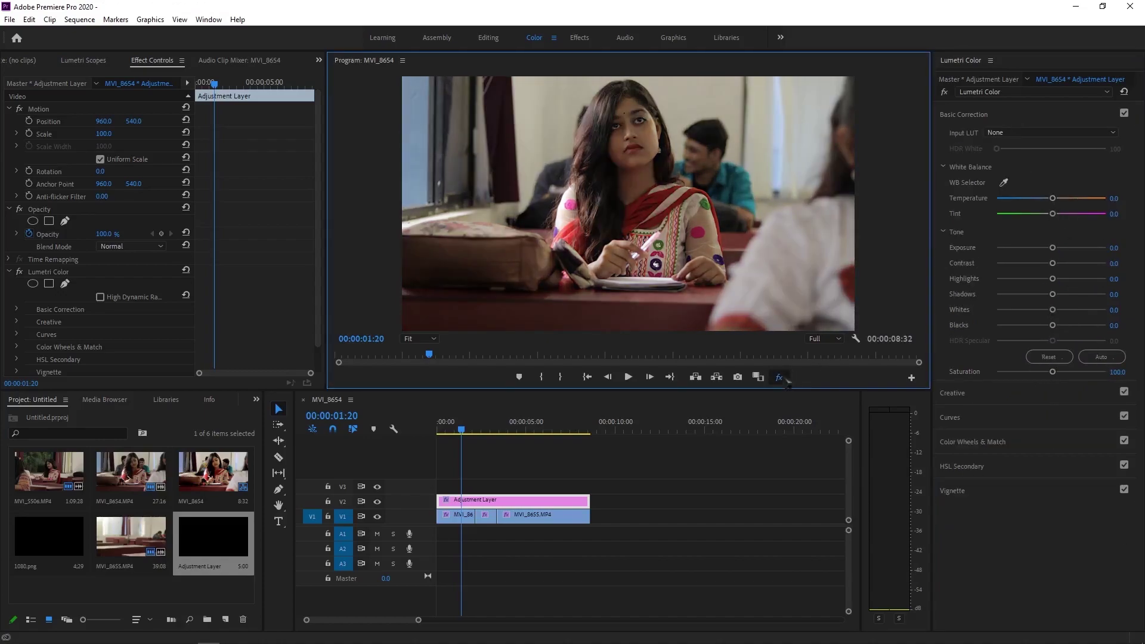
drag(1053, 199, 1044, 201)
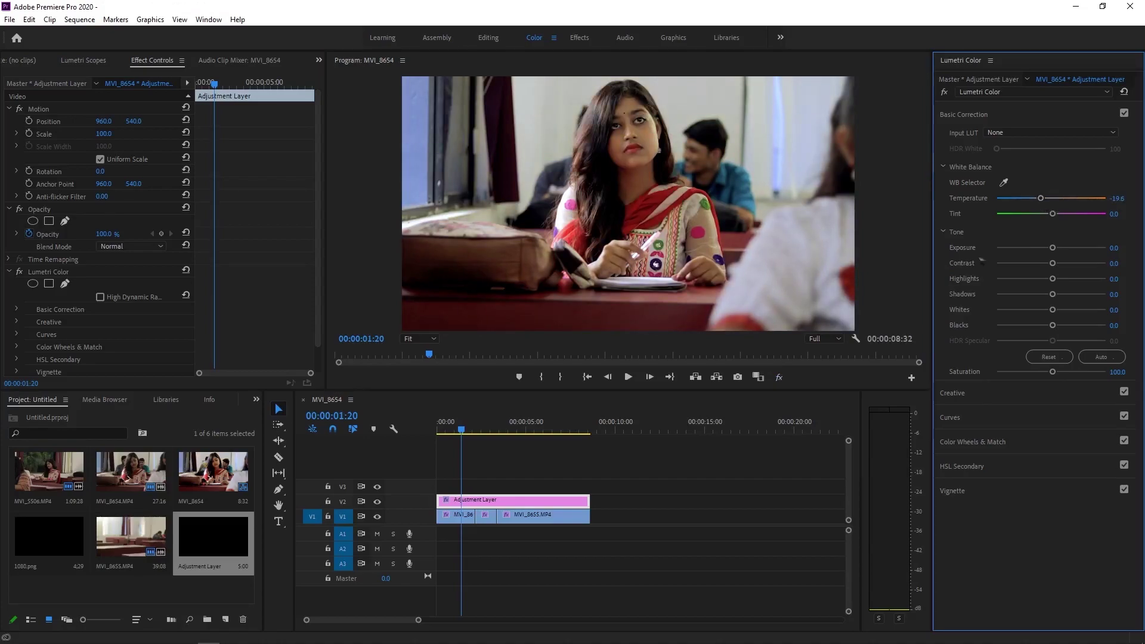
drag(461, 427, 444, 427)
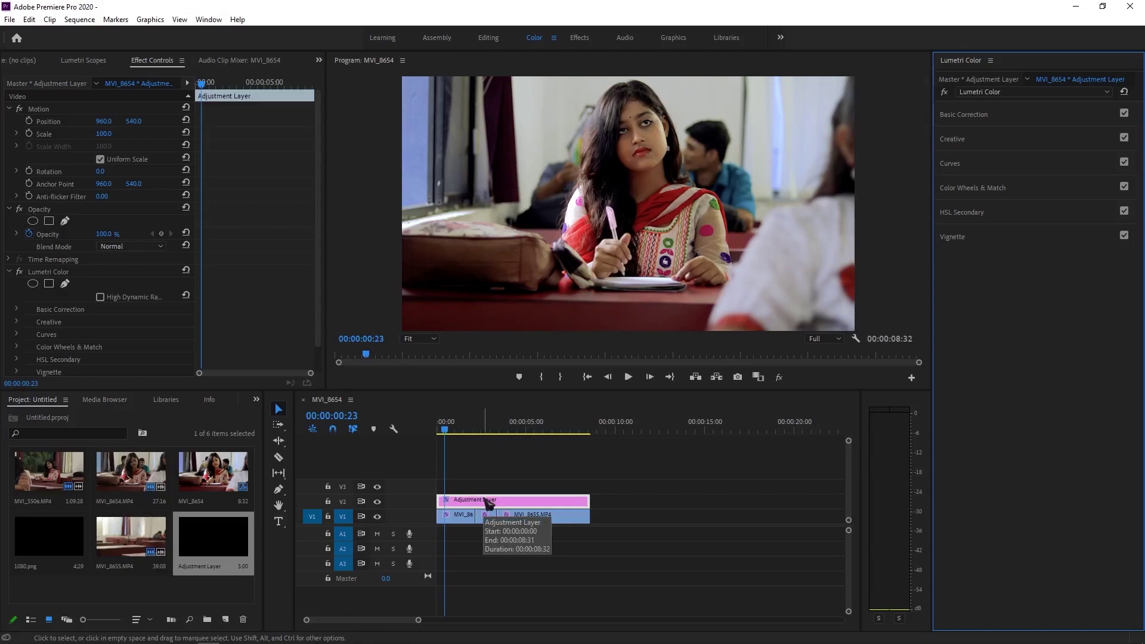
click(377, 501)
click(377, 502)
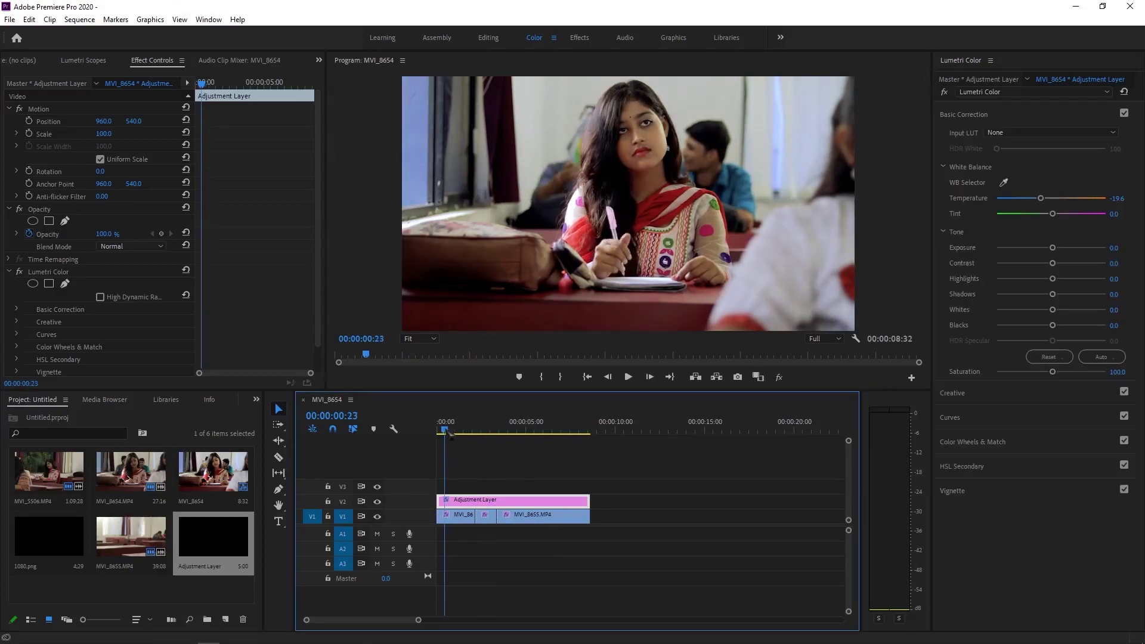
- Lift the blacks to 17.4 and lay 1080.png on V3 from the sequence start
click(1050, 117)
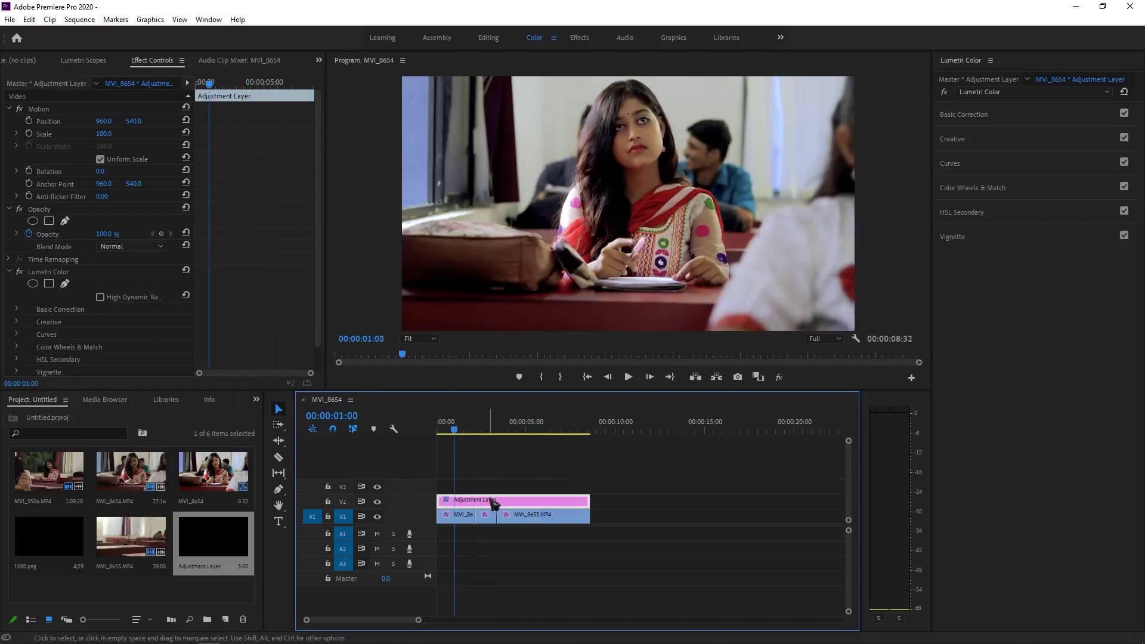
click(1020, 116)
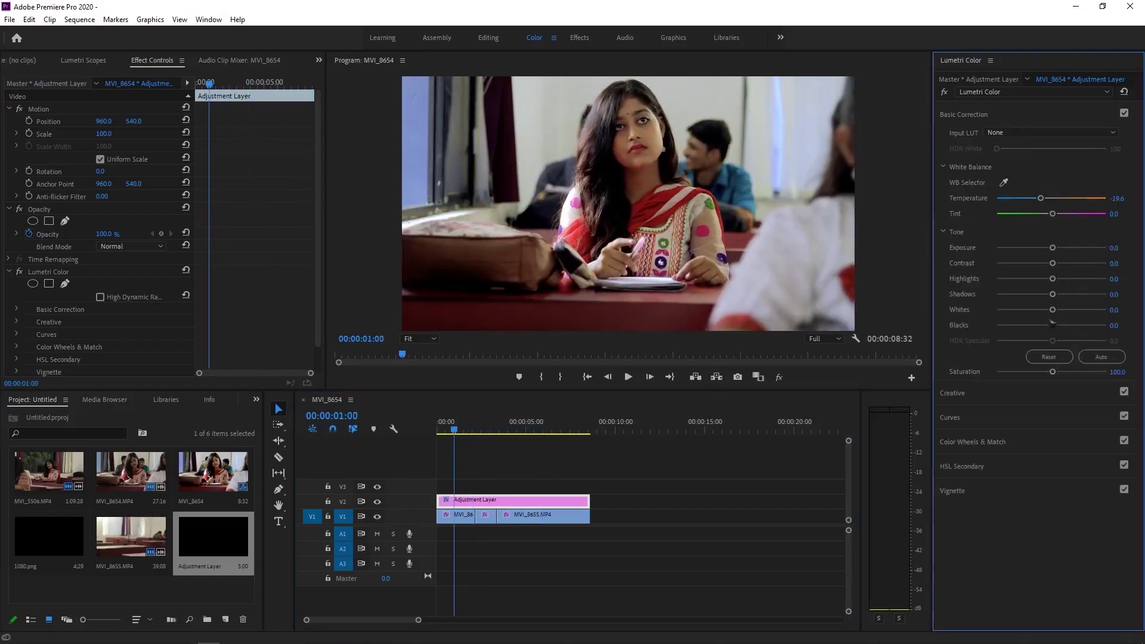
drag(1061, 329, 1066, 330)
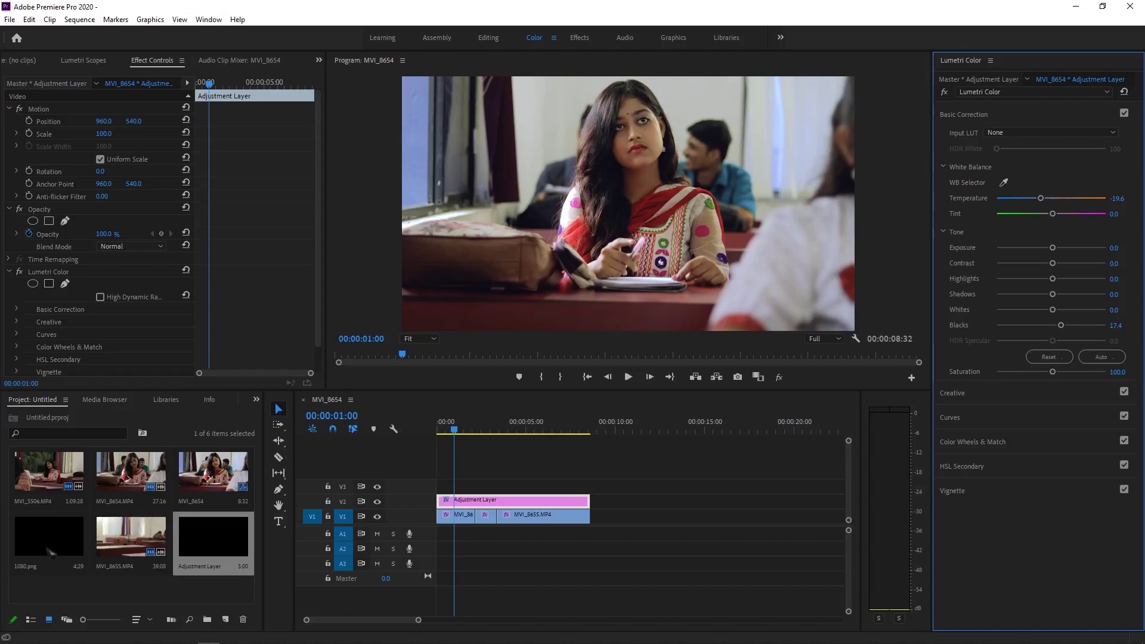
mouse_move(51, 551)
mouse_down()
mouse_move(453, 485)
mouse_move(589, 485)
mouse_up()
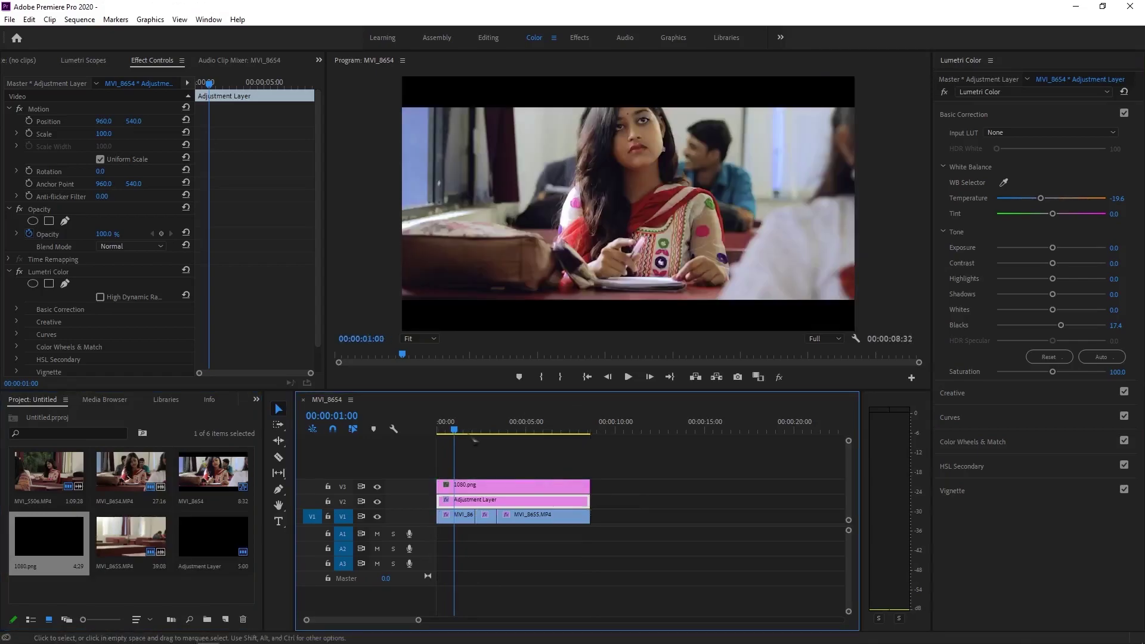
- Shift the MVI_8654 shot up within the letterbox
click(448, 428)
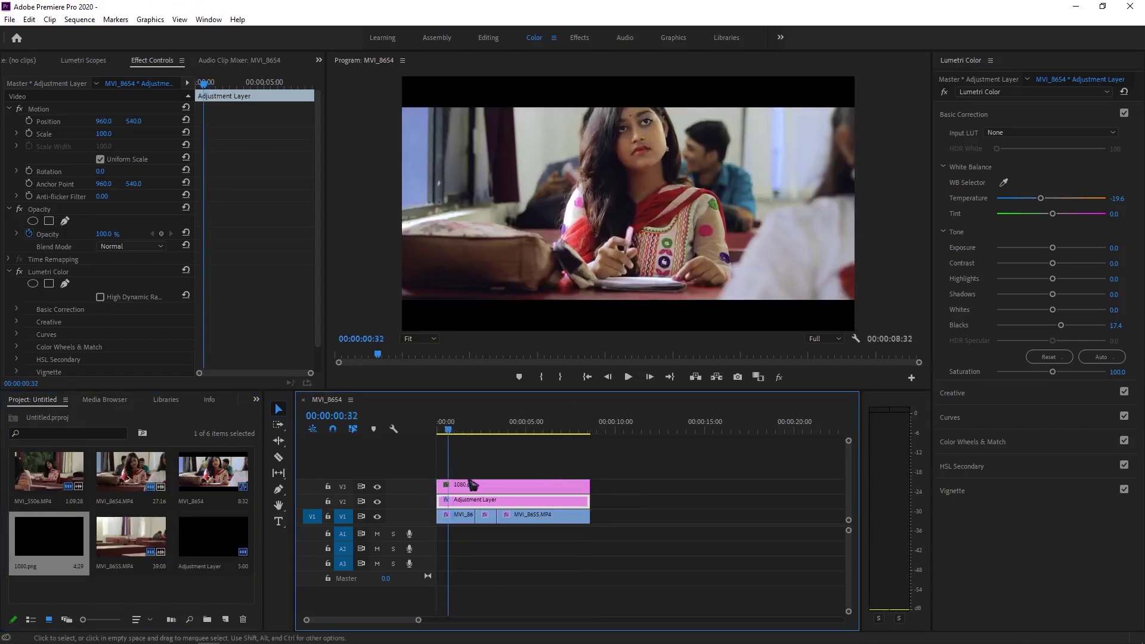
click(466, 516)
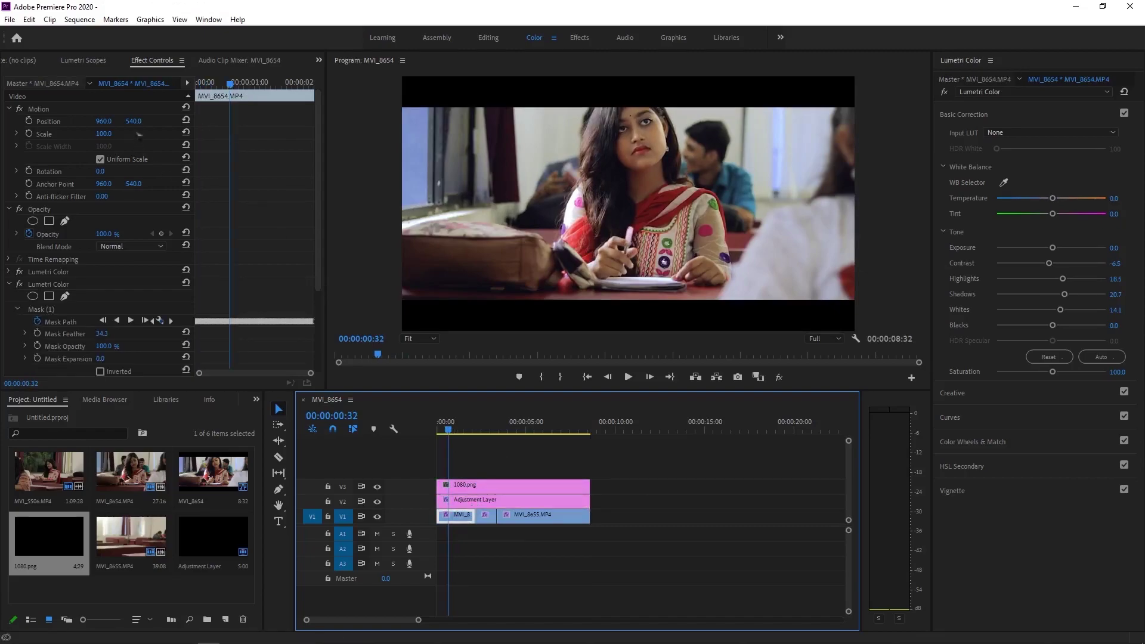
mouse_move(133, 121)
mouse_down()
mouse_move(119, 123)
mouse_move(188, 123)
mouse_up()
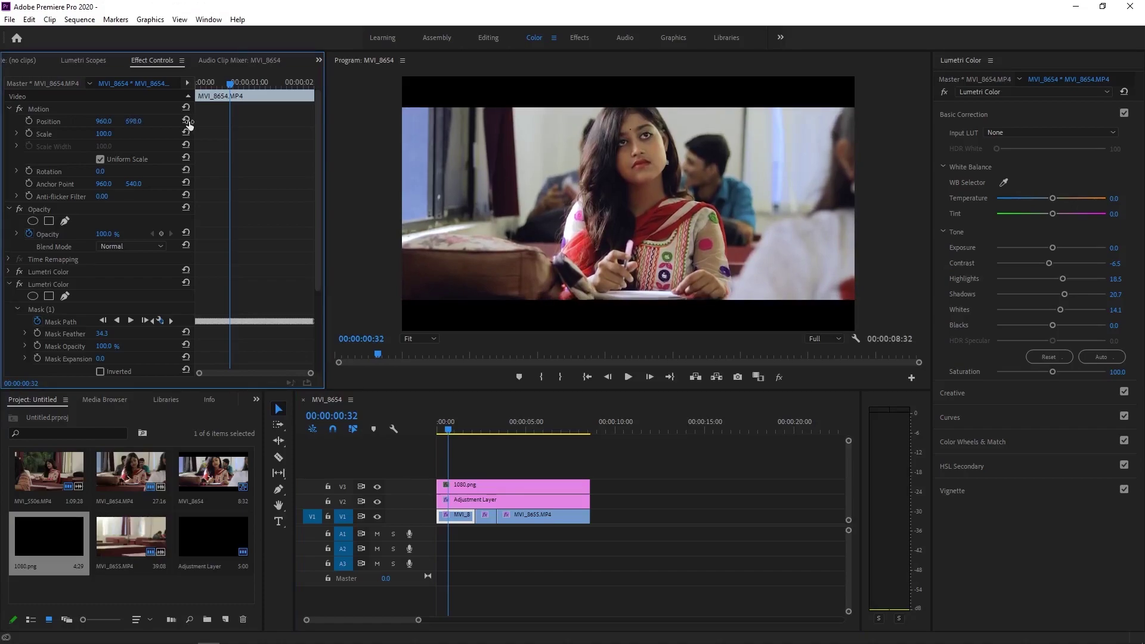
- Move the MVI_8655 shot up to Position Y 631
click(495, 434)
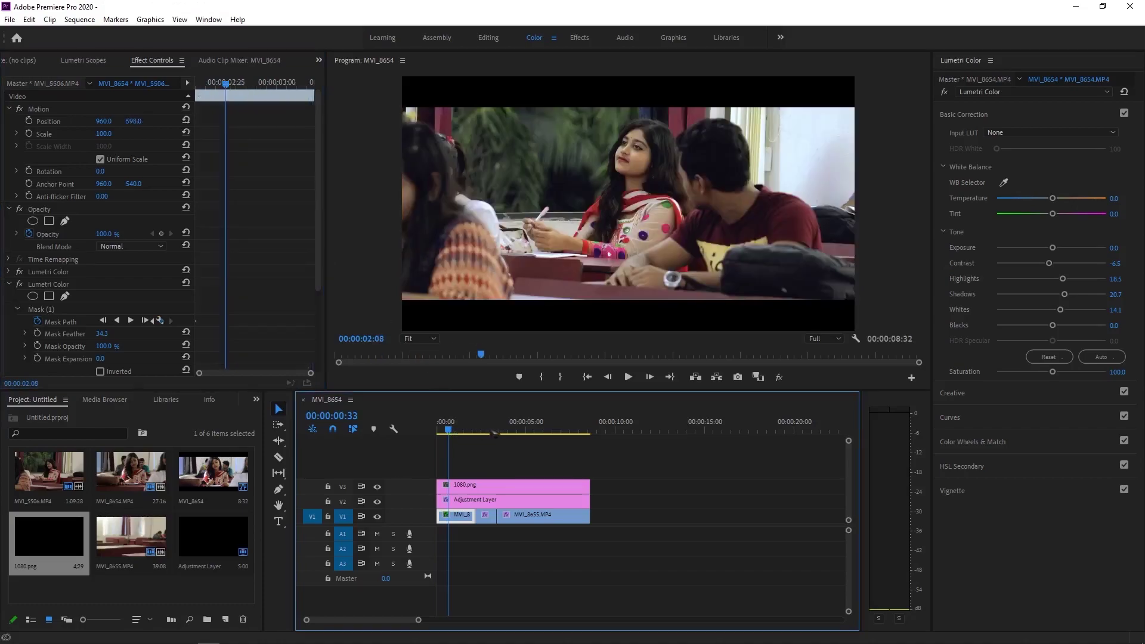
drag(495, 434, 507, 432)
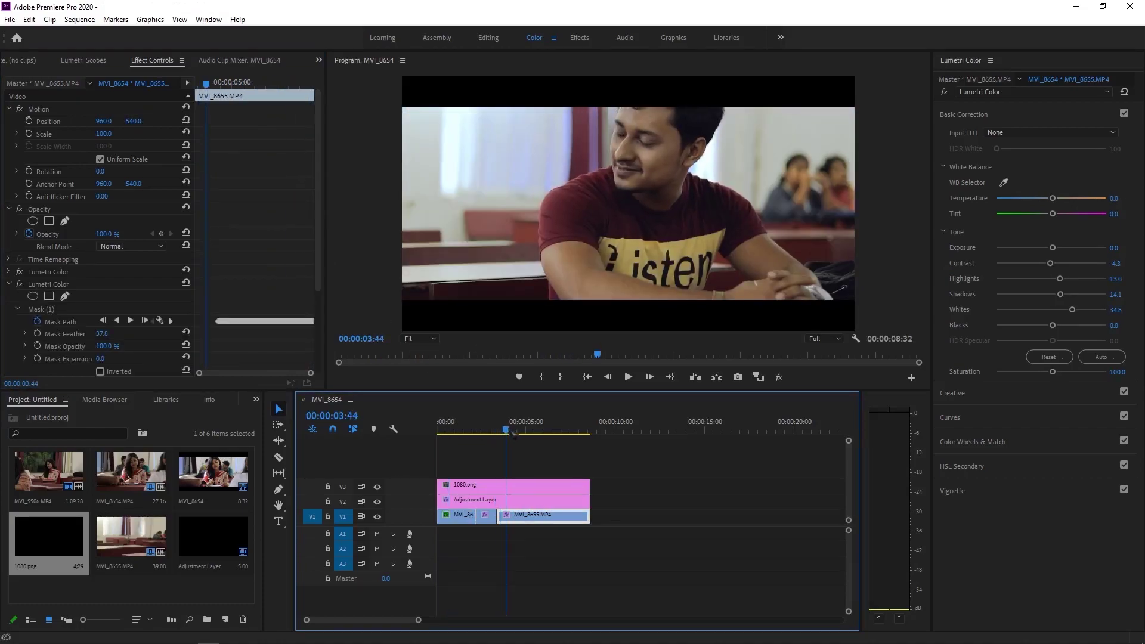
mouse_move(133, 121)
mouse_down()
mouse_move(88, 121)
mouse_move(165, 121)
mouse_move(141, 121)
mouse_up()
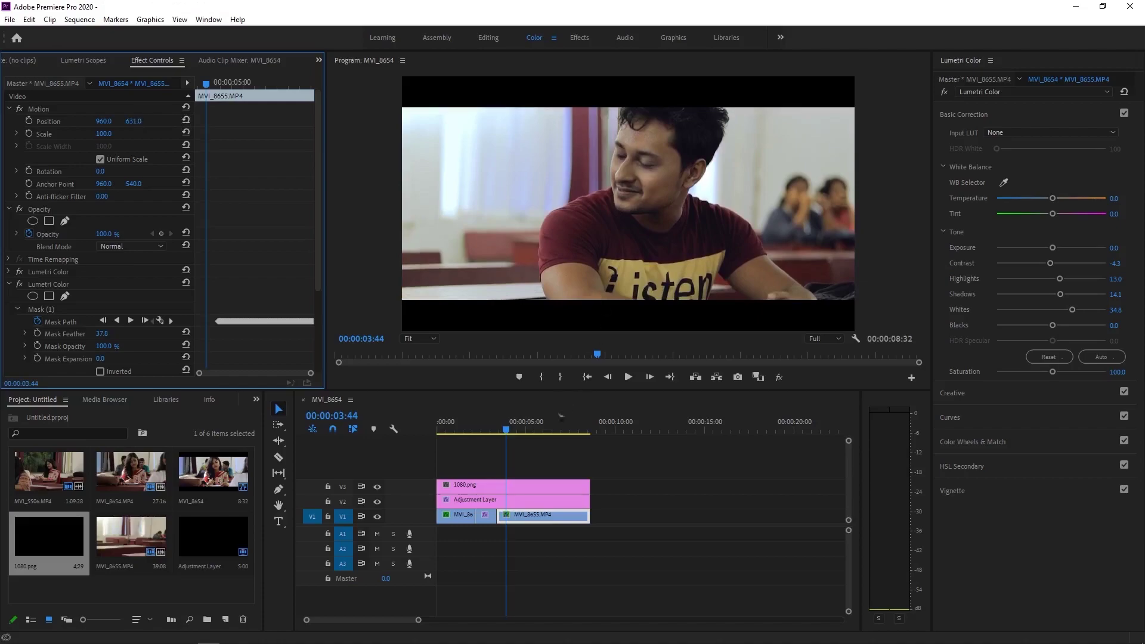
key(space)
- Play the MVI_8655 shot and compare it with the V3 letterbox hidden and shown
key(Home)
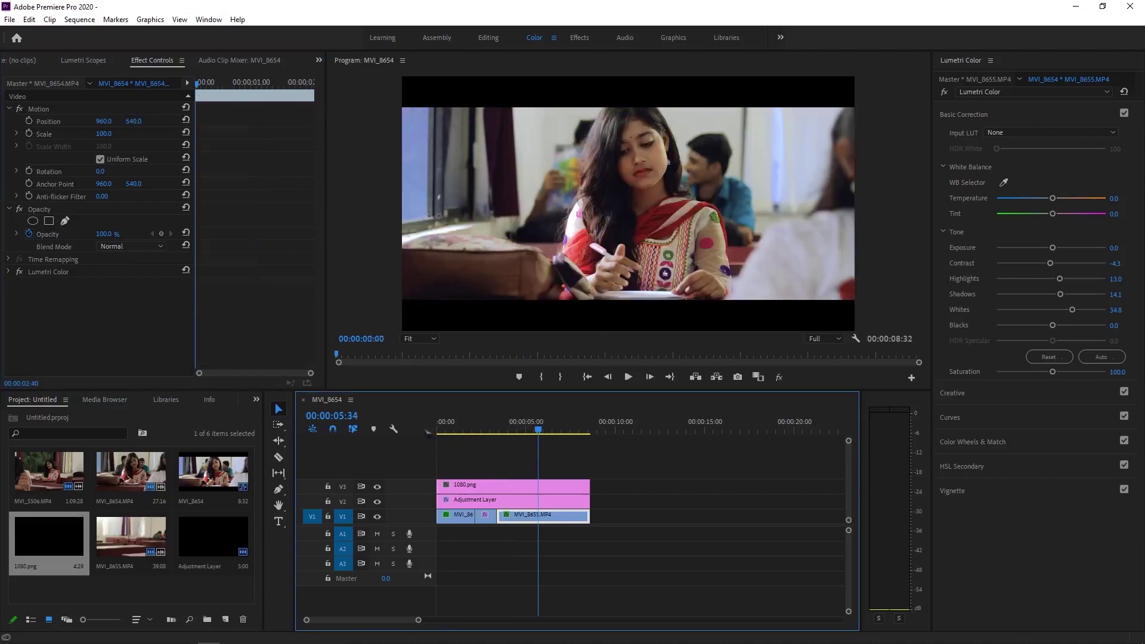
drag(475, 433, 518, 438)
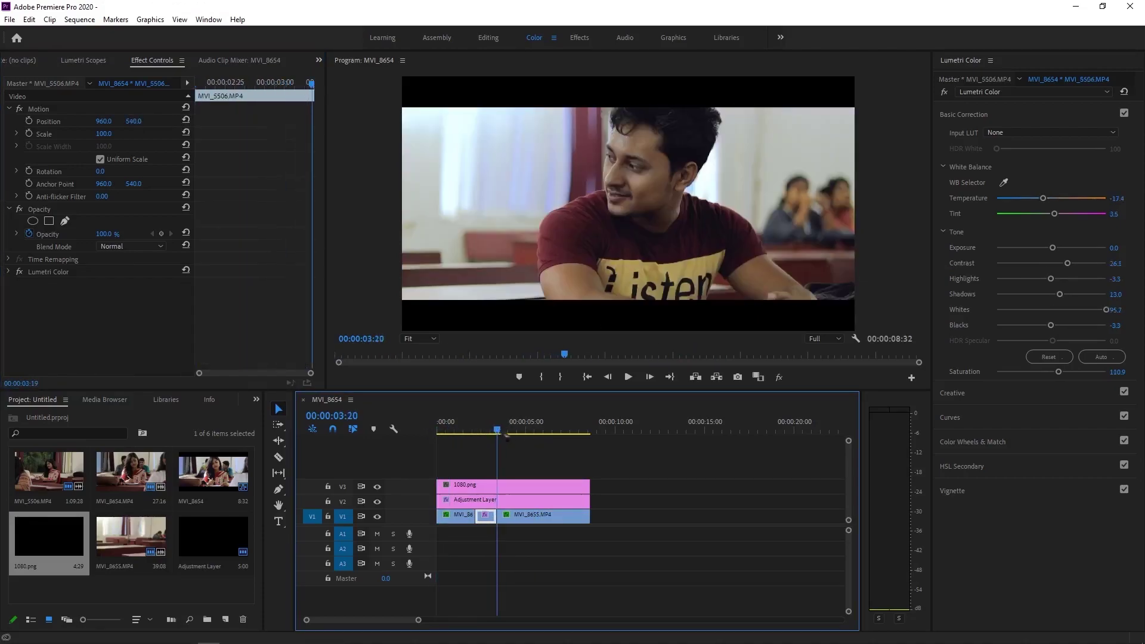
key(space)
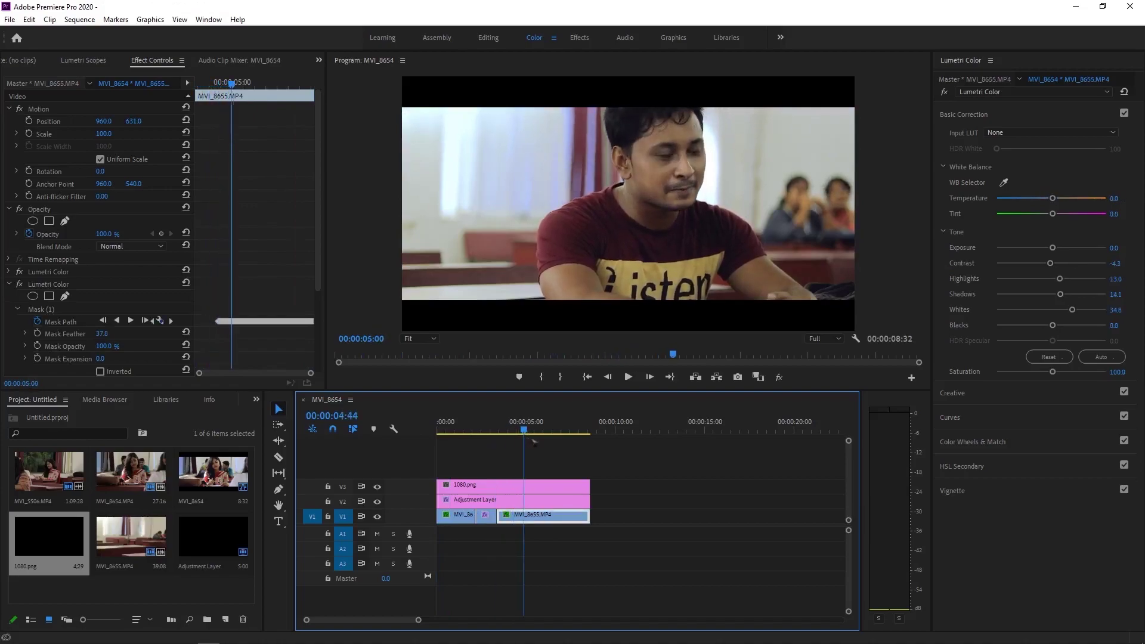
key(space)
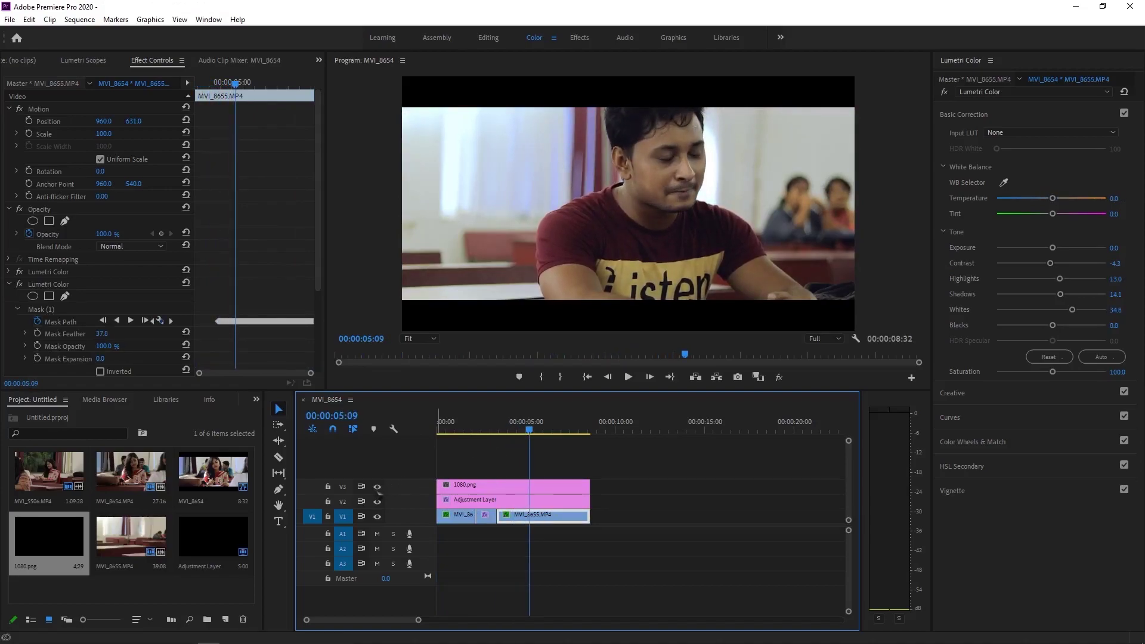
click(378, 487)
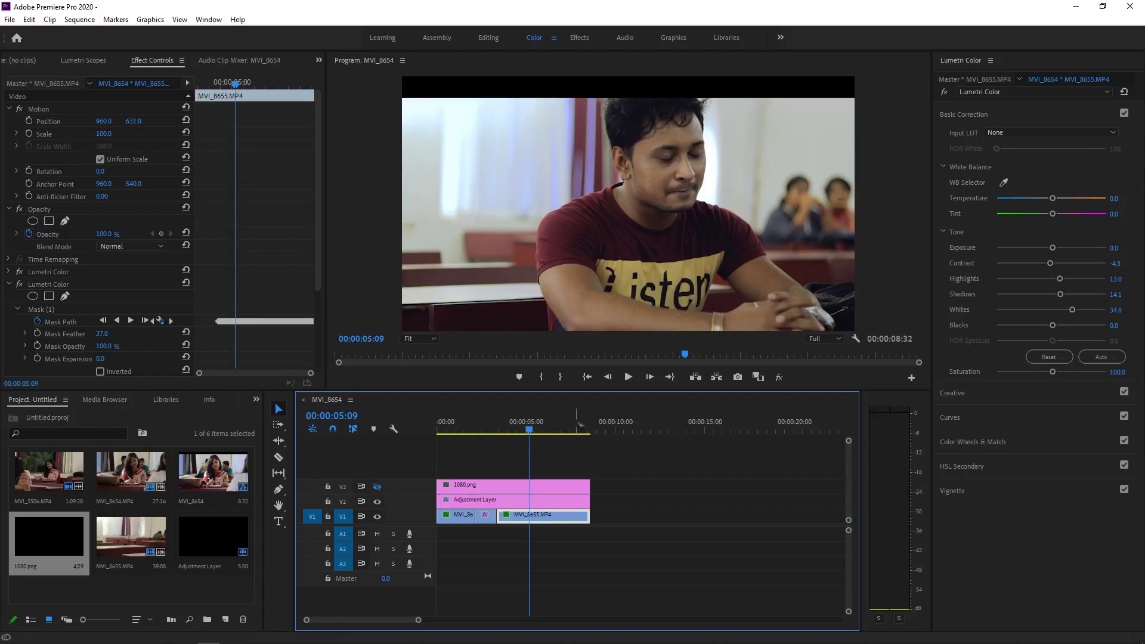
click(377, 487)
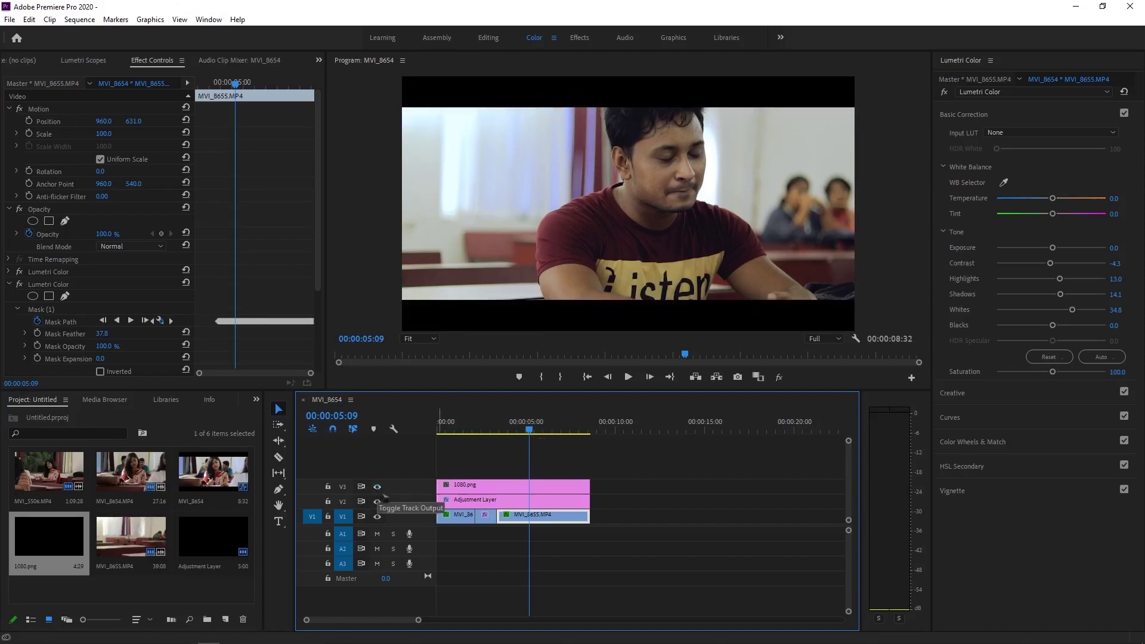
key(shift+Right)
key(shift+Right)
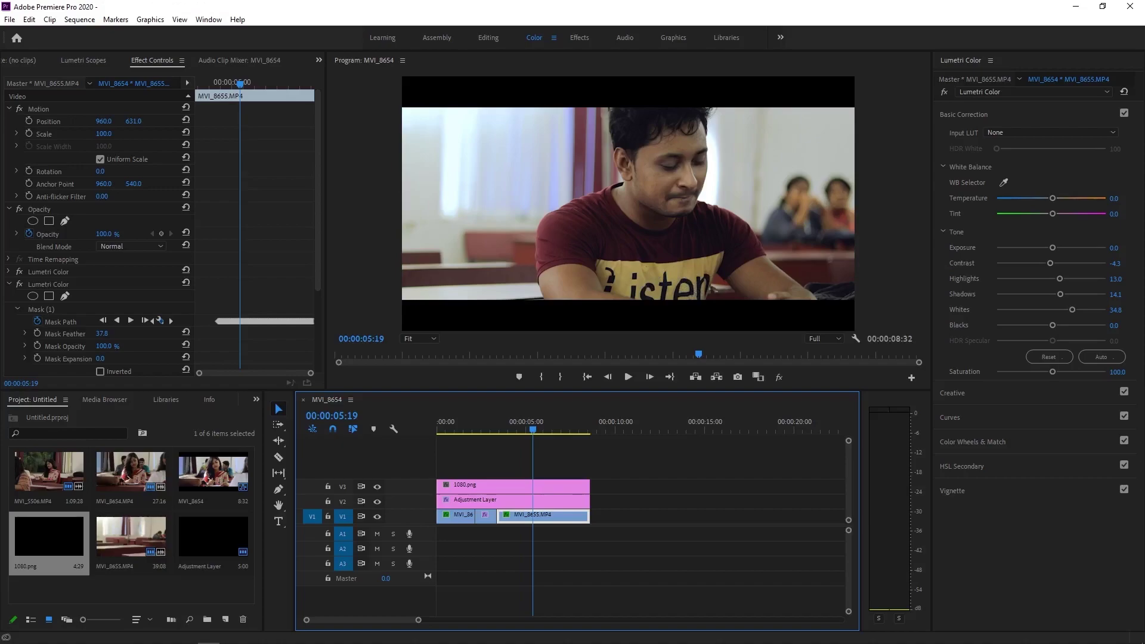
- Find Lumetri Color via an Effects search for 'lumetri c', drop it on MVI_8655, and select the third instance
click(1054, 198)
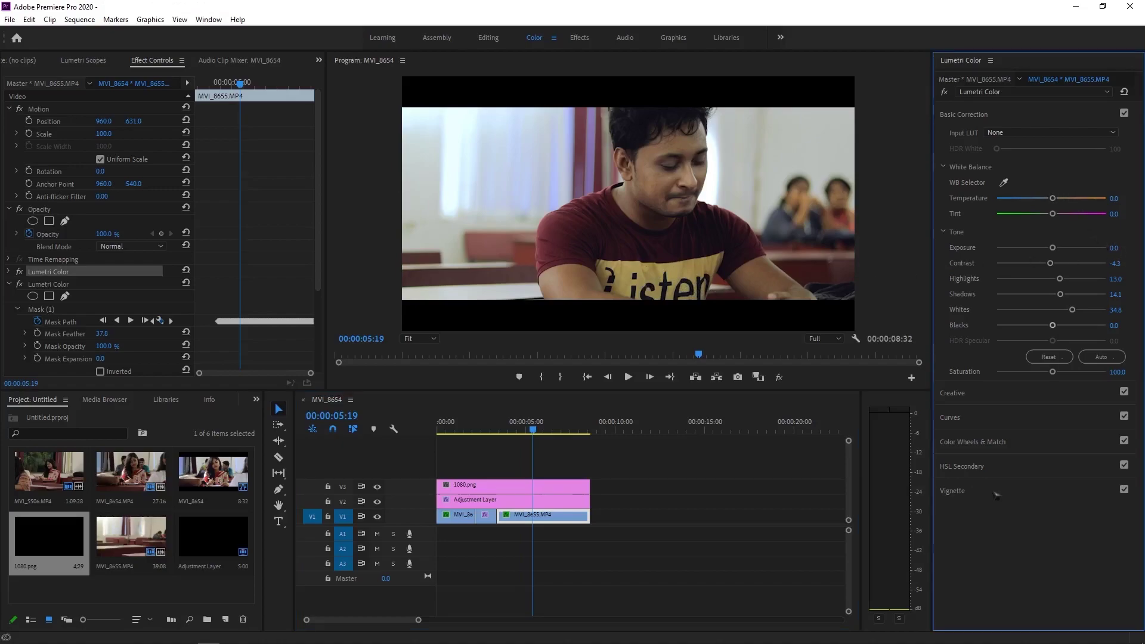
click(256, 399)
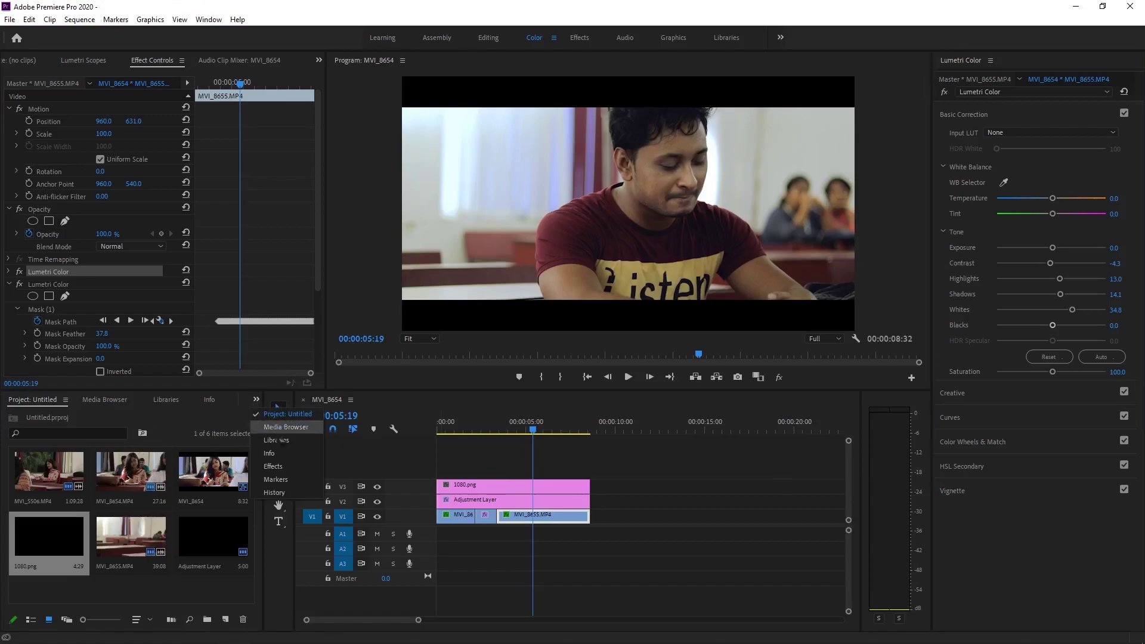
click(287, 469)
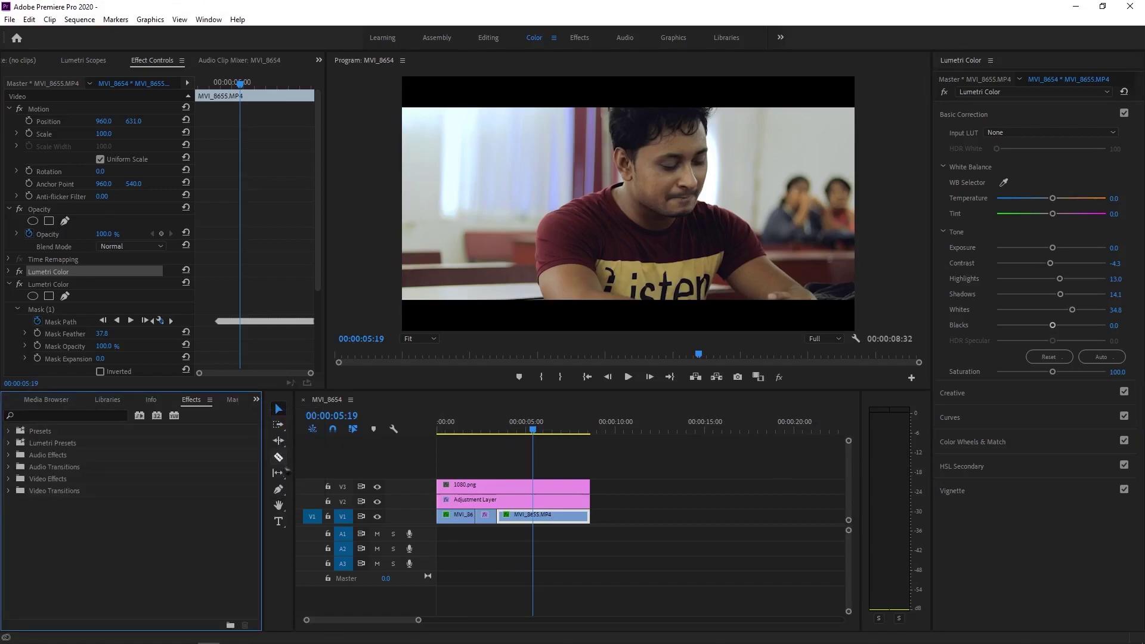
click(62, 415)
text(lumetri)
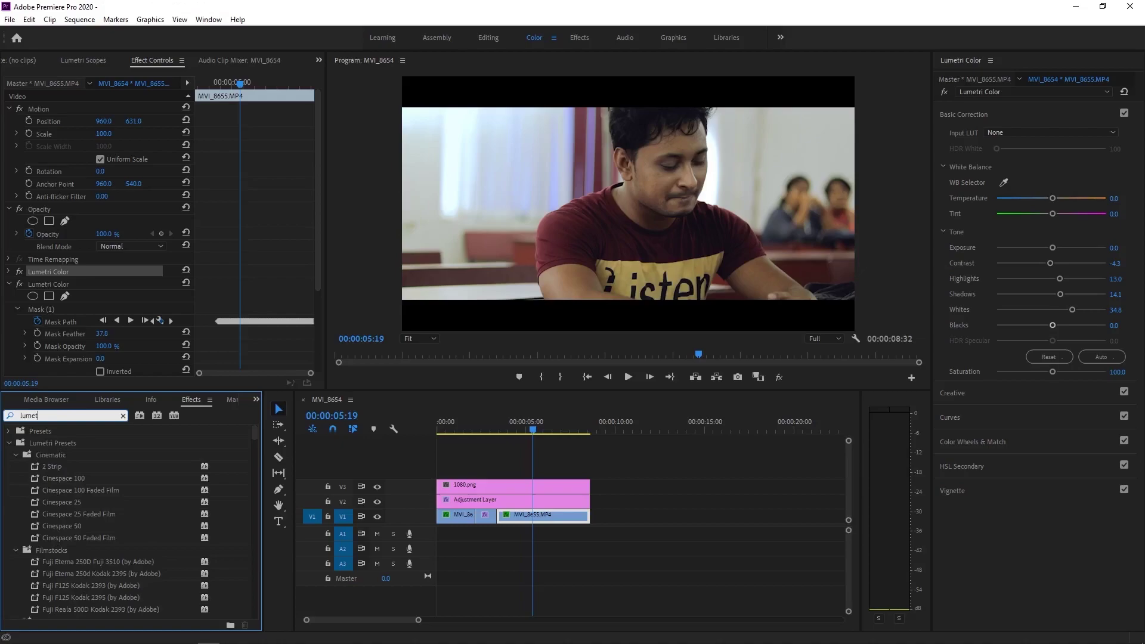
text( color)
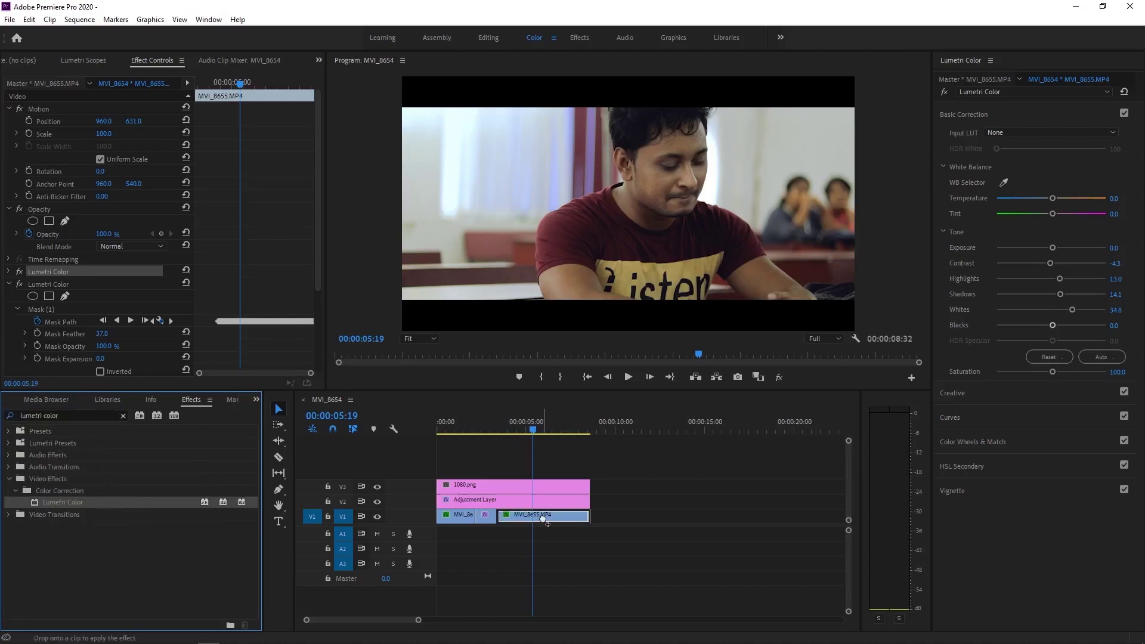
drag(103, 505, 540, 516)
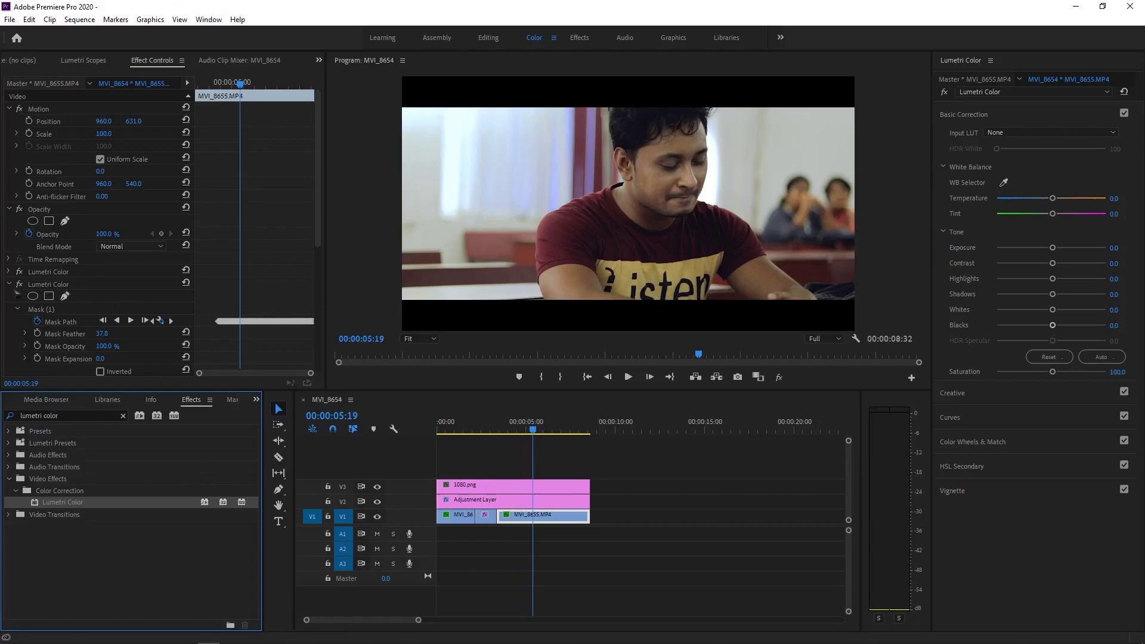
click(268, 286)
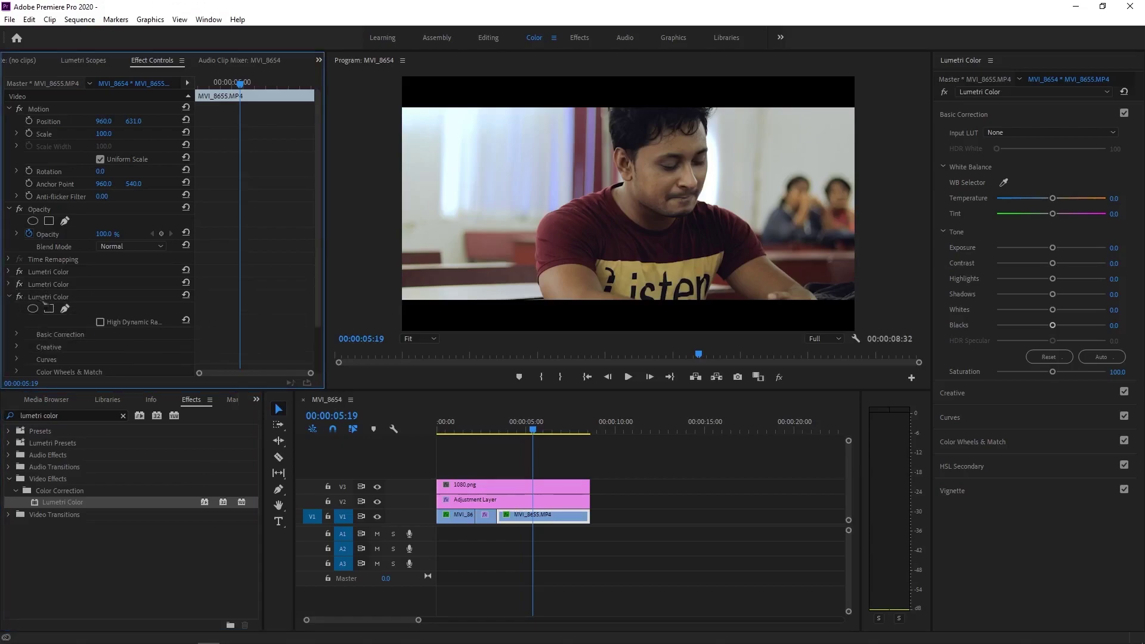
click(43, 298)
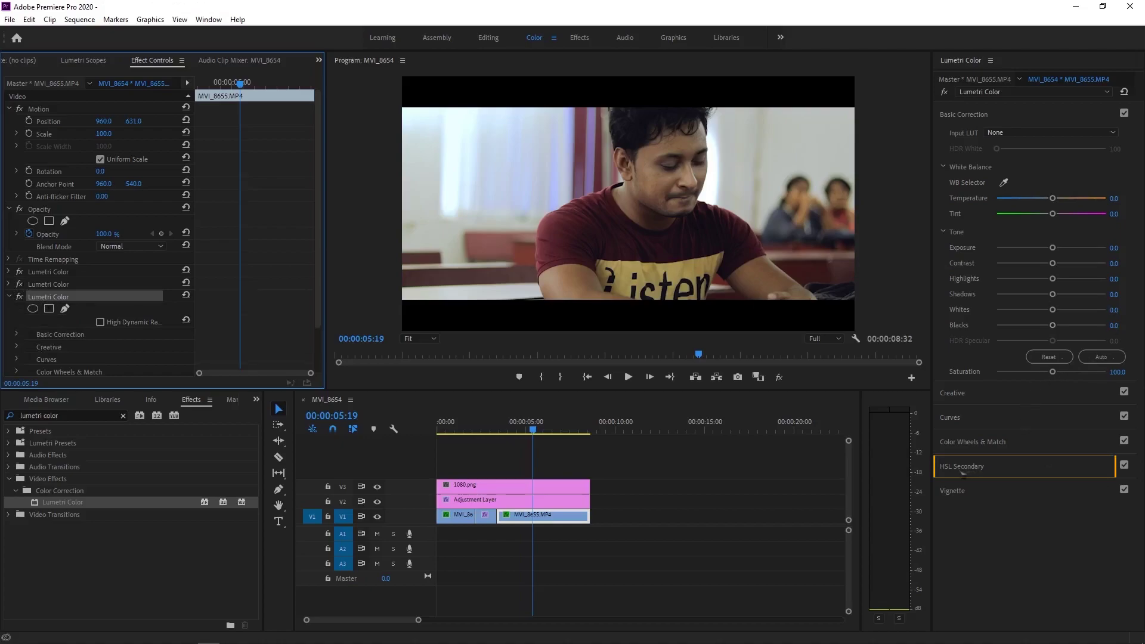
- Eyedrop the yellow shirt in HSL Secondary, set Denoise 19.6 and Blur 5.9, and refine the saturation and lightness ranges
click(1014, 476)
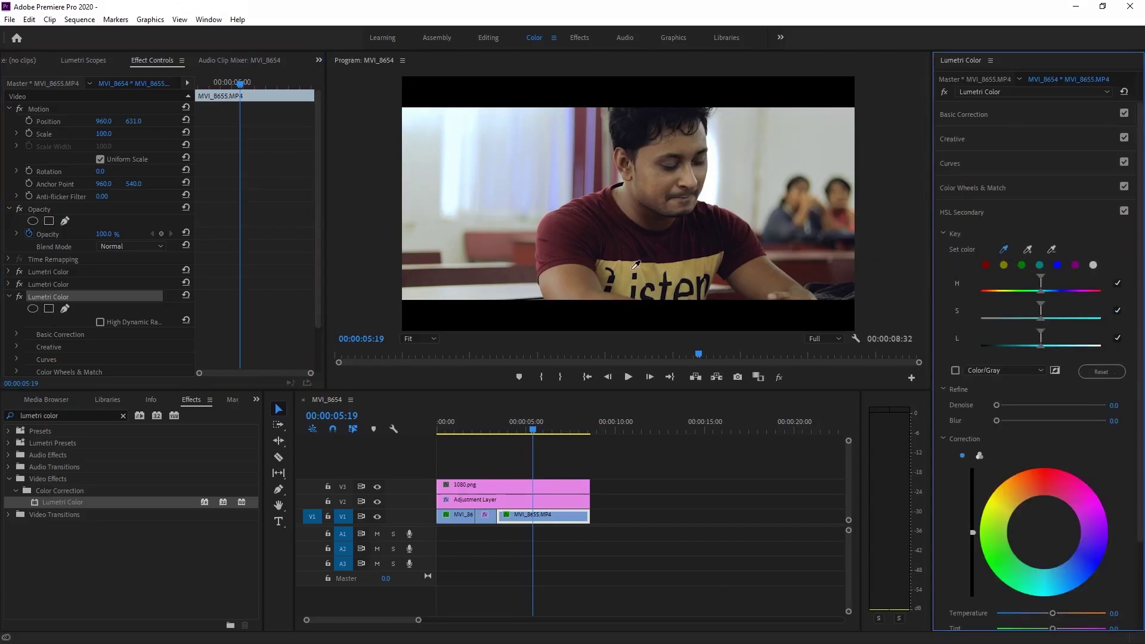
click(634, 267)
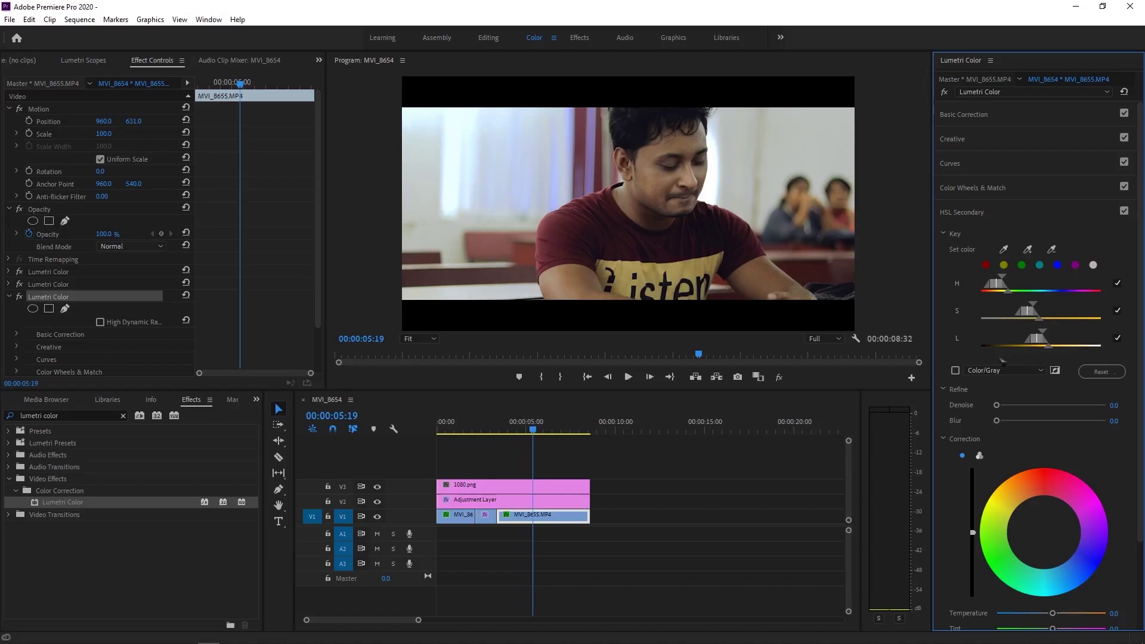
click(955, 370)
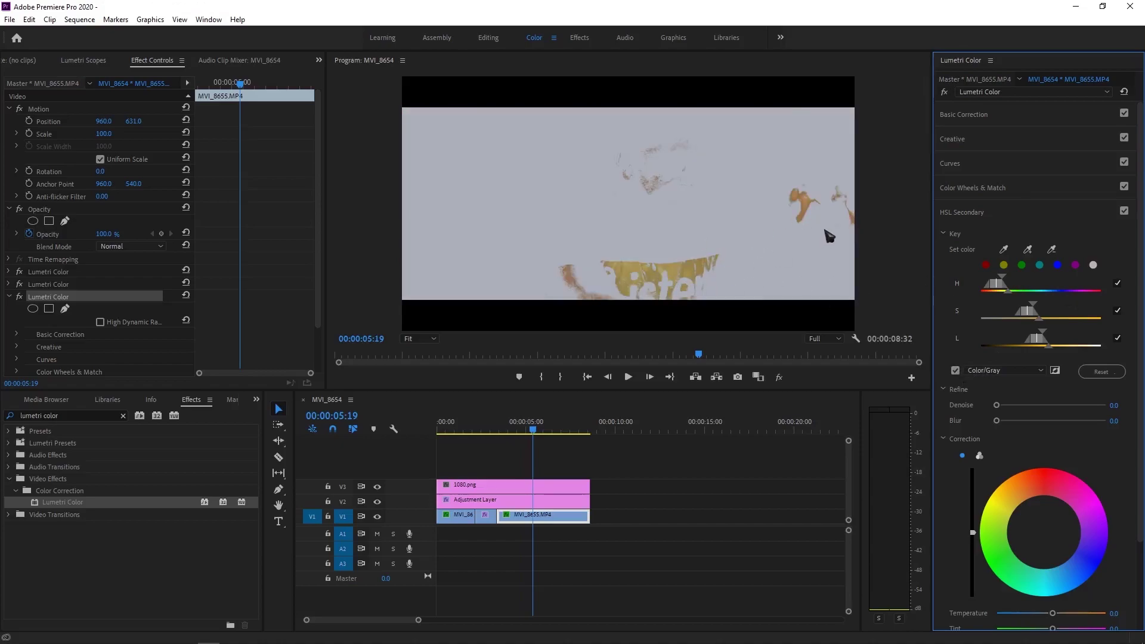
click(1014, 405)
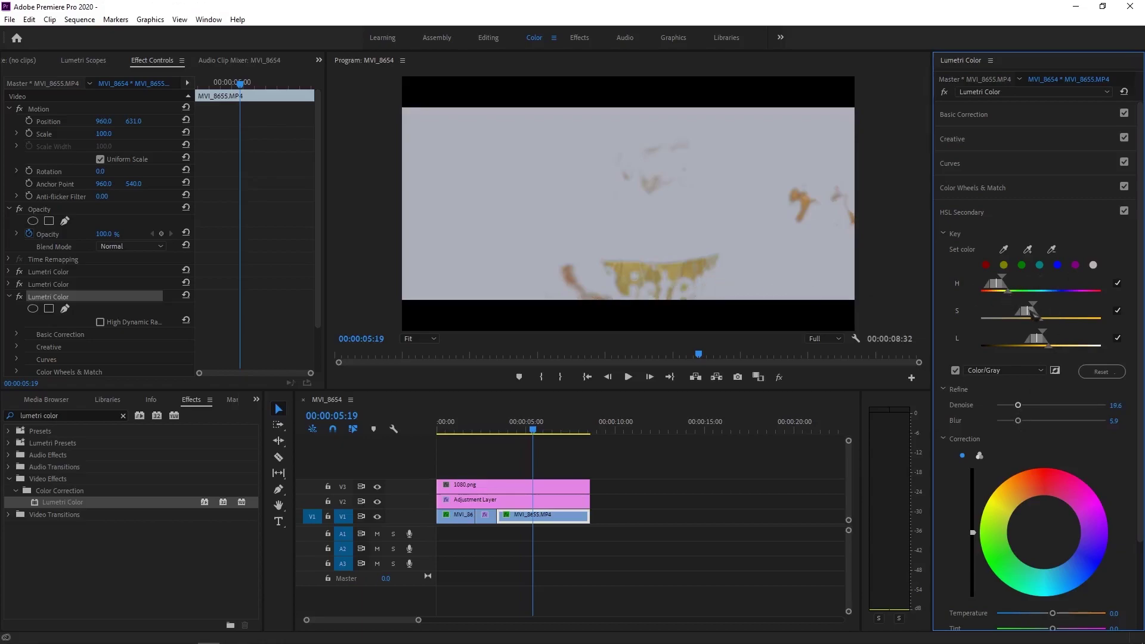
drag(1033, 311, 1064, 334)
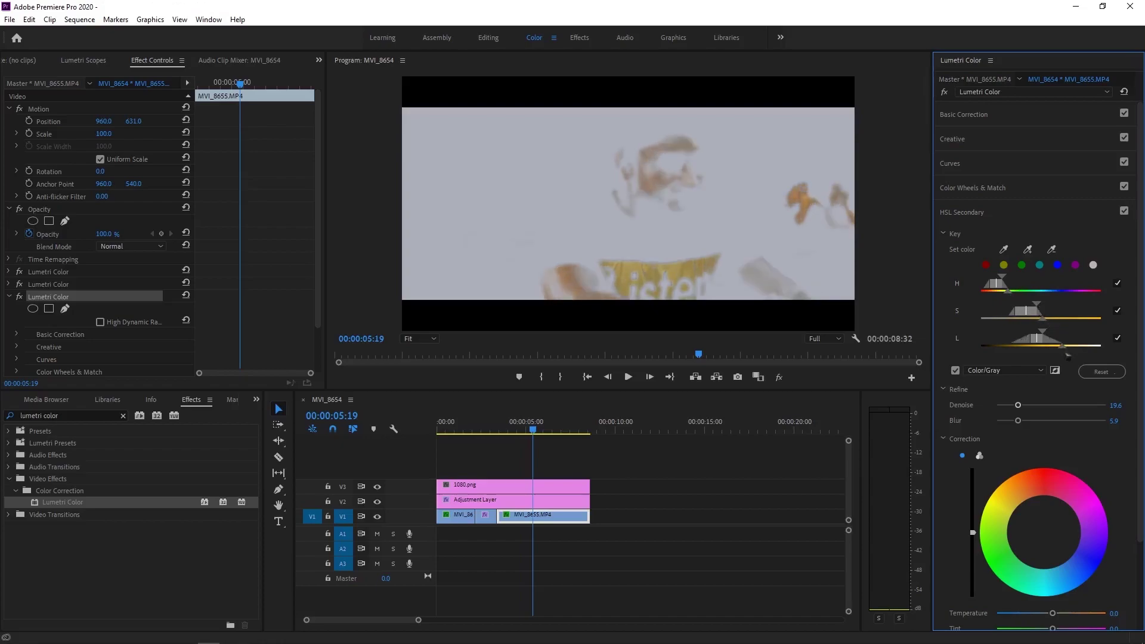
drag(1005, 283, 1009, 291)
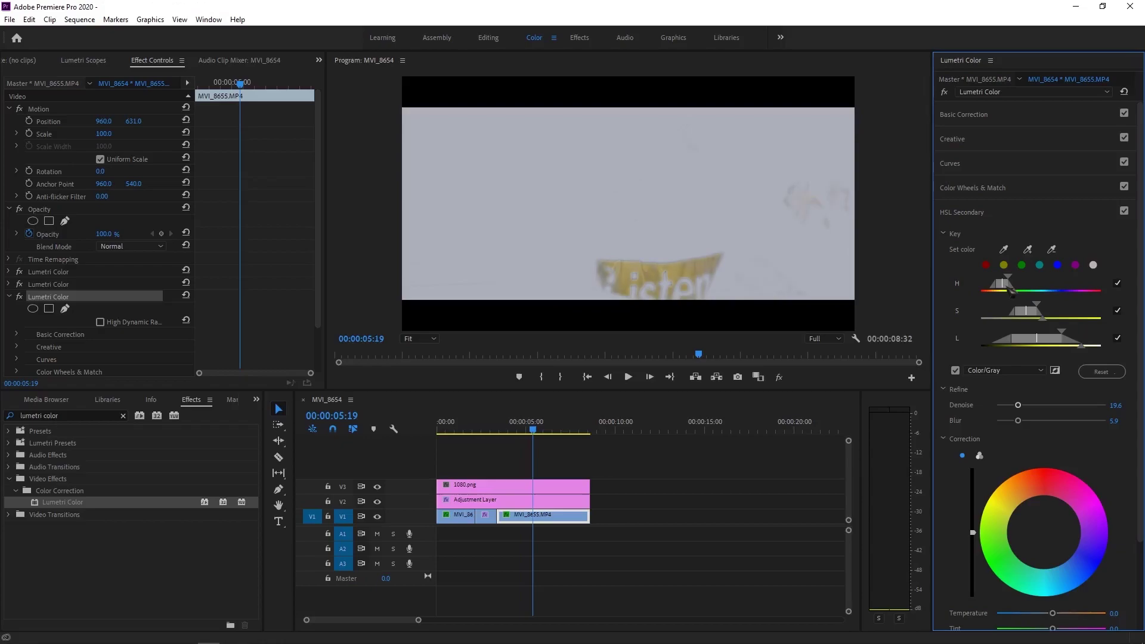
mouse_move(1081, 346)
mouse_down()
mouse_move(1038, 341)
mouse_move(1032, 309)
mouse_move(1040, 317)
mouse_up()
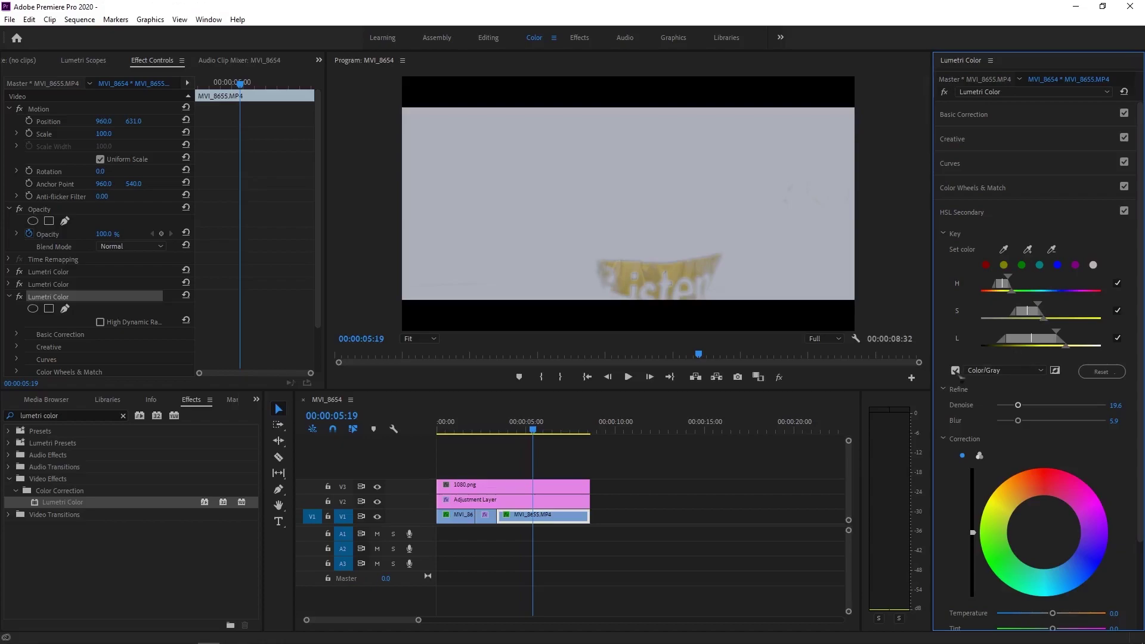
click(956, 371)
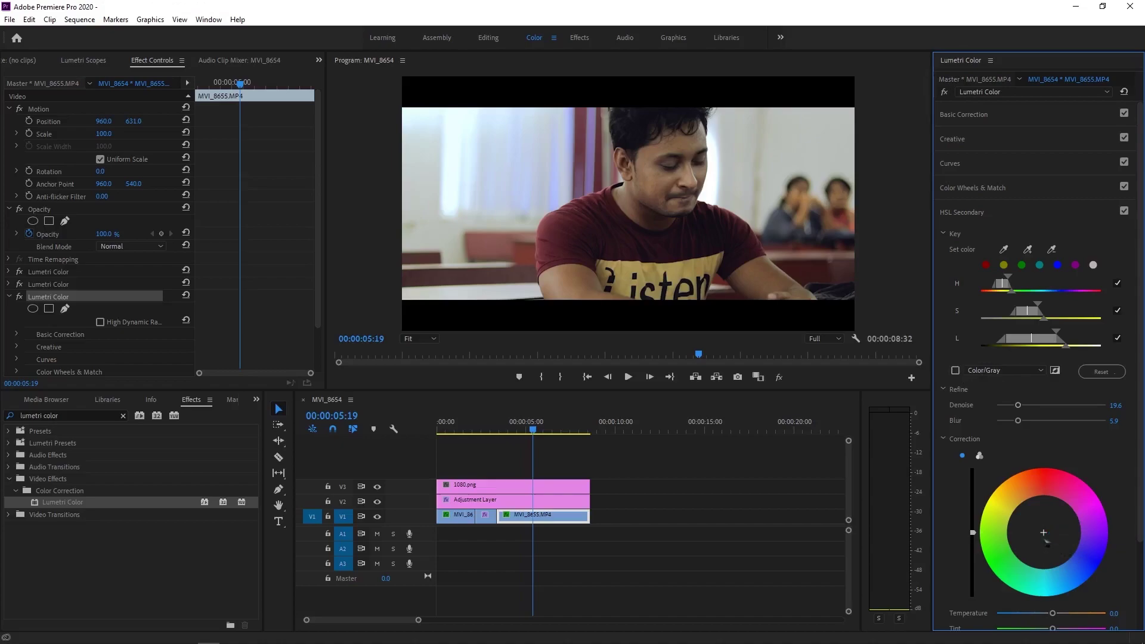
- Drag the HSL Secondary Correction wheel up-left of centre to retint the keyed yellow shirt
drag(1052, 536, 1042, 529)
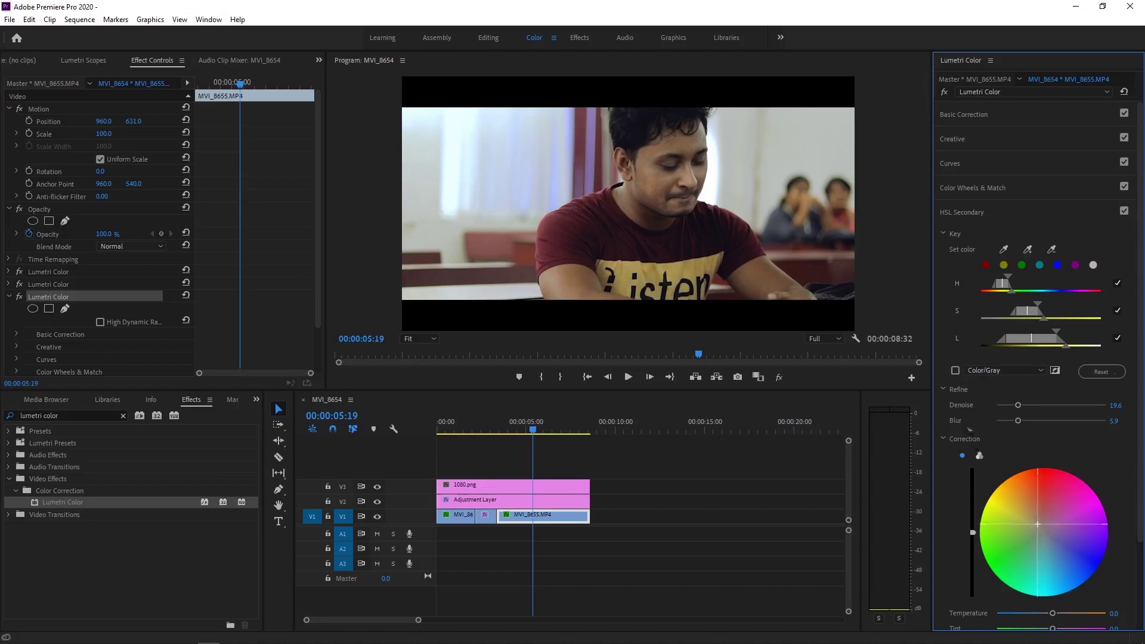
drag(1036, 516, 1026, 516)
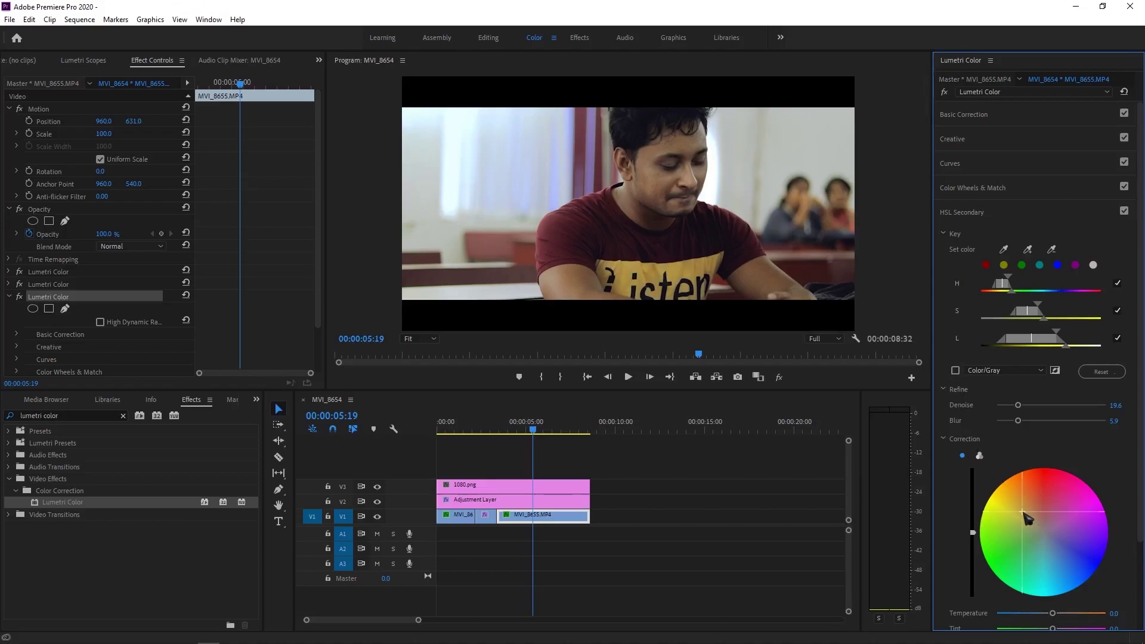
mouse_move(1026, 521)
mouse_down()
mouse_move(1035, 511)
mouse_move(1028, 521)
mouse_up()
drag(532, 429, 440, 434)
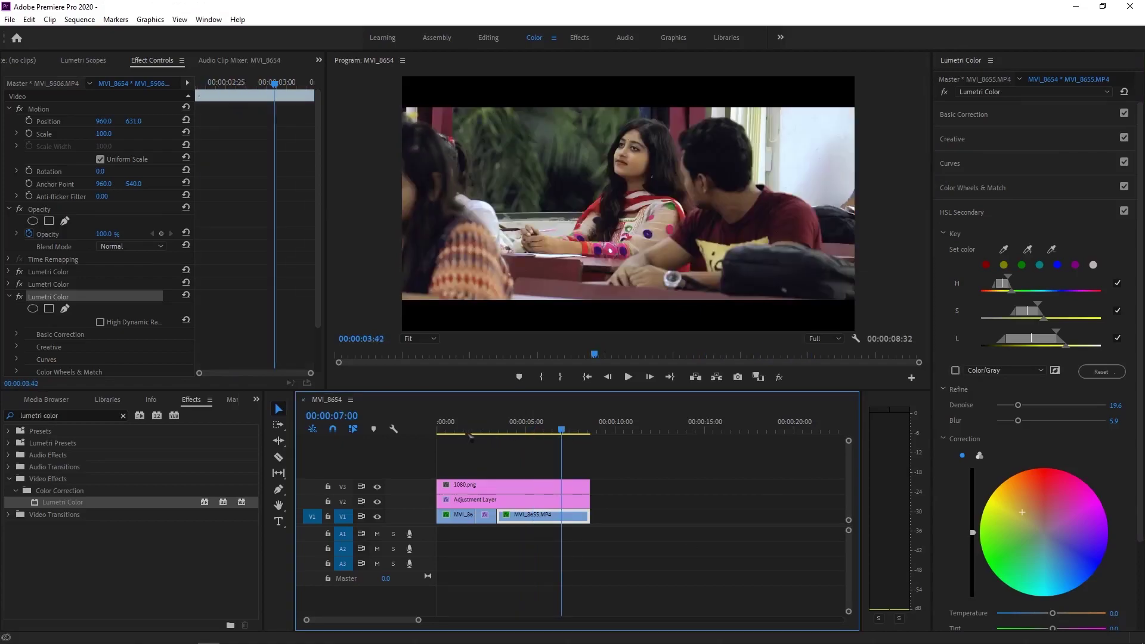
key(space)
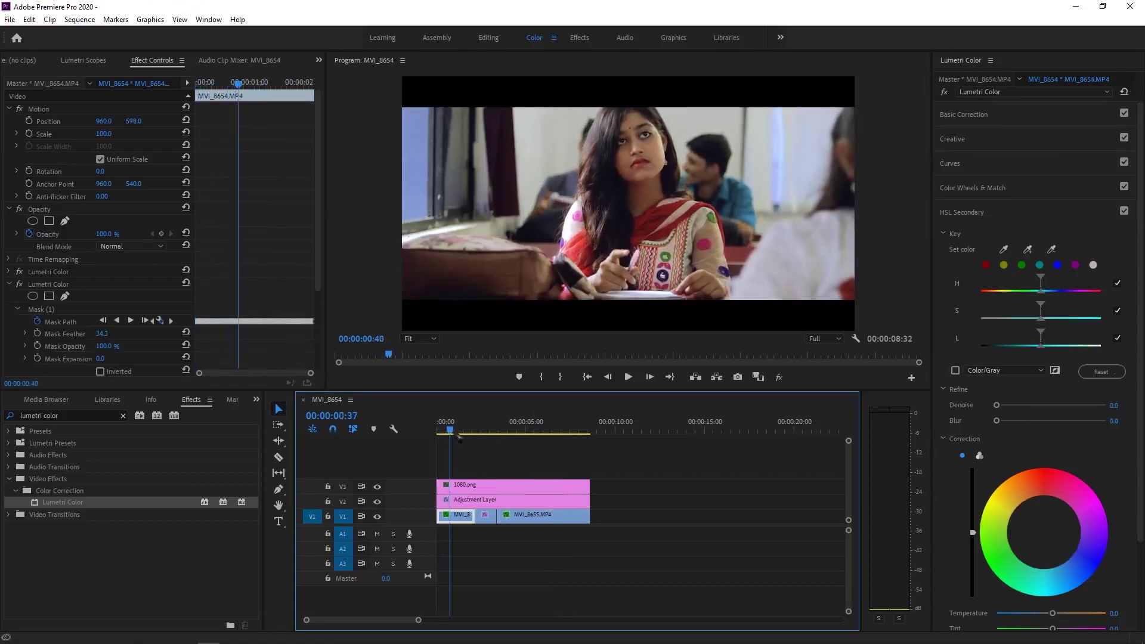
drag(475, 436, 558, 447)
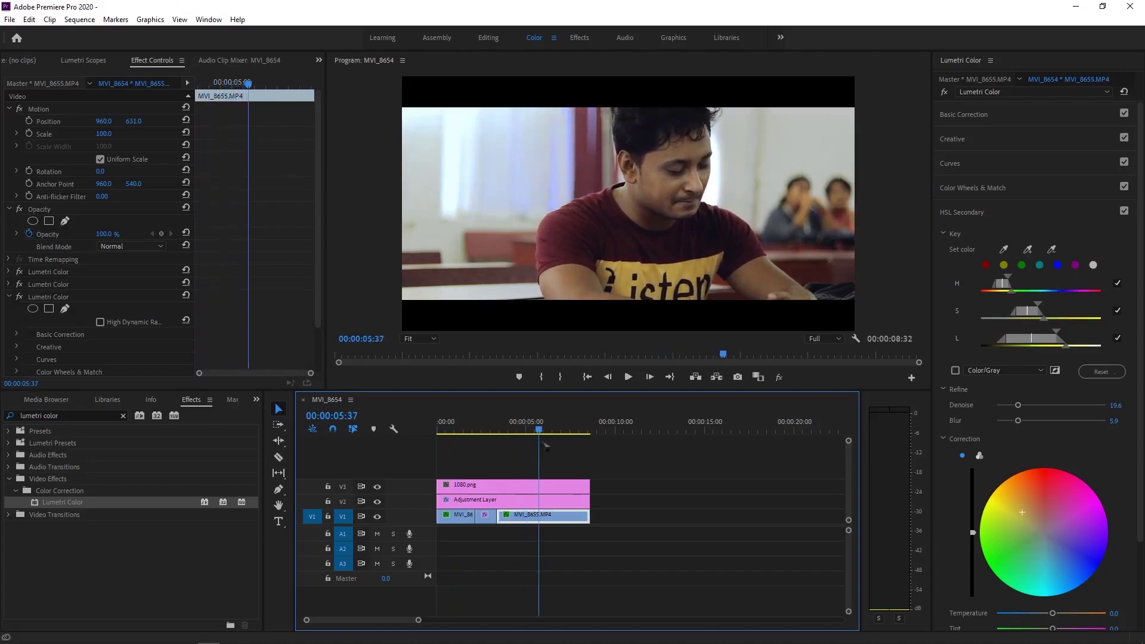